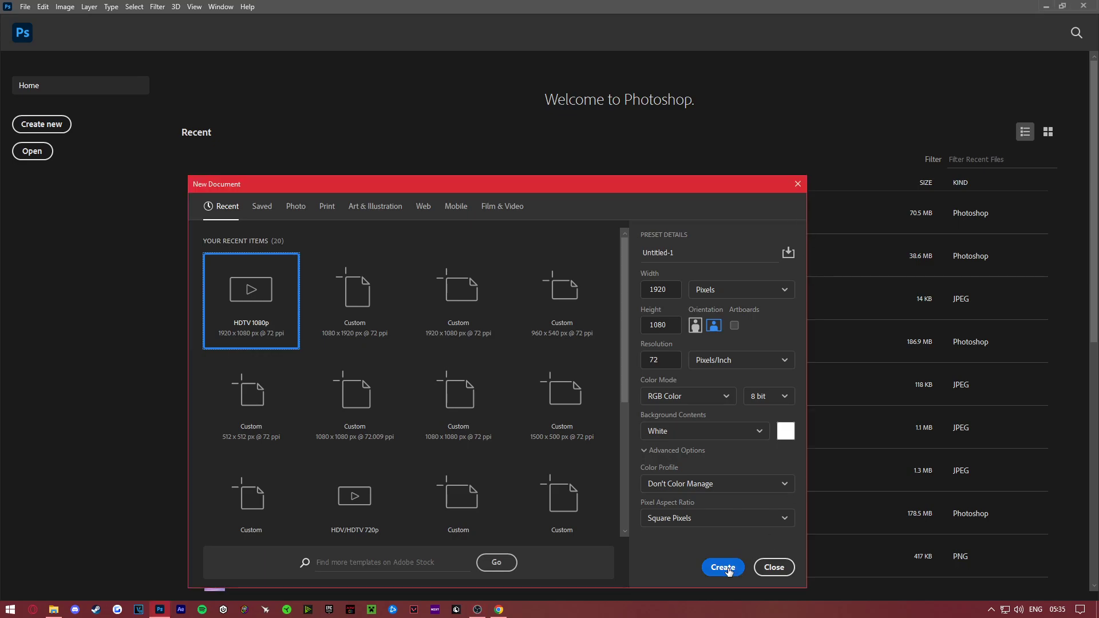
- Create a new document from the HDTV 1080p preset, 1920 x 1080 pixels at 72 ppi with a white background
left_click(797, 183)
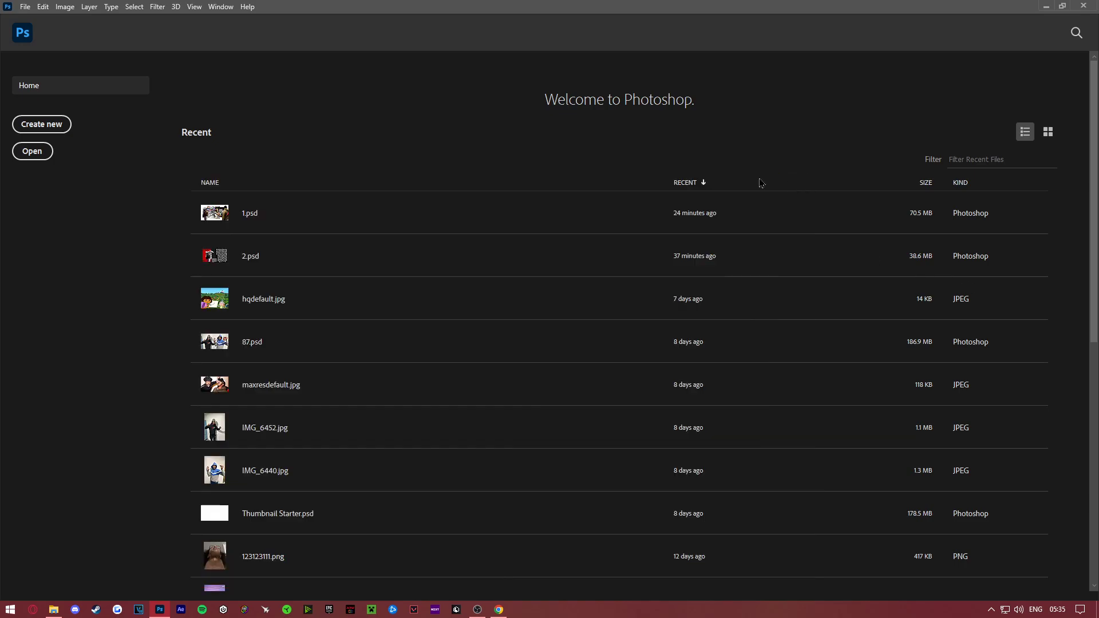
left_click(23, 7)
left_click(40, 20)
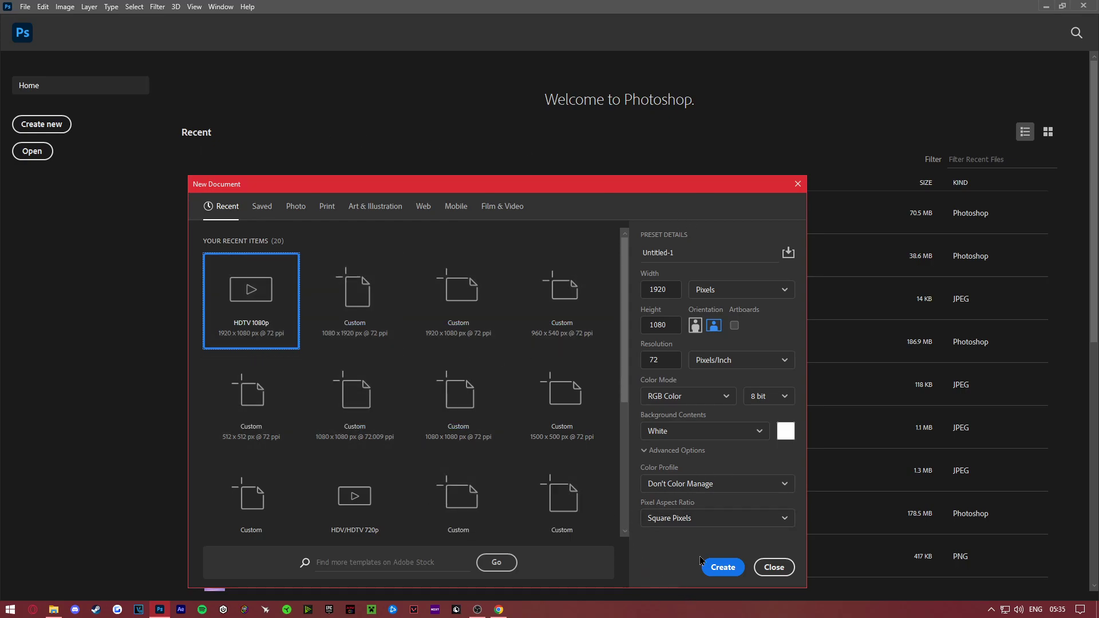
left_click(717, 566)
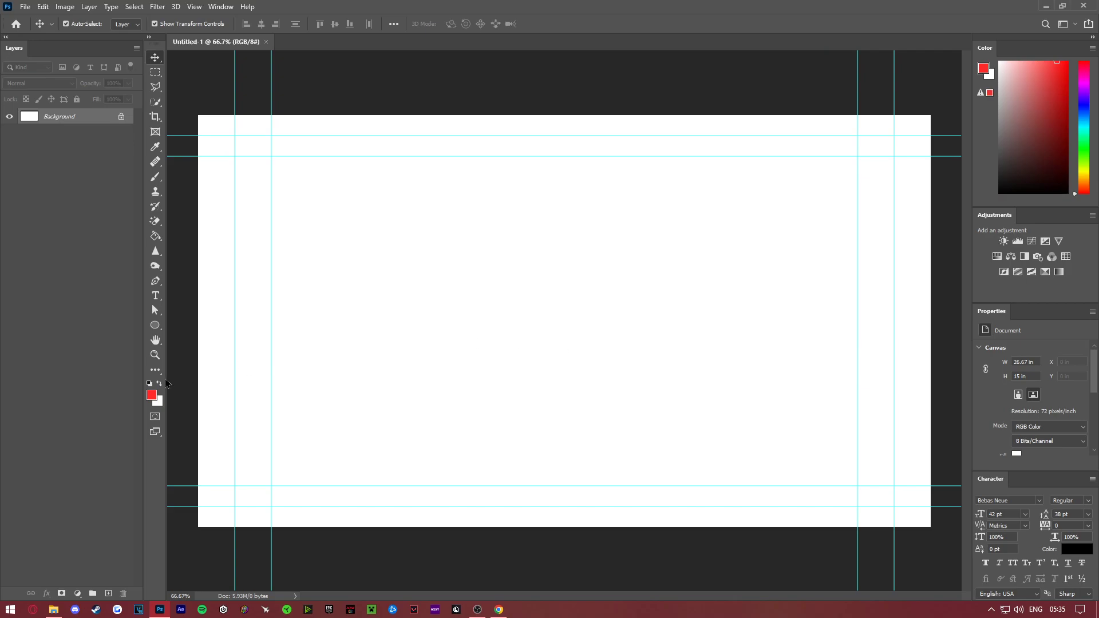
left_click(155, 355)
left_click_drag(528, 289, 493, 282)
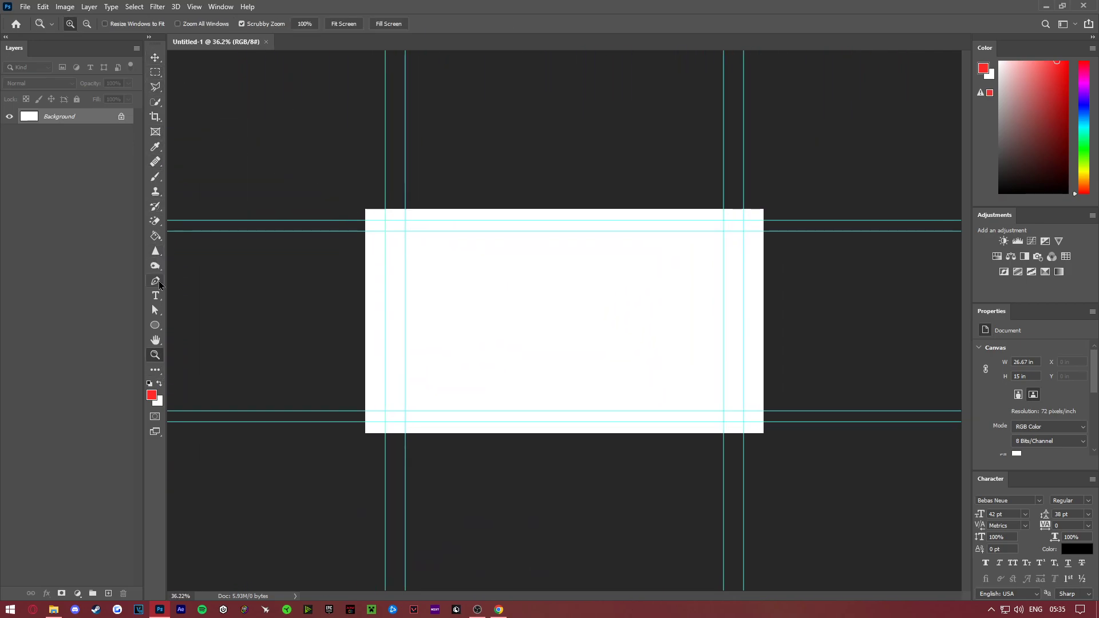
left_click_drag(15, 48, 57, 62)
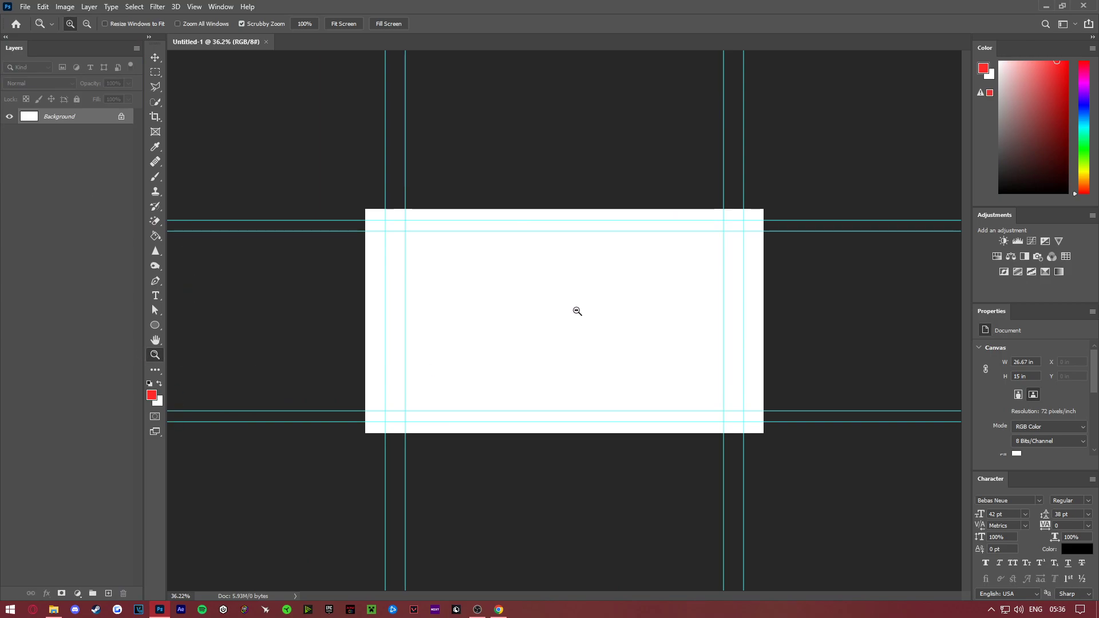
left_click_drag(576, 309, 596, 322)
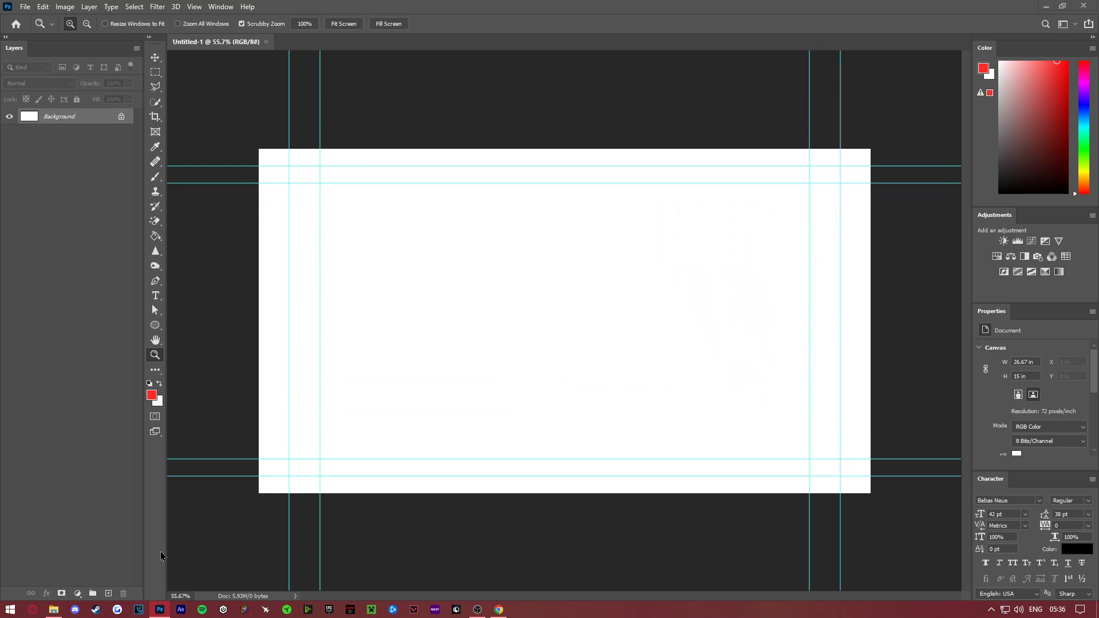
- Switch to Chrome and run a Google image search for "man utd logo"
left_click(498, 610)
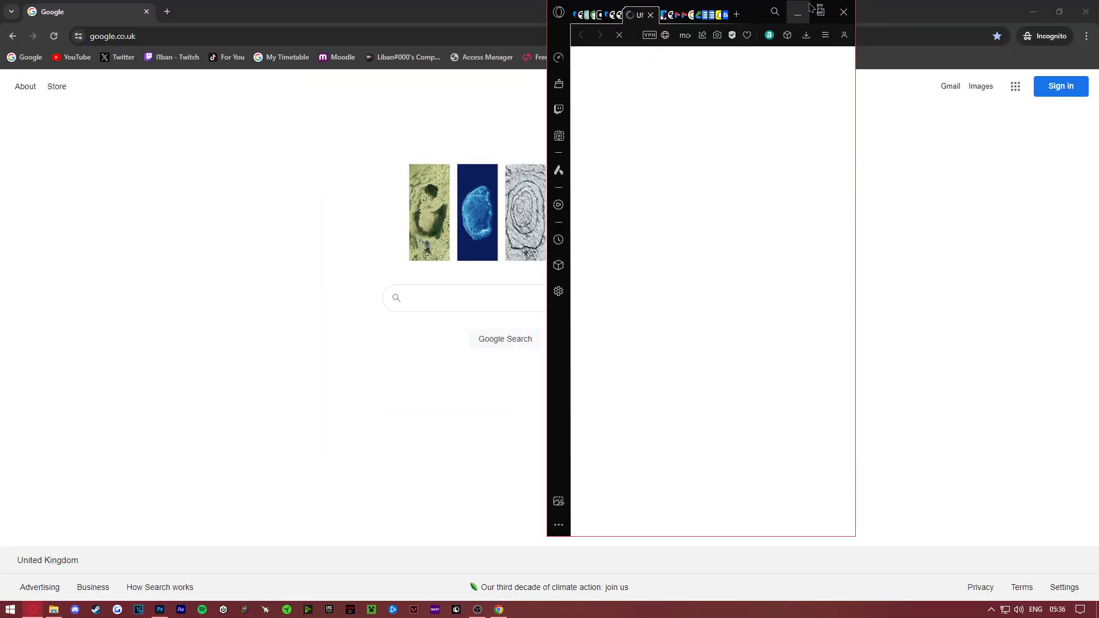
left_click(442, 299)
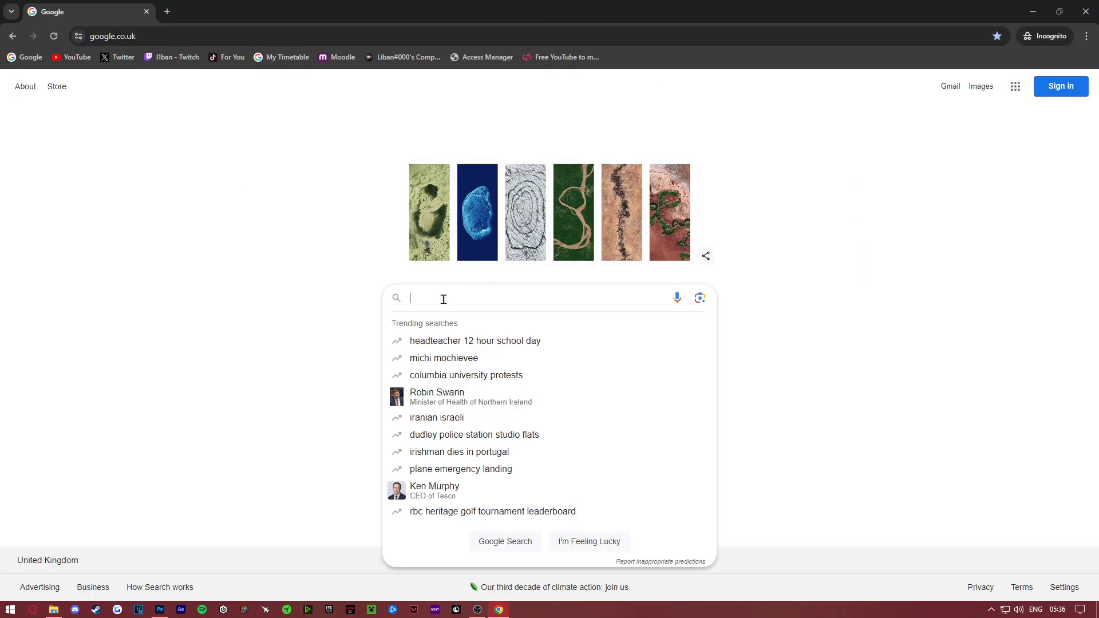
type("M")
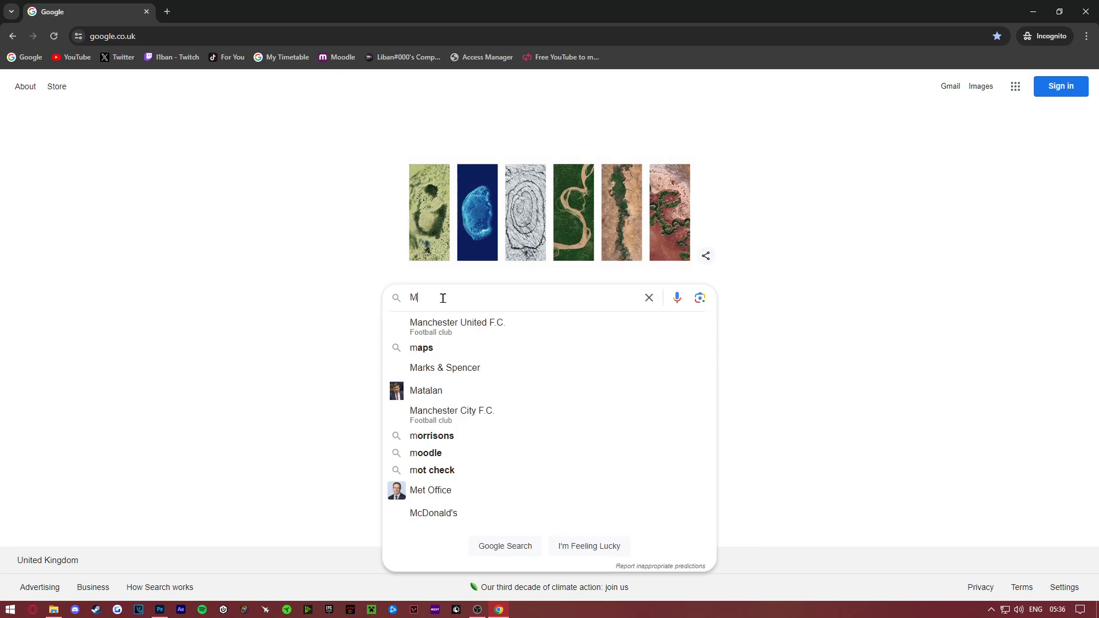
type("an utd")
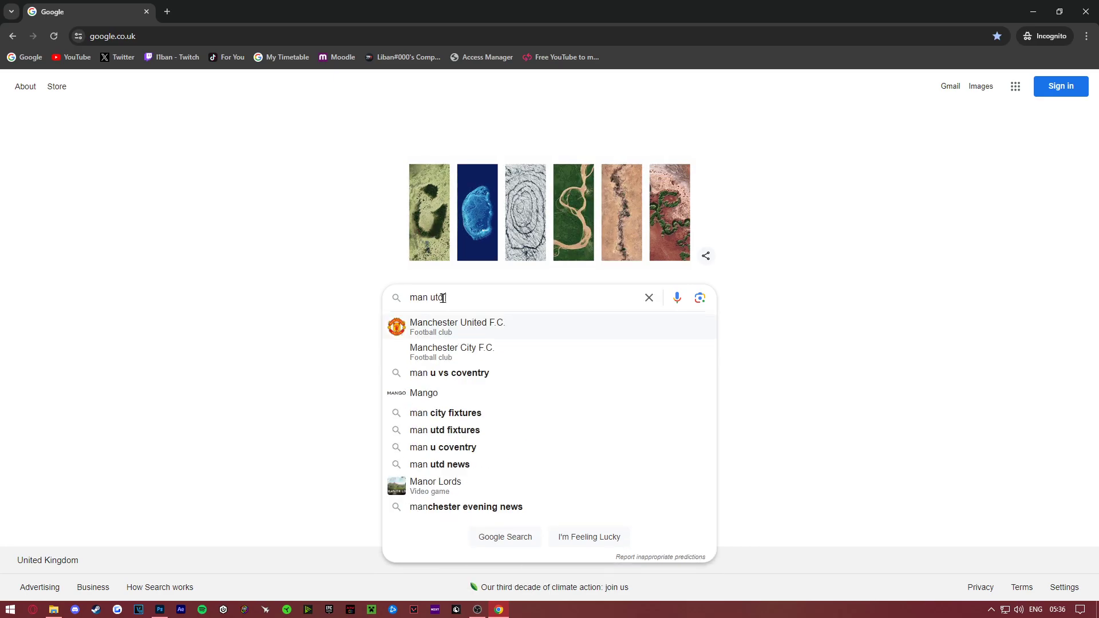
type(" logo")
key("Return")
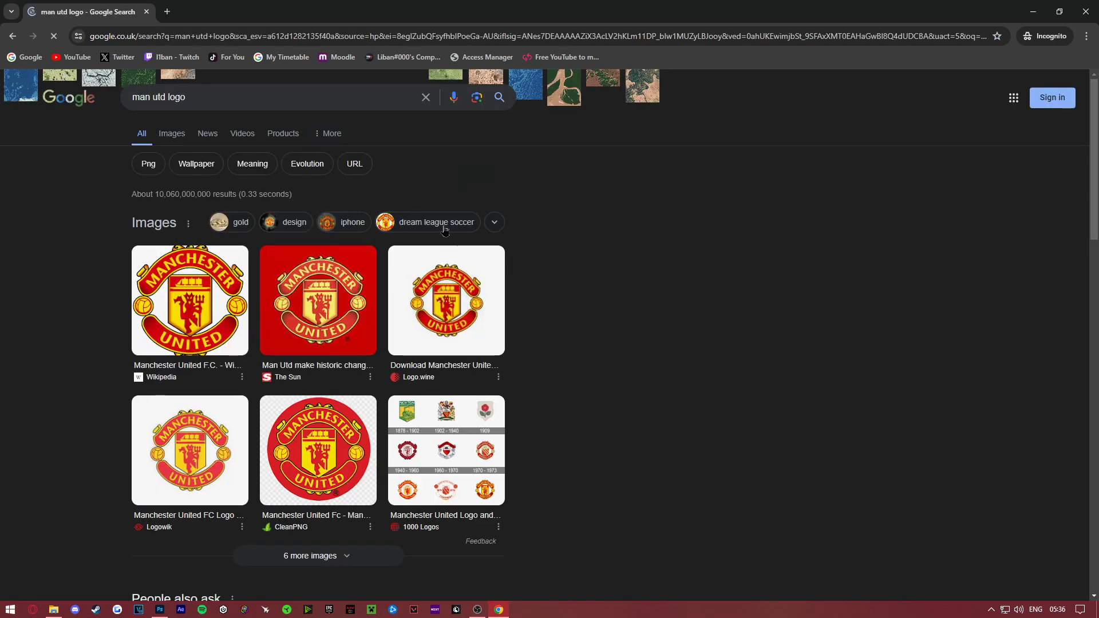
left_click(172, 136)
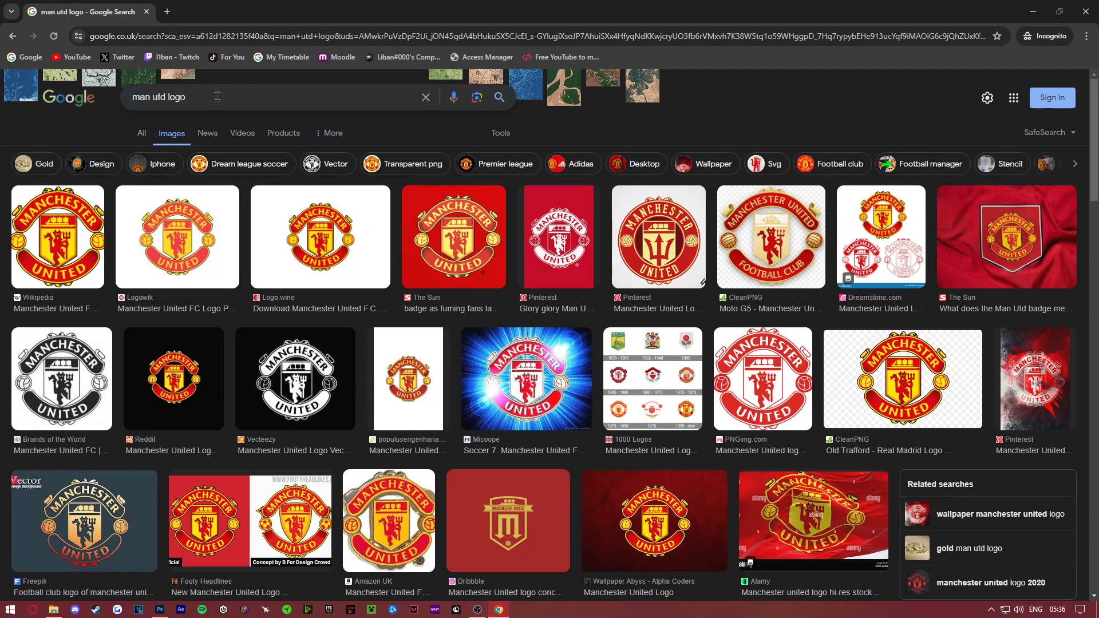
- Refine the image search to "man utd logo 2d"
left_click(250, 95)
type("2")
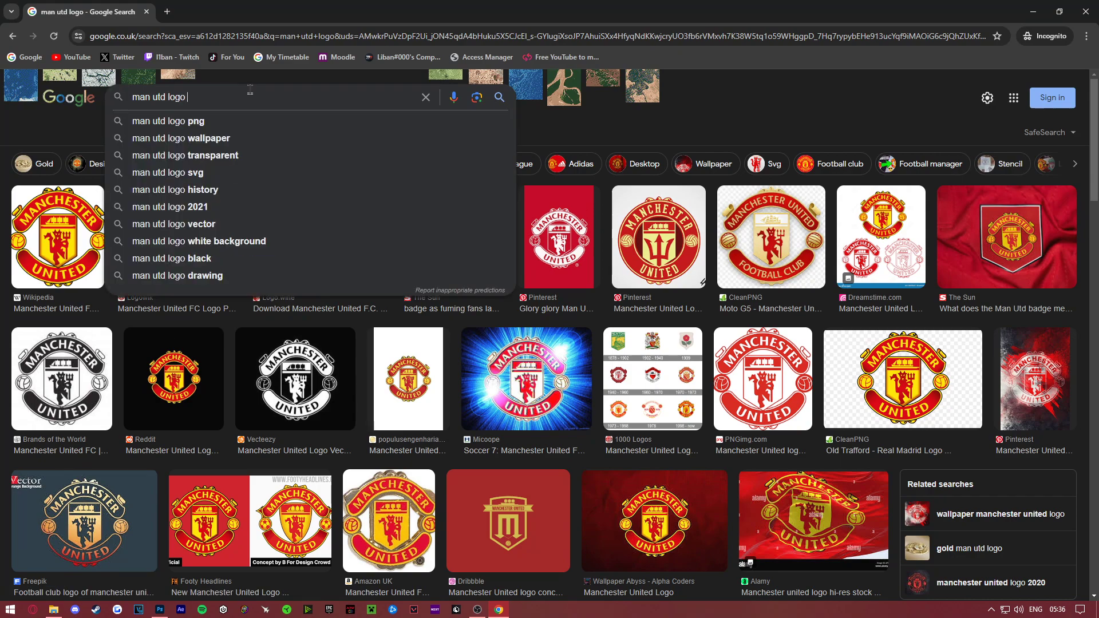
type("d")
key("Return")
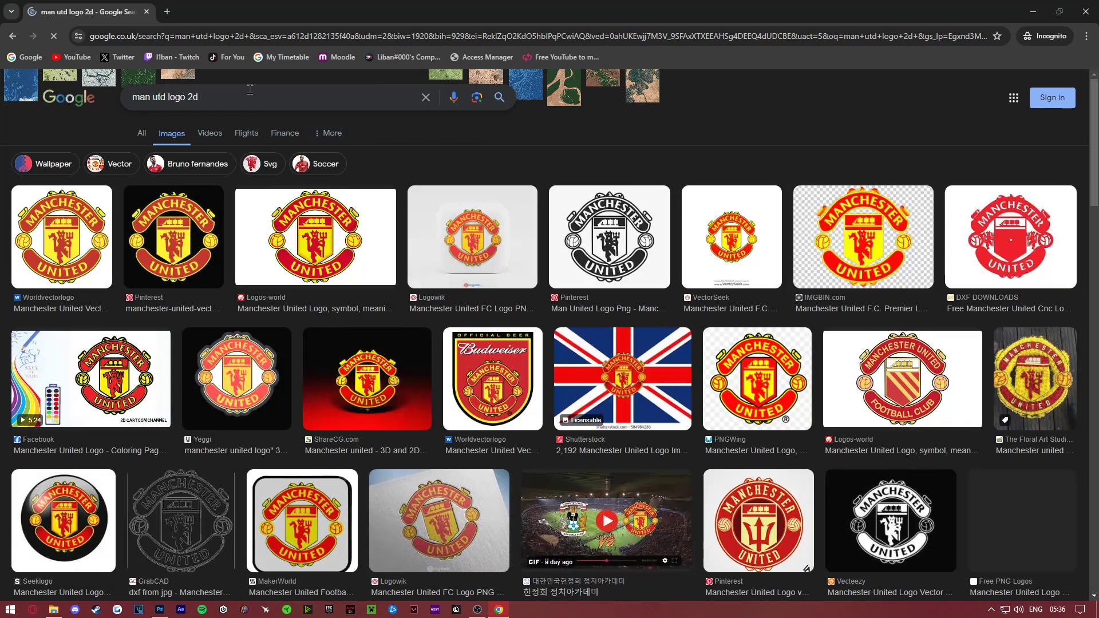
- Save the black-and-white Manchester United logo from the Pinterest result to the Desktop as a PNG image
left_click(36, 255)
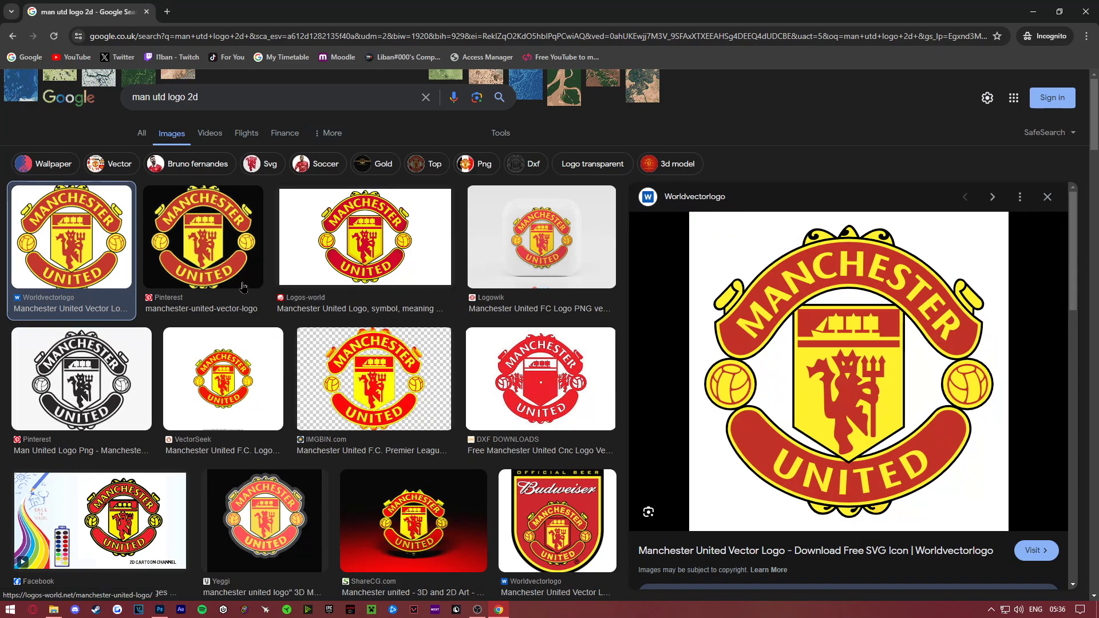
left_click(60, 381)
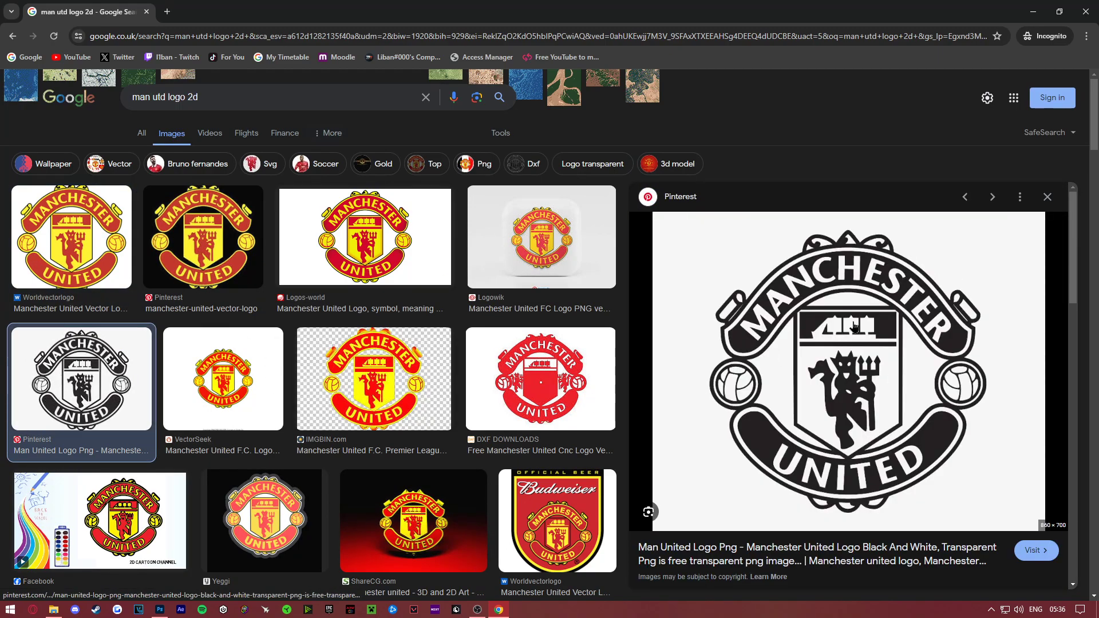
right_click(838, 390)
left_click(903, 297)
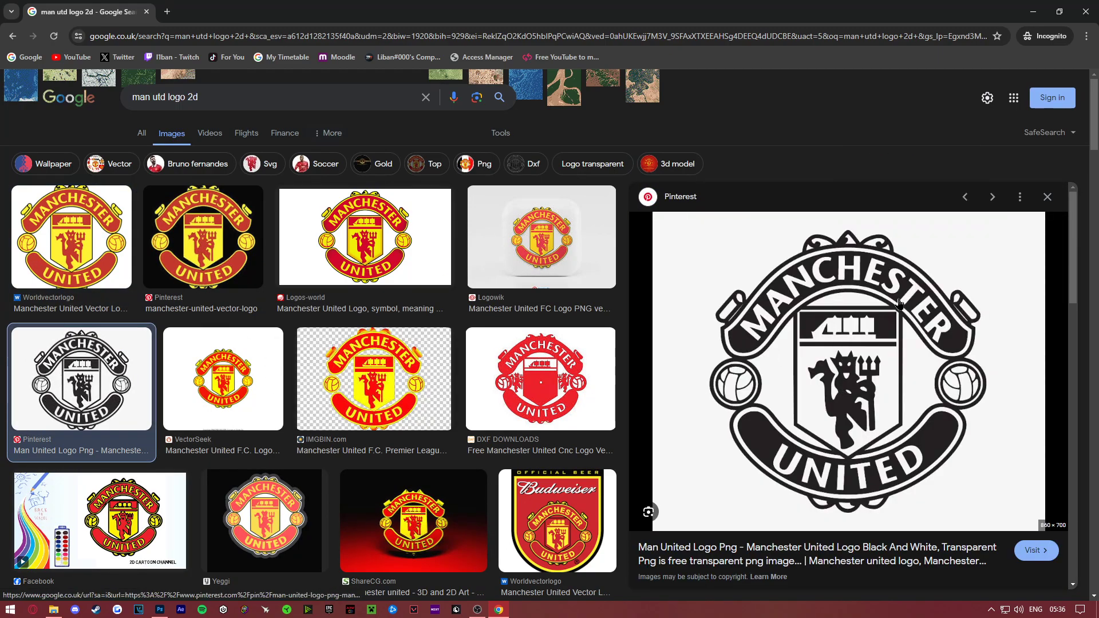
left_click(47, 94)
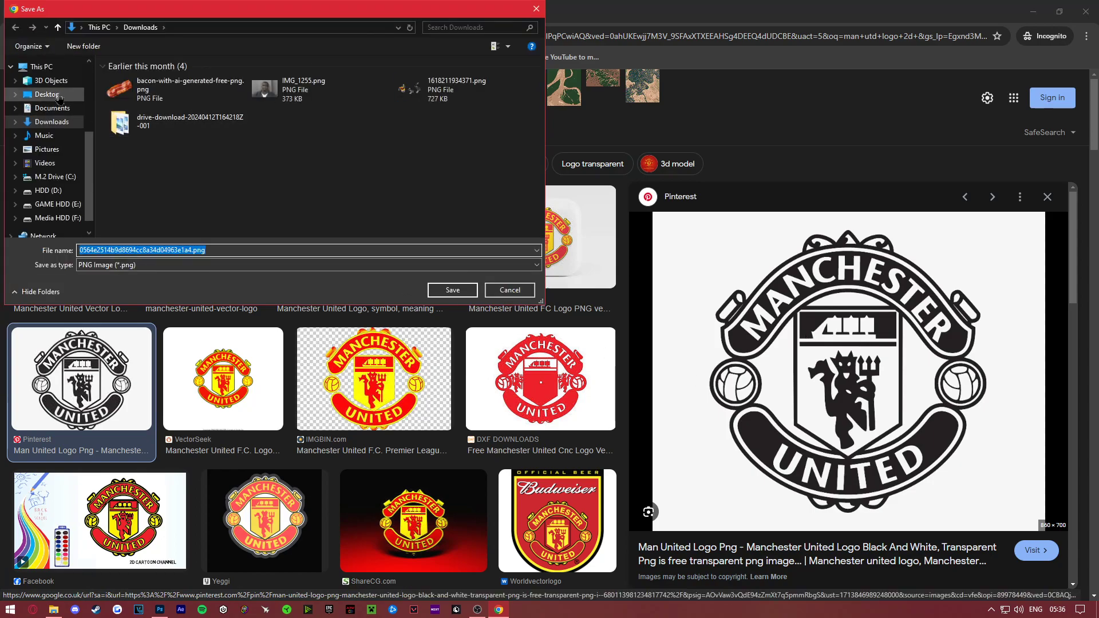
left_click(452, 290)
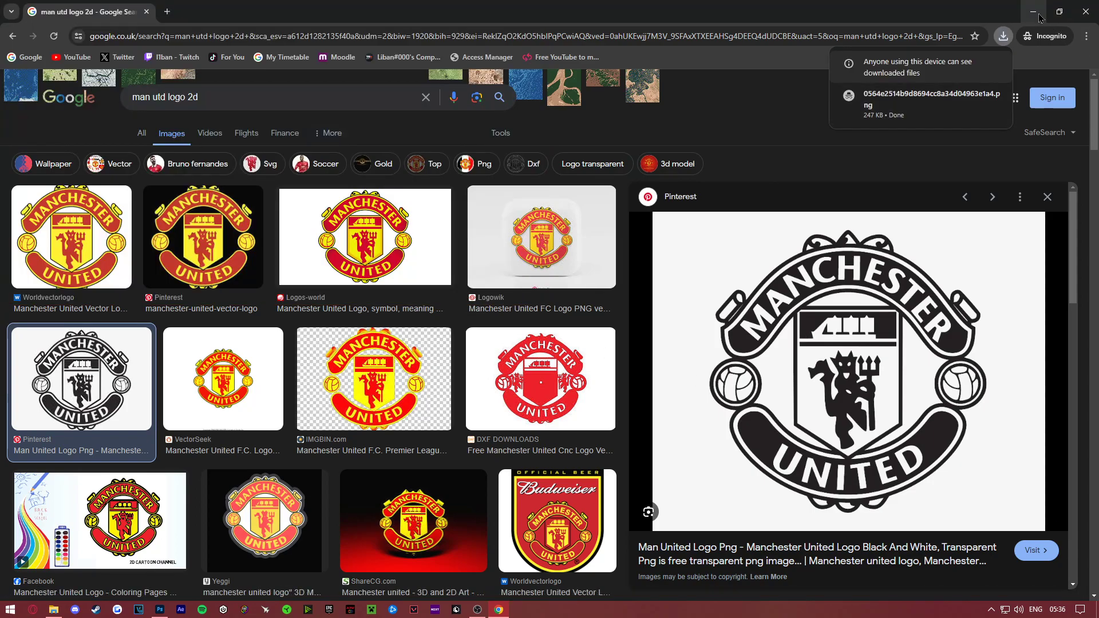
- Place the downloaded logo PNG in the new Photoshop document at its original size, centred on the canvas
left_click_drag(930, 103, 519, 308)
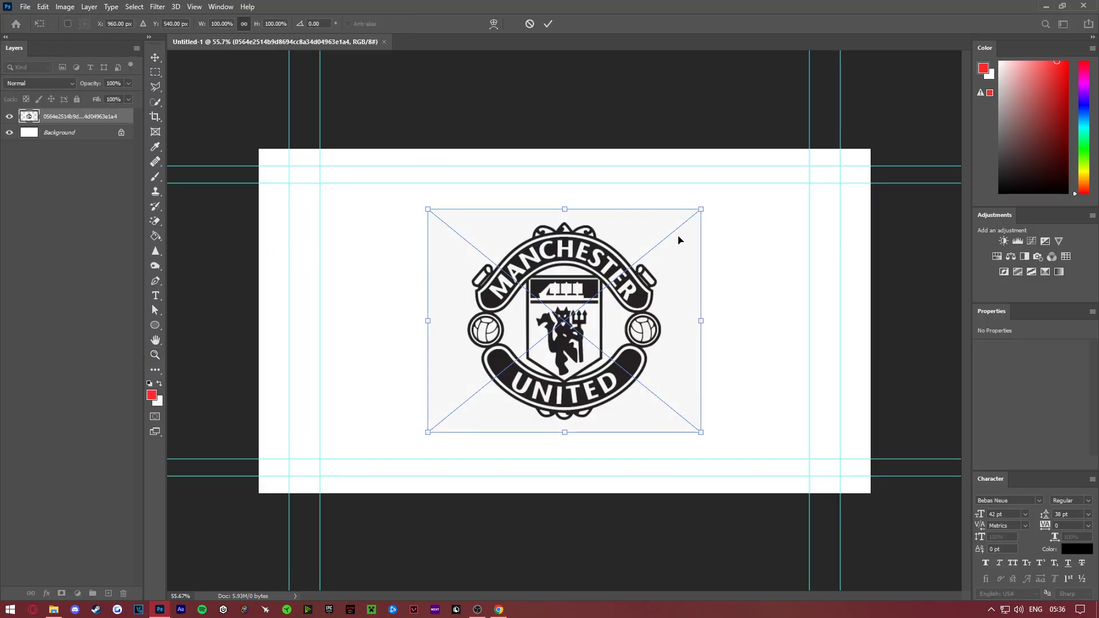
key("Return")
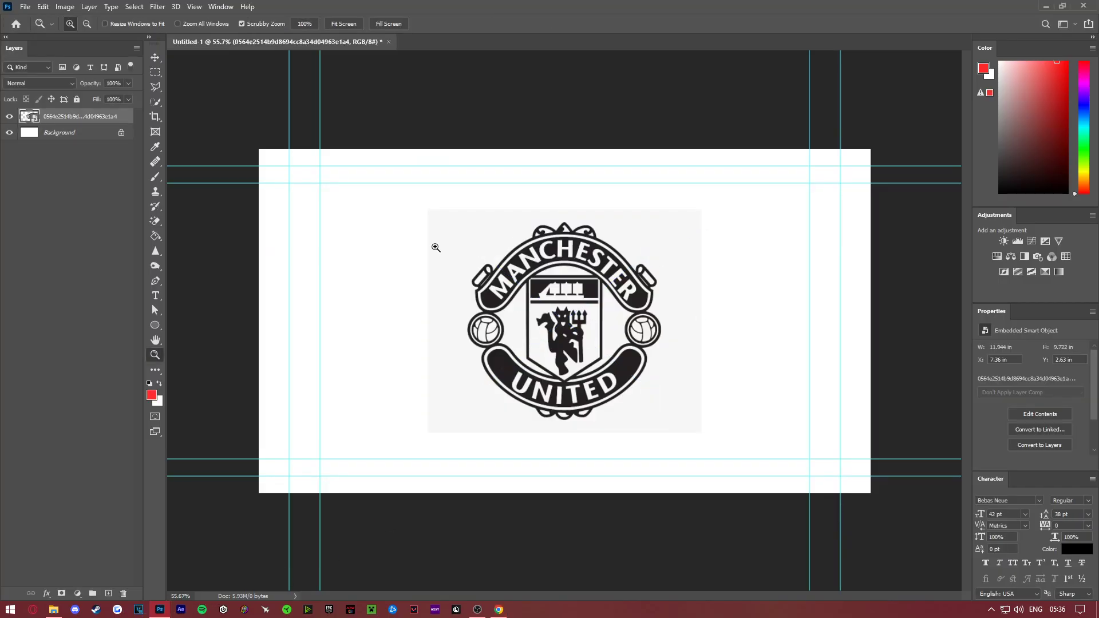
- Set the foreground colour to the logo image's light grey backdrop, f7f7f7, by sampling it from the canvas
left_click_drag(438, 354, 263, 262)
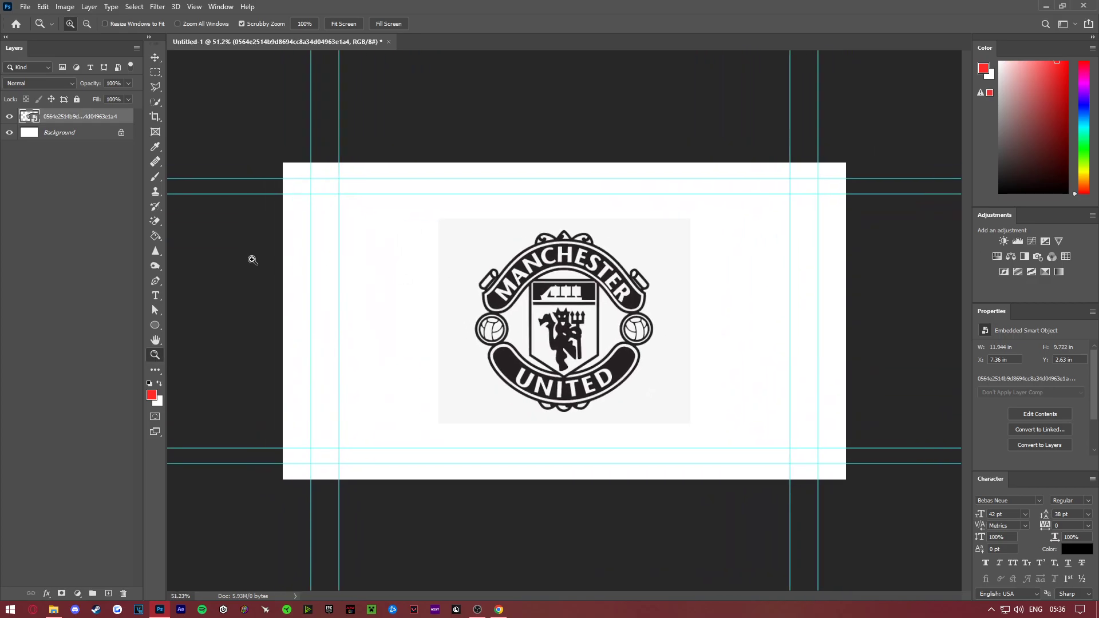
left_click_drag(273, 322, 484, 314)
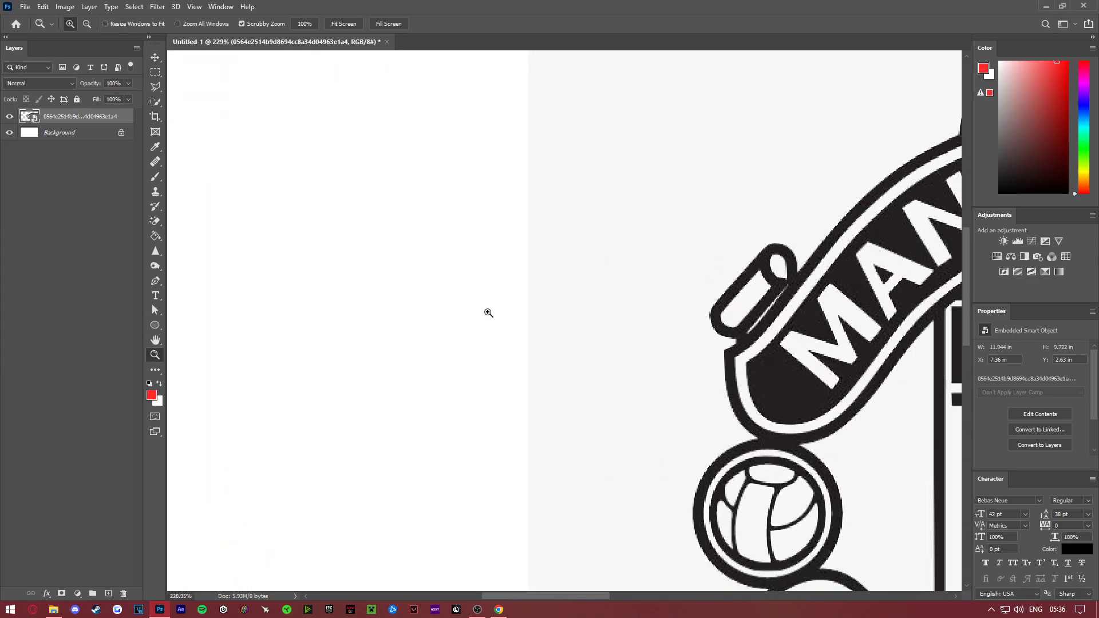
left_click(153, 397)
left_click(485, 268)
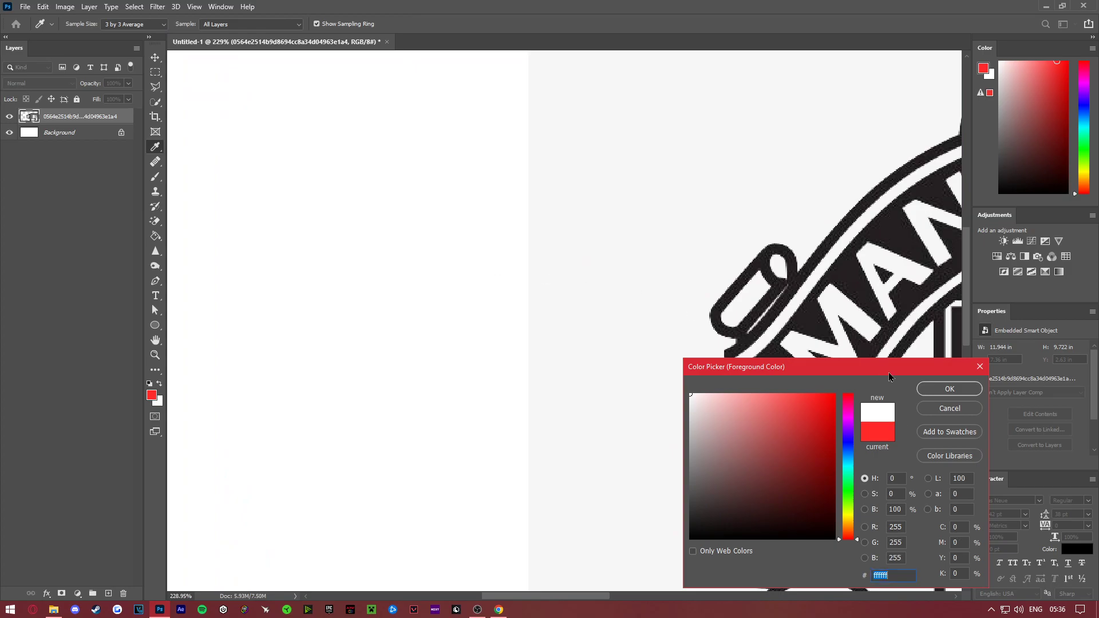
left_click(764, 326)
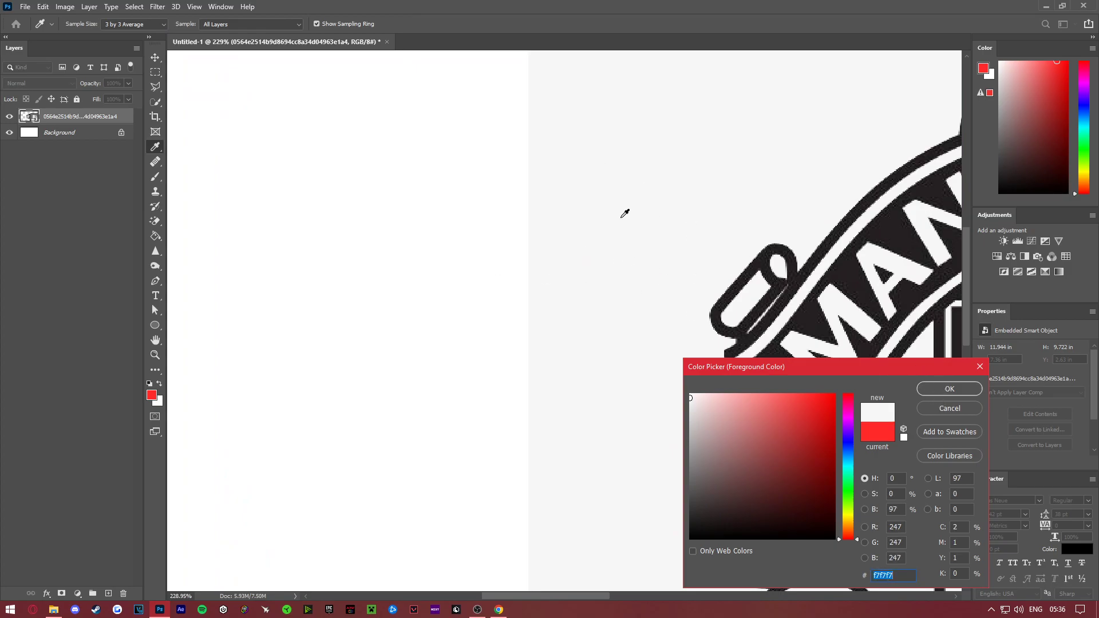
left_click(950, 389)
- Fill the Background layer with the sampled light grey using the Paint Bucket and fit the canvas on screen
left_click(81, 133)
left_click(155, 236)
left_click(332, 204)
left_click(155, 354)
right_click(436, 332)
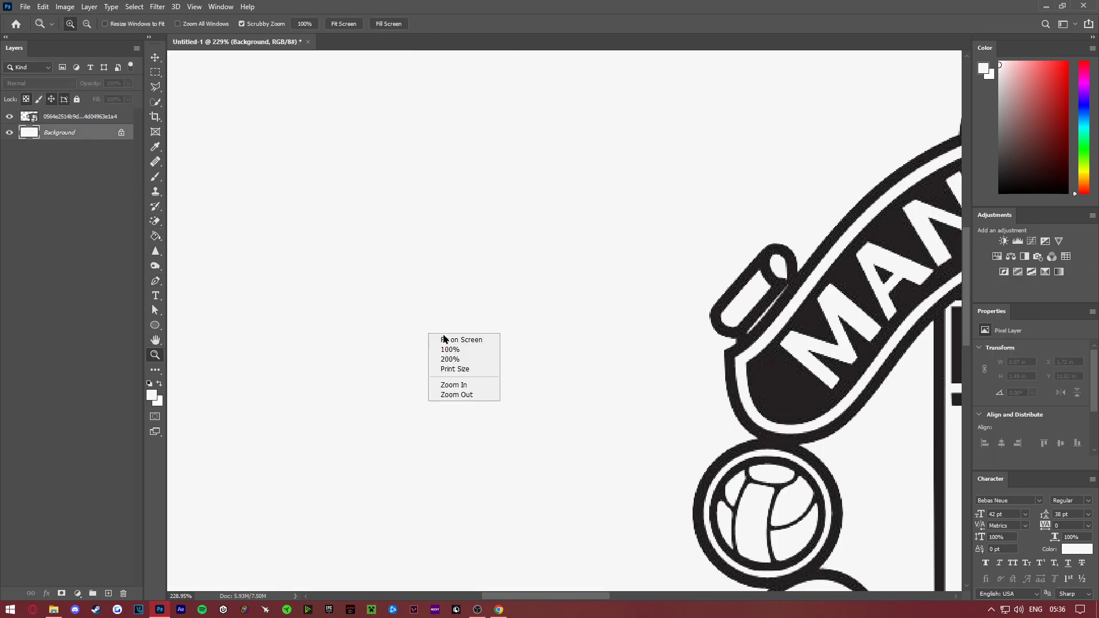
left_click(453, 340)
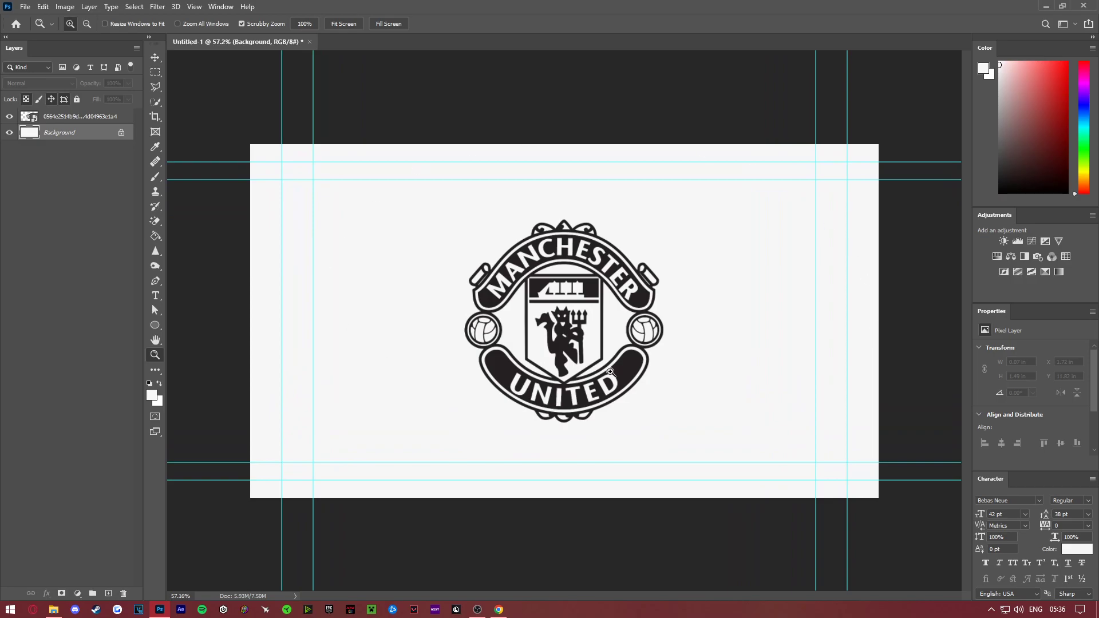
- Select the logo layer and activate the Move tool
left_click(82, 117)
key("v")
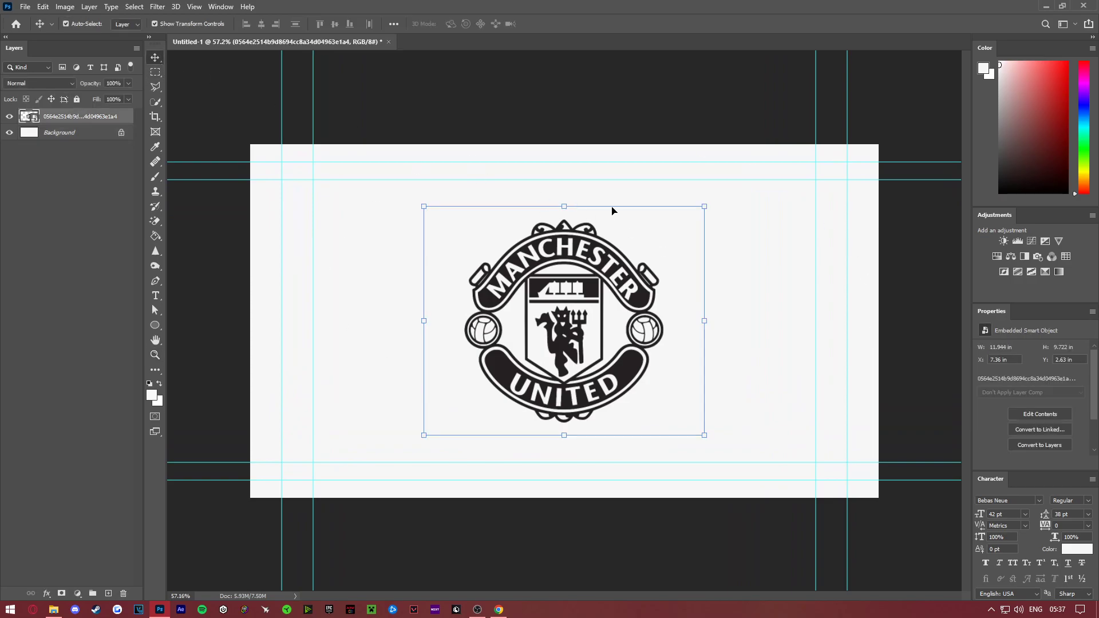
left_click_drag(707, 212, 575, 244)
key("Escape")
key("ctrl+t")
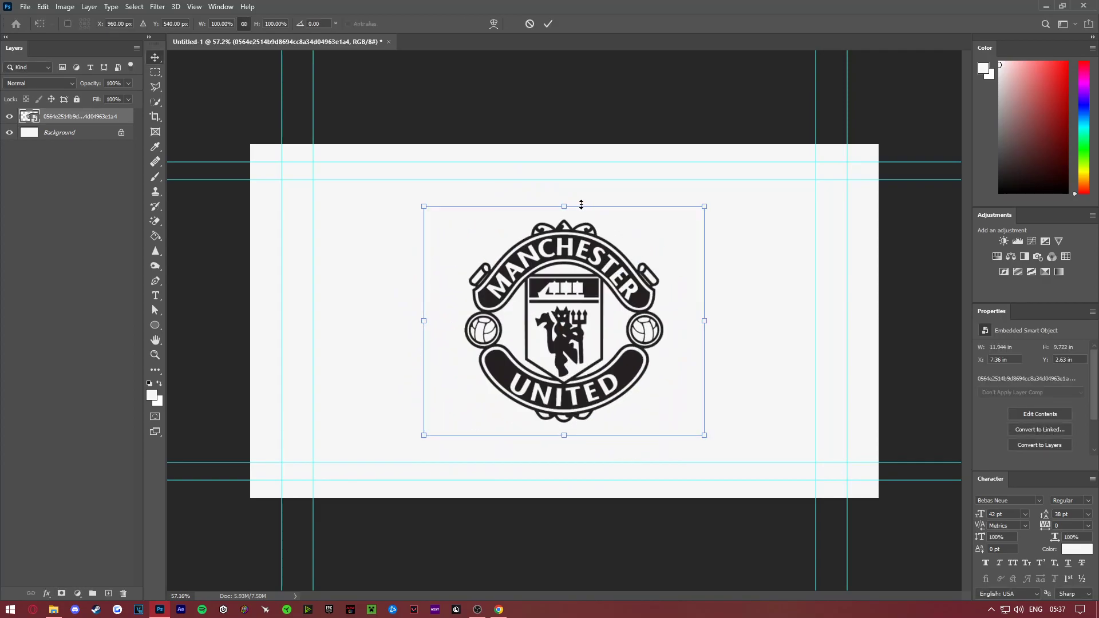
mouse_move(564, 299)
left_mouse_down()
mouse_move(587, 301)
mouse_move(509, 302)
mouse_move(573, 303)
mouse_move(562, 304)
left_mouse_up()
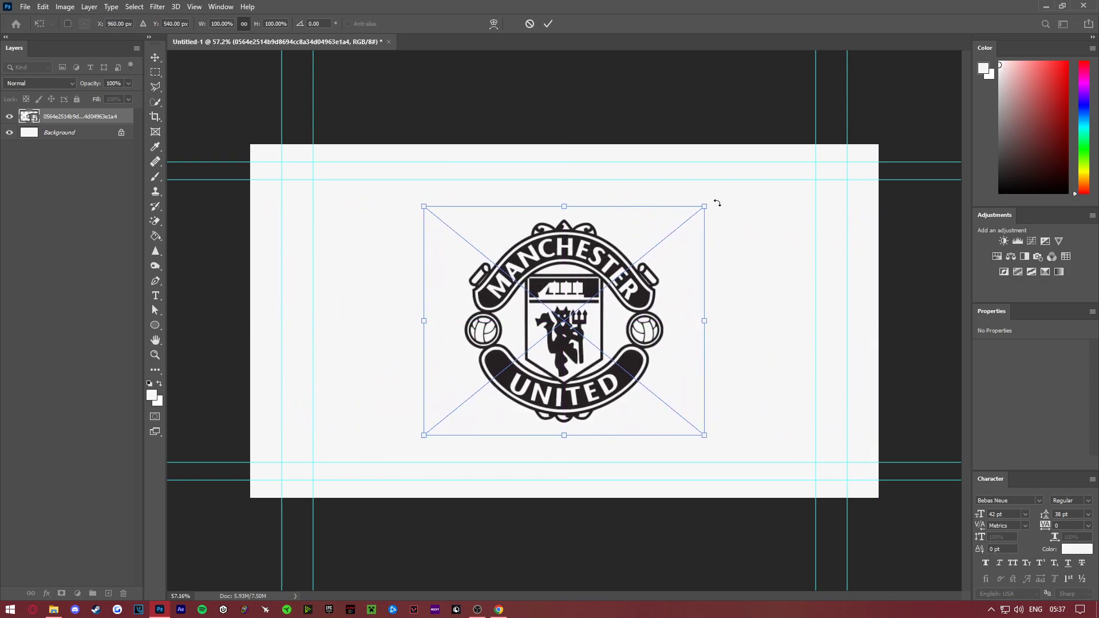
left_click_drag(708, 206, 682, 229)
mouse_move(682, 318)
left_mouse_down()
mouse_move(555, 313)
mouse_move(694, 319)
mouse_move(691, 331)
mouse_move(517, 312)
mouse_move(535, 304)
mouse_move(633, 330)
mouse_move(465, 314)
mouse_move(695, 330)
left_mouse_up()
key("Escape")
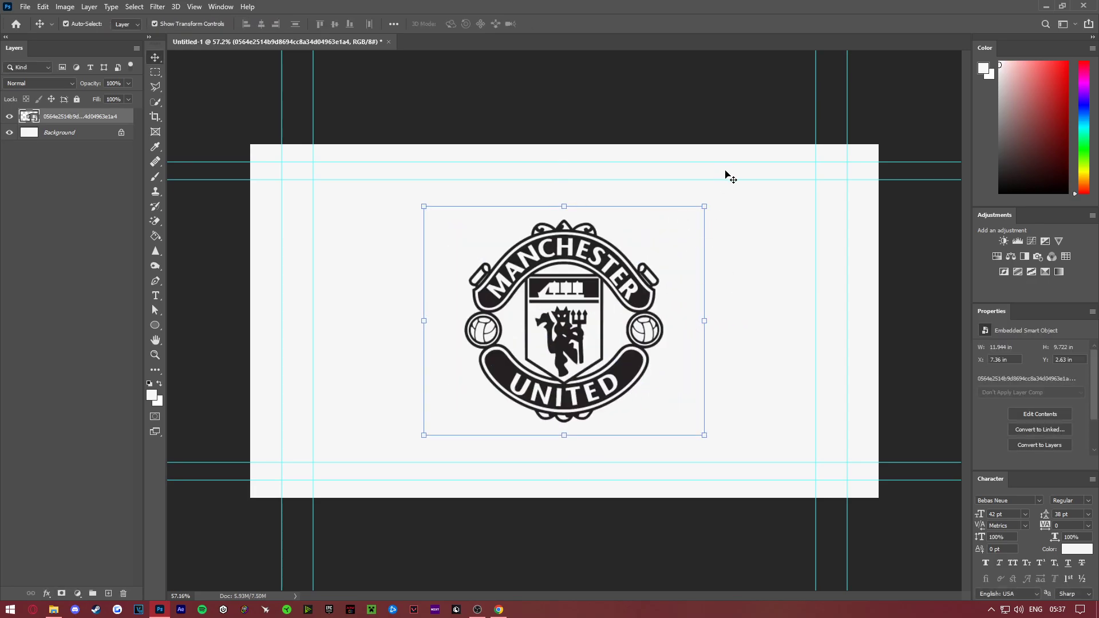
- Scale the logo down proportionally to about 8.89 x 7.22 in and centre it on the canvas
left_click_drag(578, 311, 578, 310)
left_click_drag(704, 206, 633, 266)
left_click_drag(576, 319, 611, 288)
key("Return")
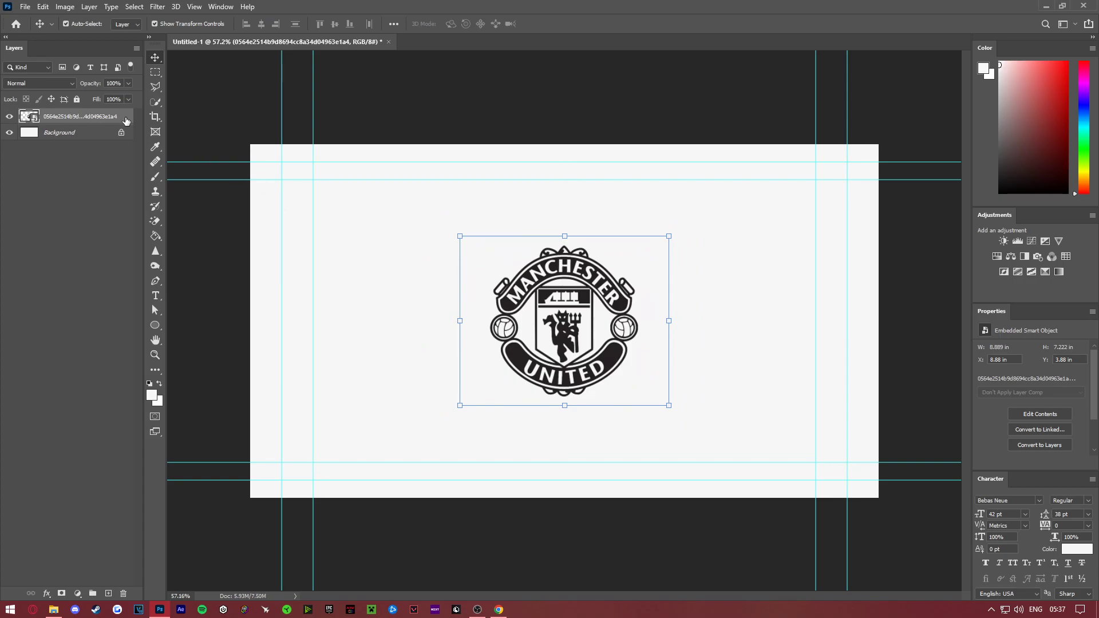
- Unlock the Background layer to convert it into a regular layer
left_click(120, 133)
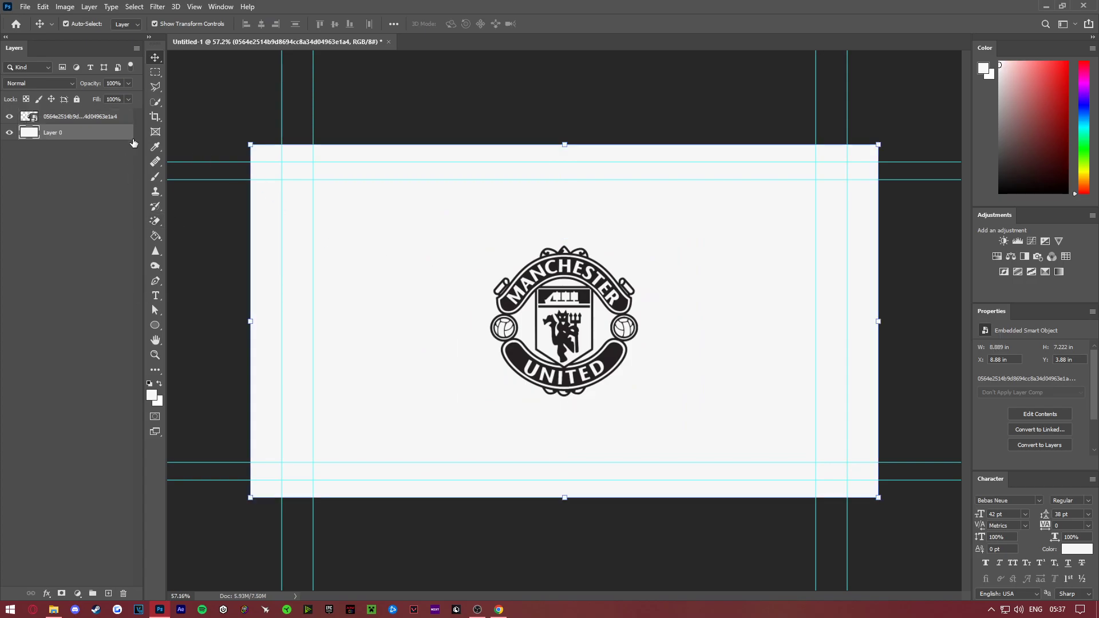
key("z")
left_click_drag(566, 324, 590, 342)
mouse_move(567, 257)
left_mouse_down()
mouse_move(542, 242)
mouse_move(587, 273)
mouse_move(567, 264)
left_mouse_up()
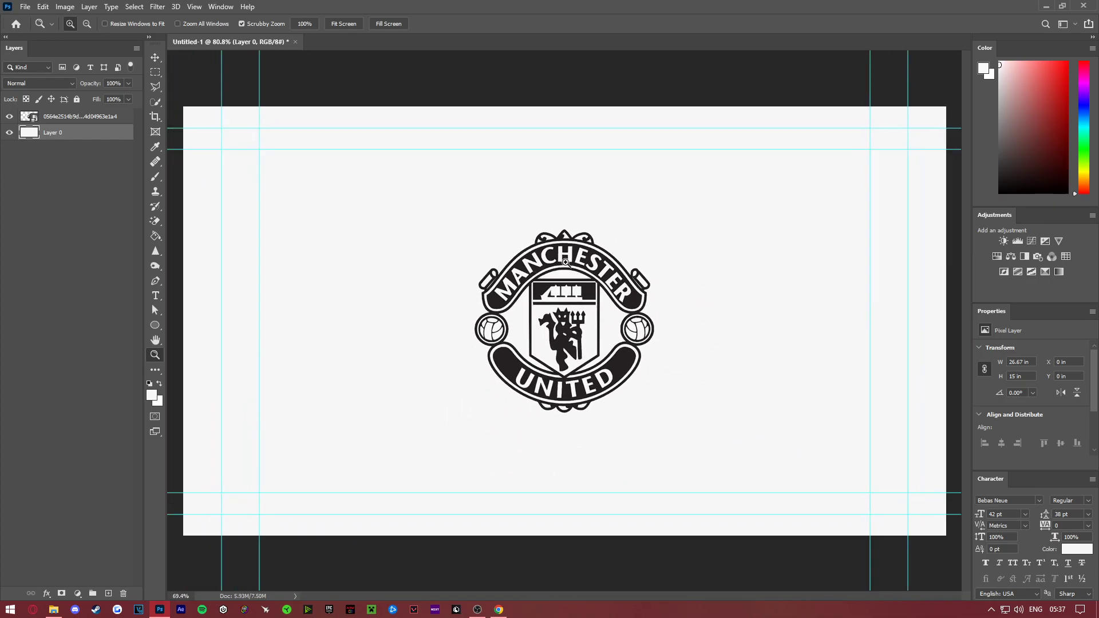
left_click(104, 117)
left_click(156, 227)
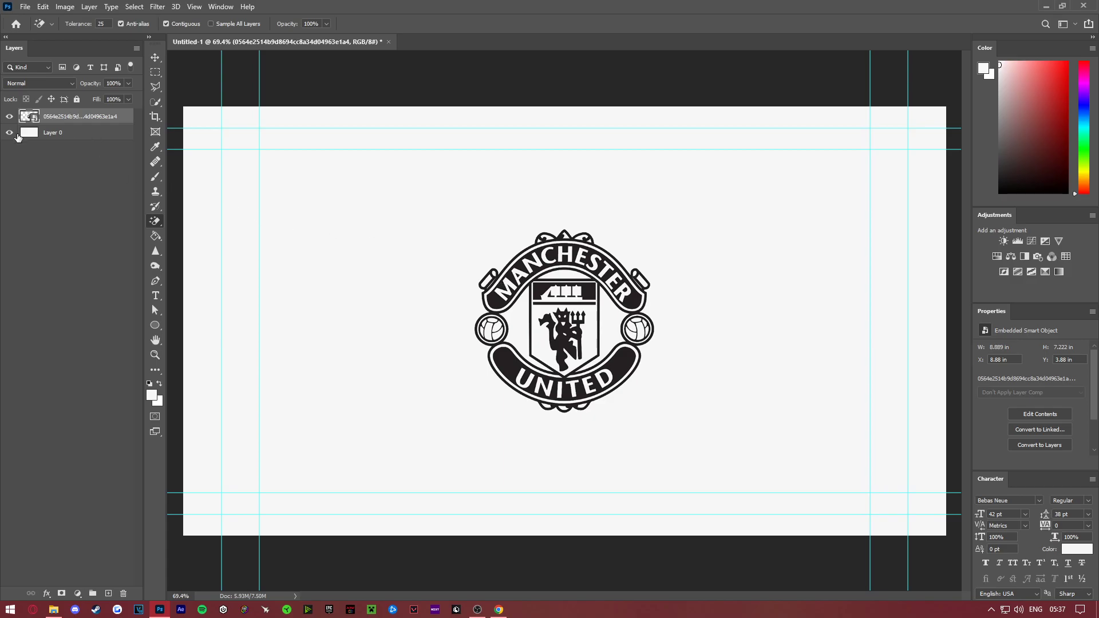
- Set the foreground colour to dark blue, 181a73, and fill the layer behind the logo with it using the Paint Bucket
left_click(44, 134)
left_click(152, 395)
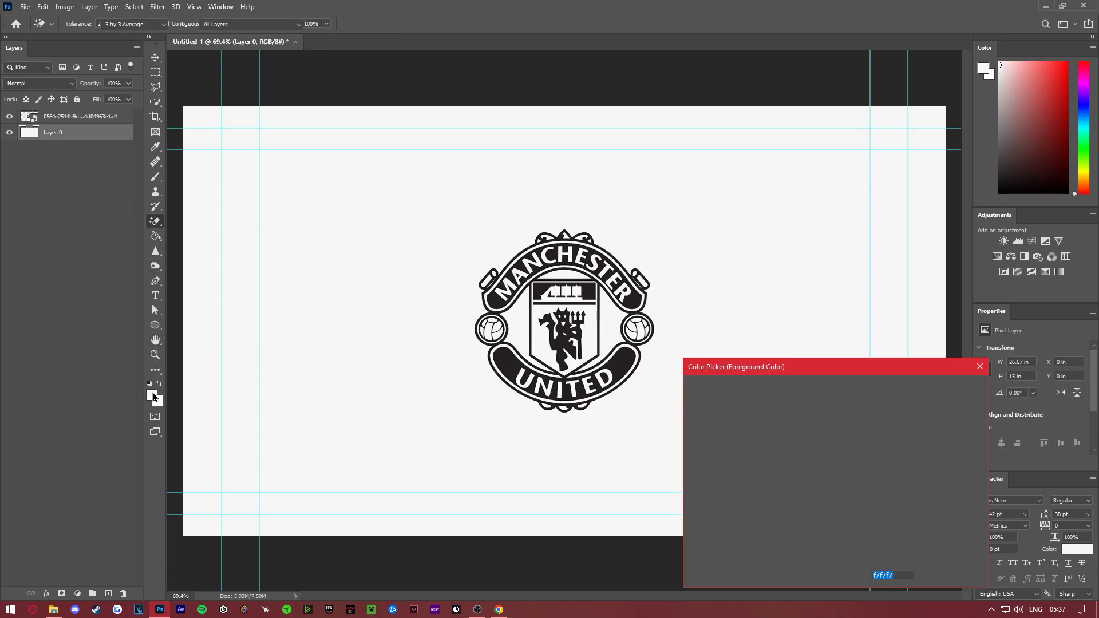
type("181a73")
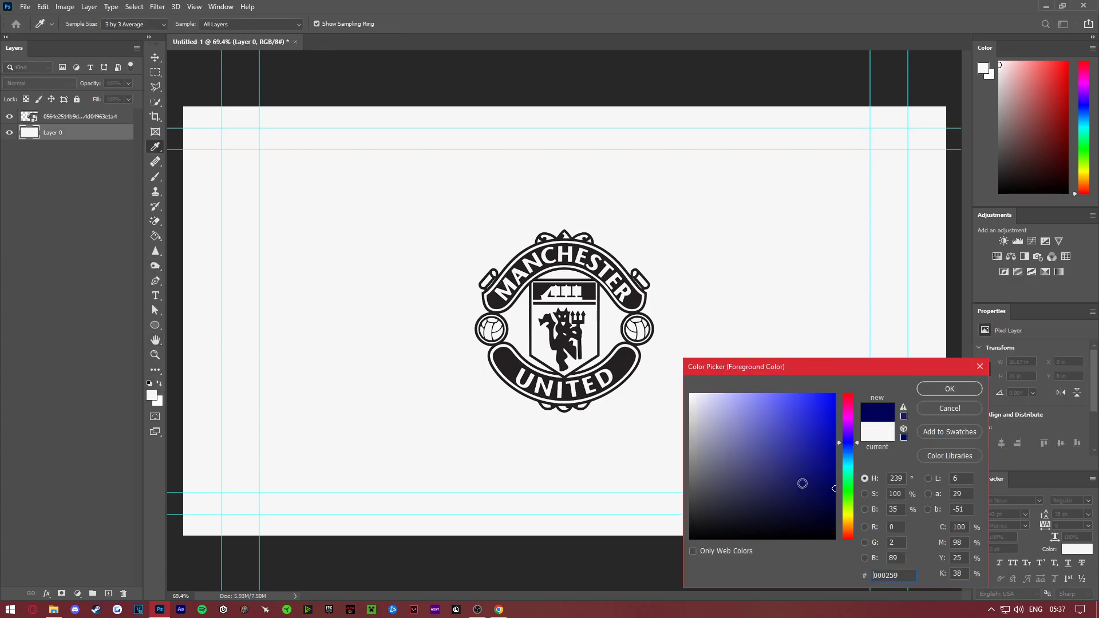
left_click(949, 394)
key("g")
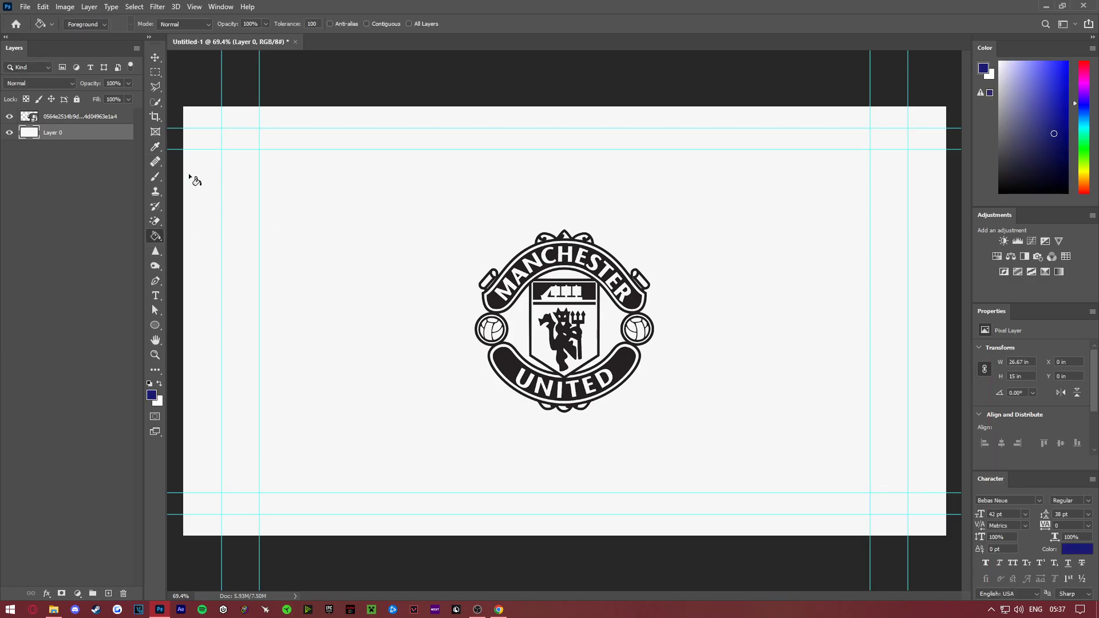
left_click(354, 259)
- Rasterize the logo layer and erase the light backdrop surrounding the crest with the Magic Eraser
left_click(99, 118)
key("e")
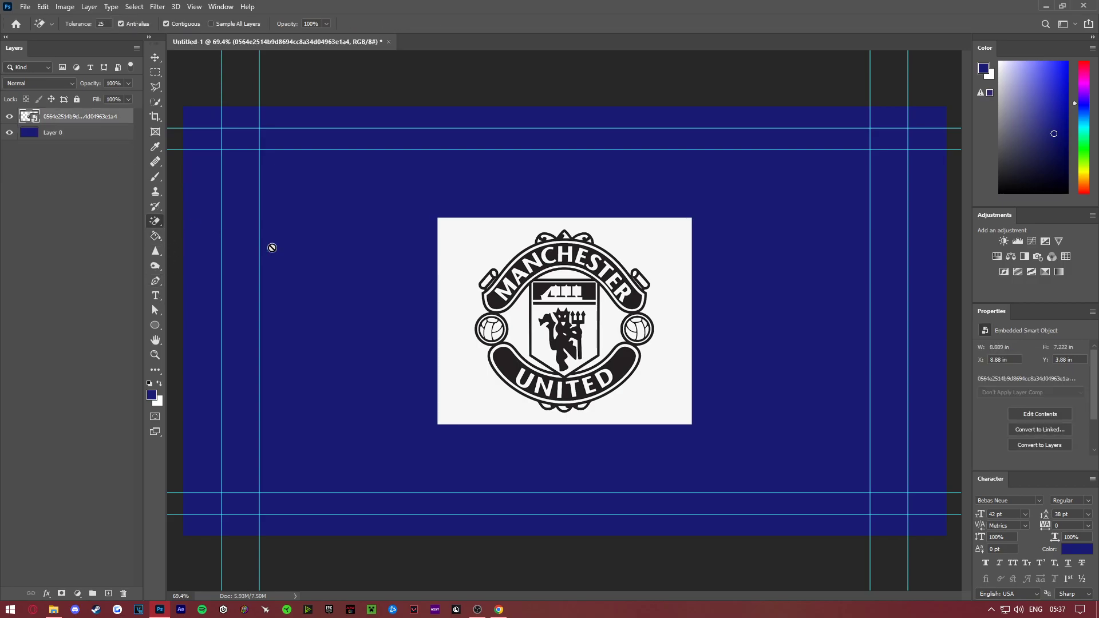
right_click(156, 222)
left_click(183, 221)
right_click(156, 224)
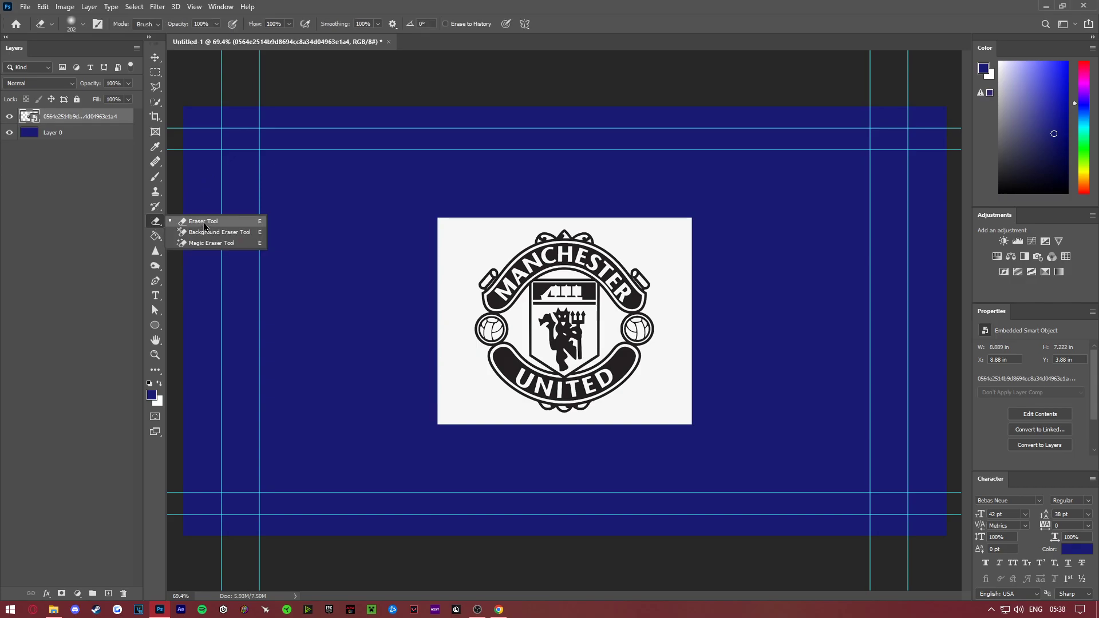
left_click(224, 247)
left_click(442, 263)
left_click(523, 235)
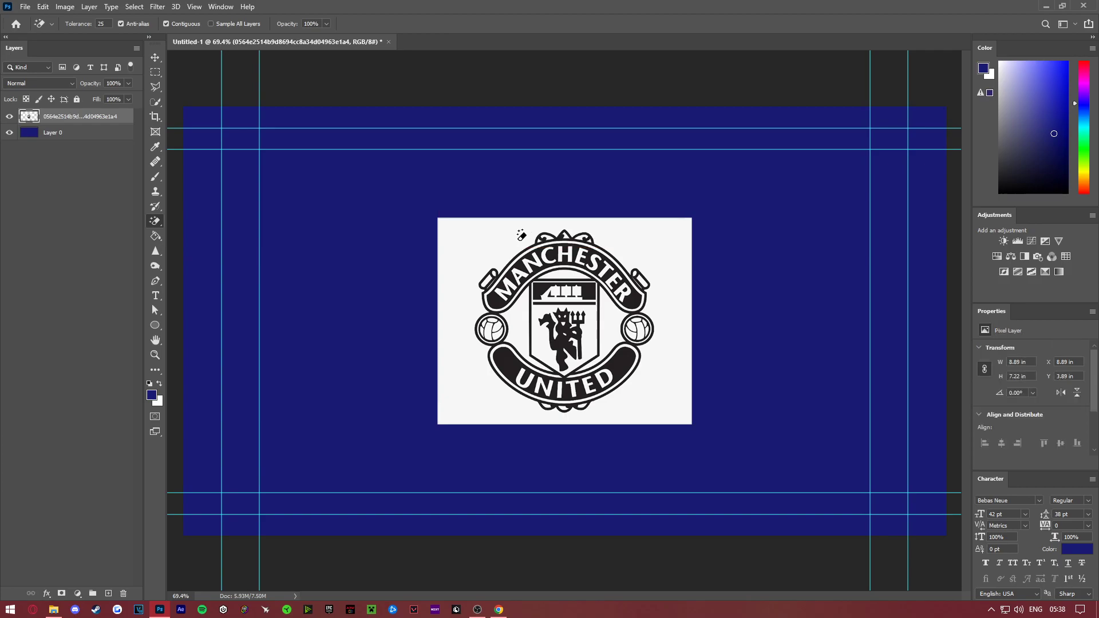
left_click(474, 235)
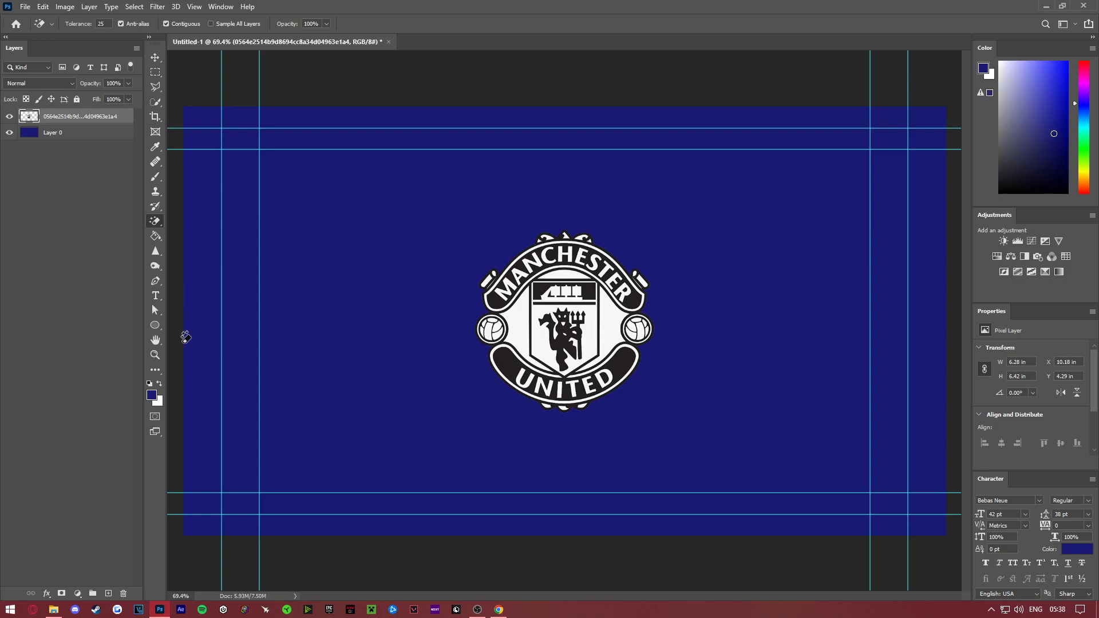
- Erase the white areas inside the crest's centre, including the shield, the devil's details, both sides and the arch above the shield
left_click(155, 355)
left_click_drag(567, 361, 609, 380)
scroll(614, 322, "up", 1)
left_click(155, 221)
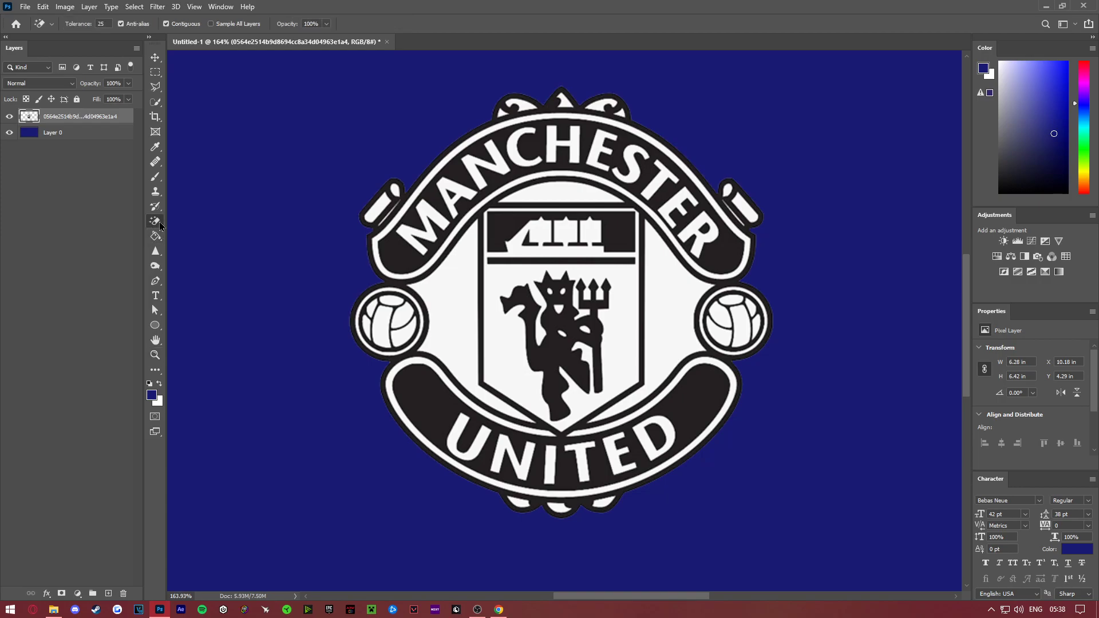
left_click(447, 279)
left_click(513, 284)
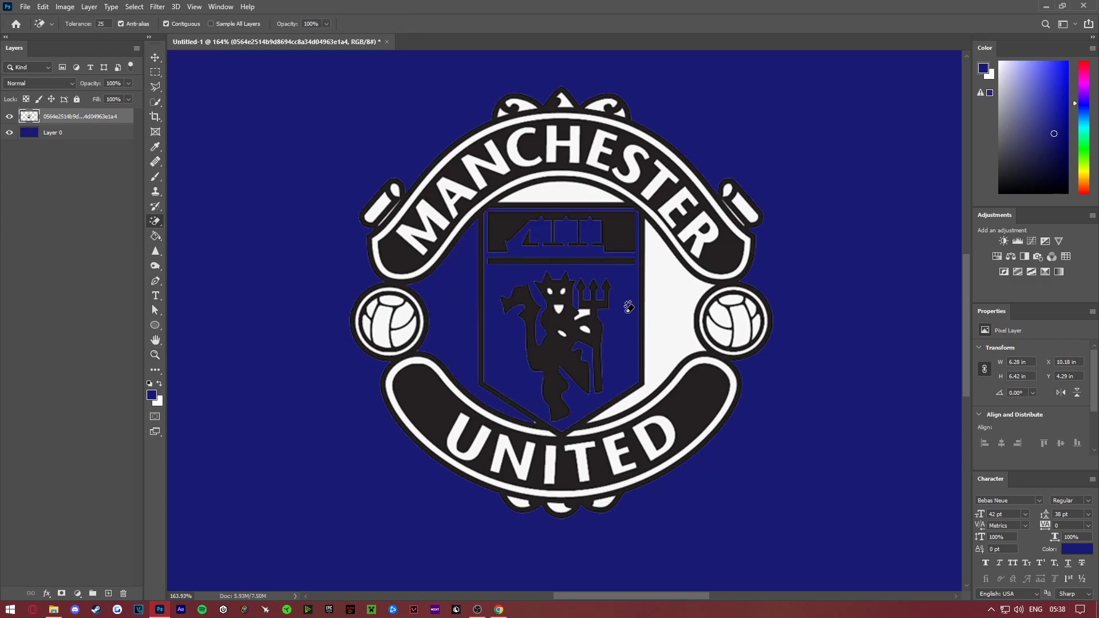
left_click(583, 312)
left_click(560, 308)
left_click(554, 288)
left_click(691, 305)
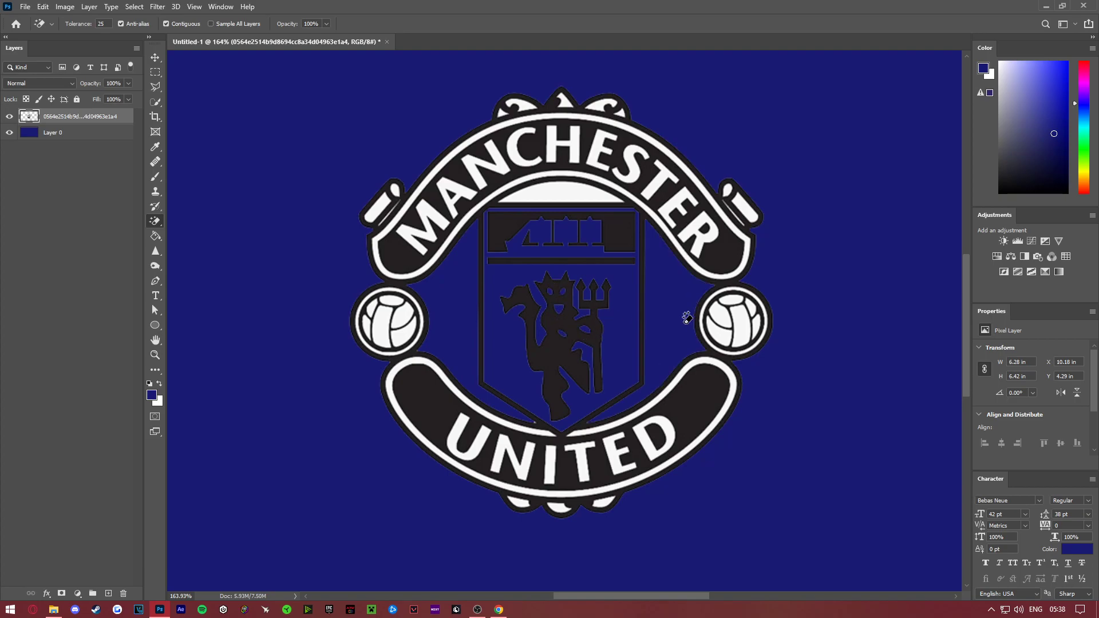
left_click(567, 191)
- Erase the white fill of every letter in MANCHESTER on the upper banner
left_click(409, 224)
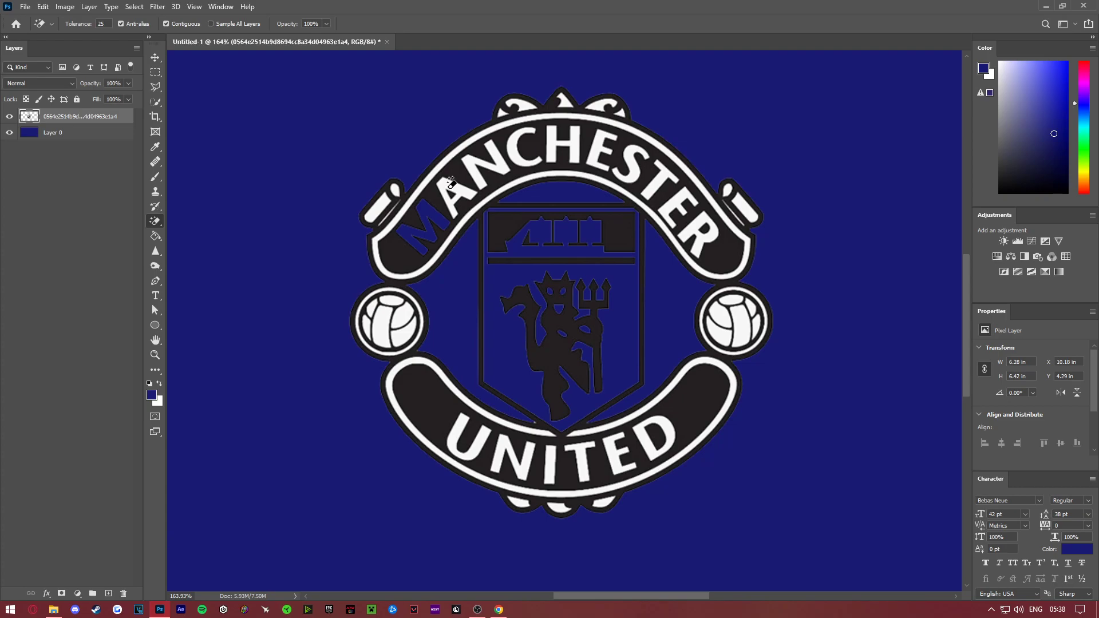
left_click(451, 183)
left_click(477, 156)
left_click(522, 148)
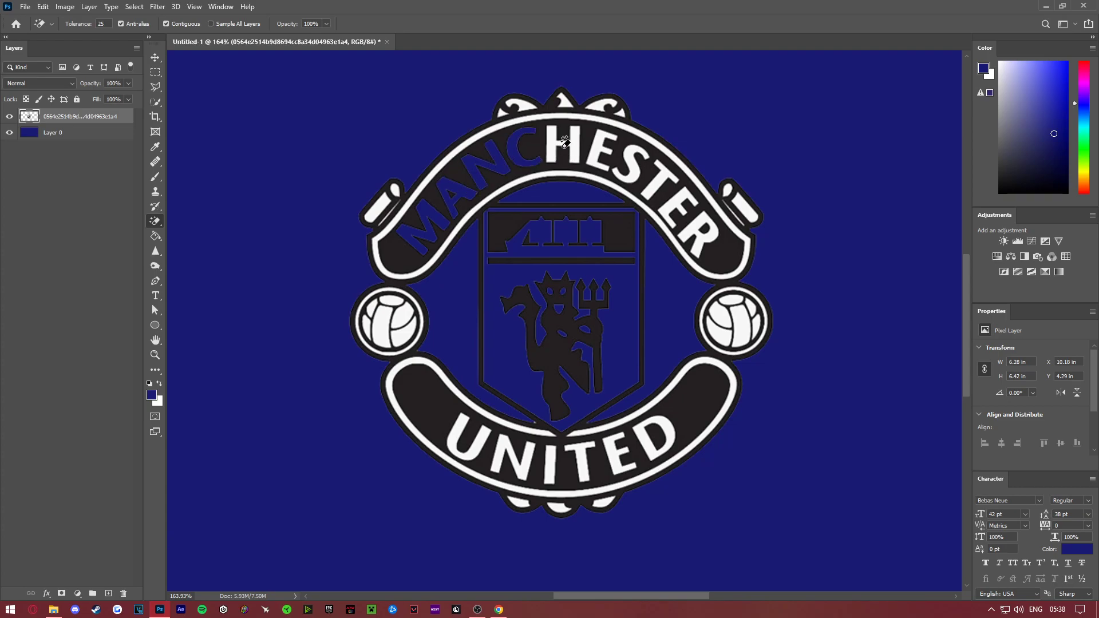
left_click(564, 144)
left_click(597, 155)
left_click(628, 167)
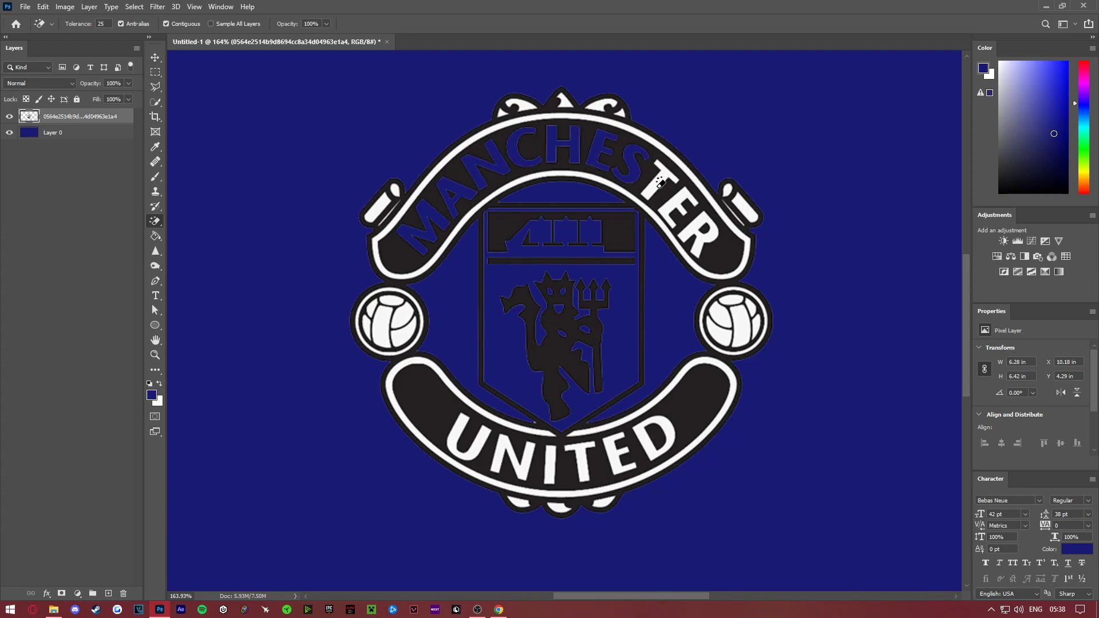
left_click(656, 188)
left_click(680, 210)
left_click(697, 227)
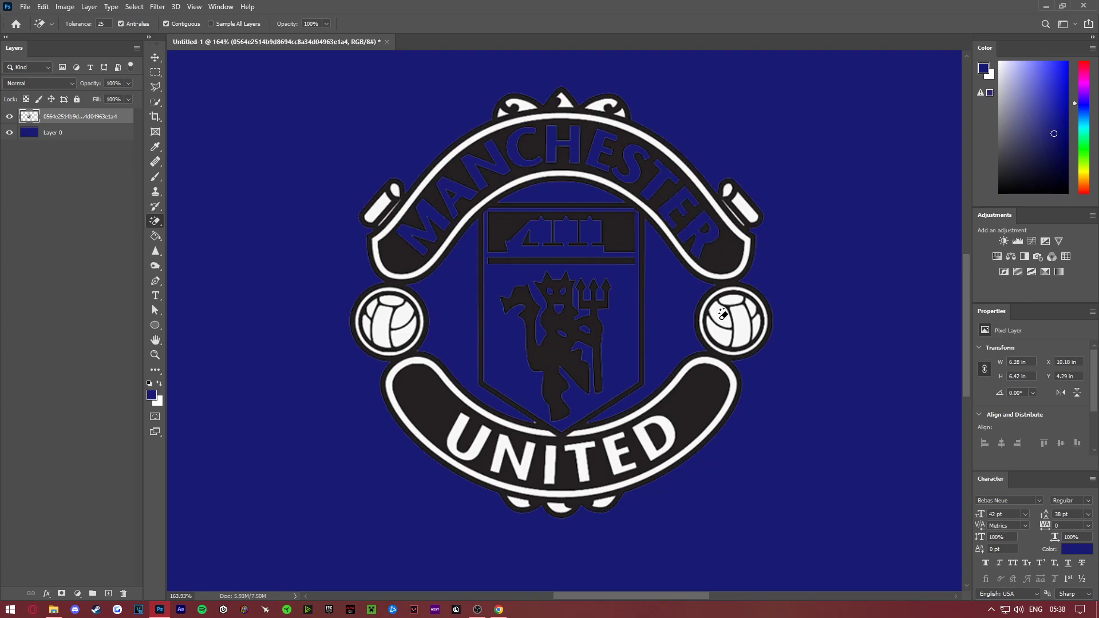
- Erase the upper banner's white border and the two white fills of the scroll end on the crest's right side
left_click(749, 243)
left_click(738, 212)
left_click(739, 213)
key("ctrl+z")
left_click(740, 213)
key("ctrl+z")
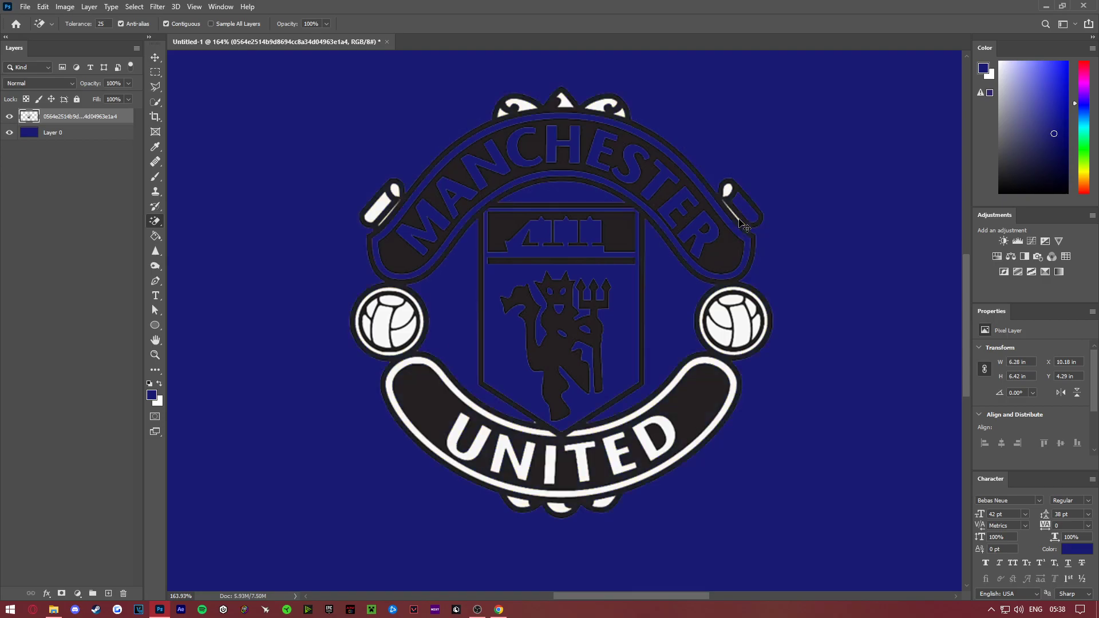
left_click(729, 190)
- Erase the white panels and ring of the right football and the white border of the lower banner
left_click(737, 331)
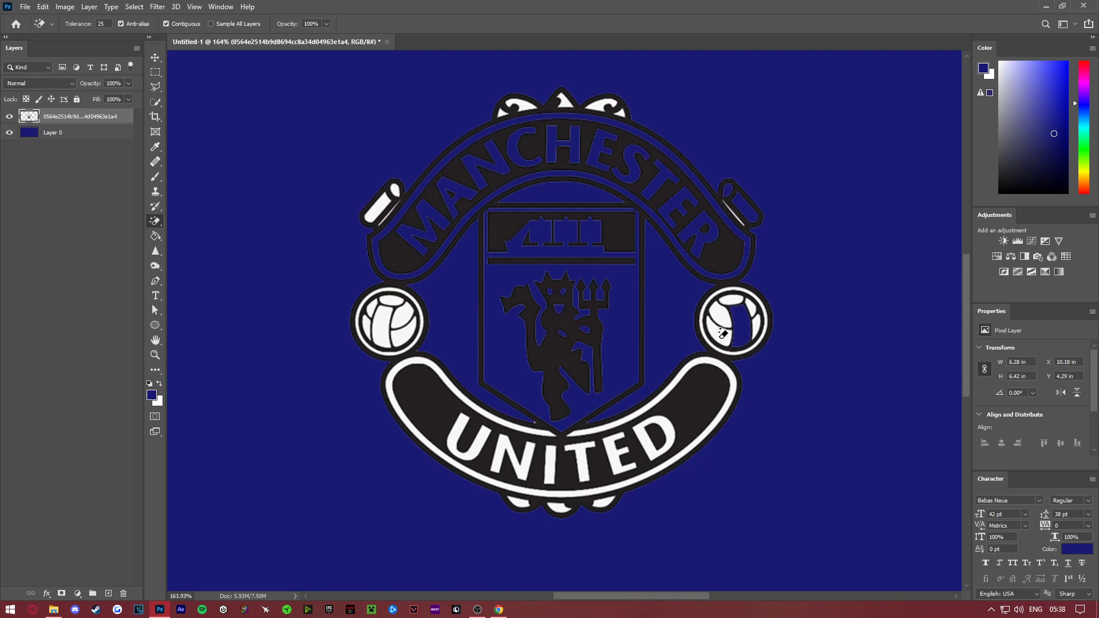
left_click(723, 332)
left_click(719, 316)
left_click(733, 294)
left_click(757, 307)
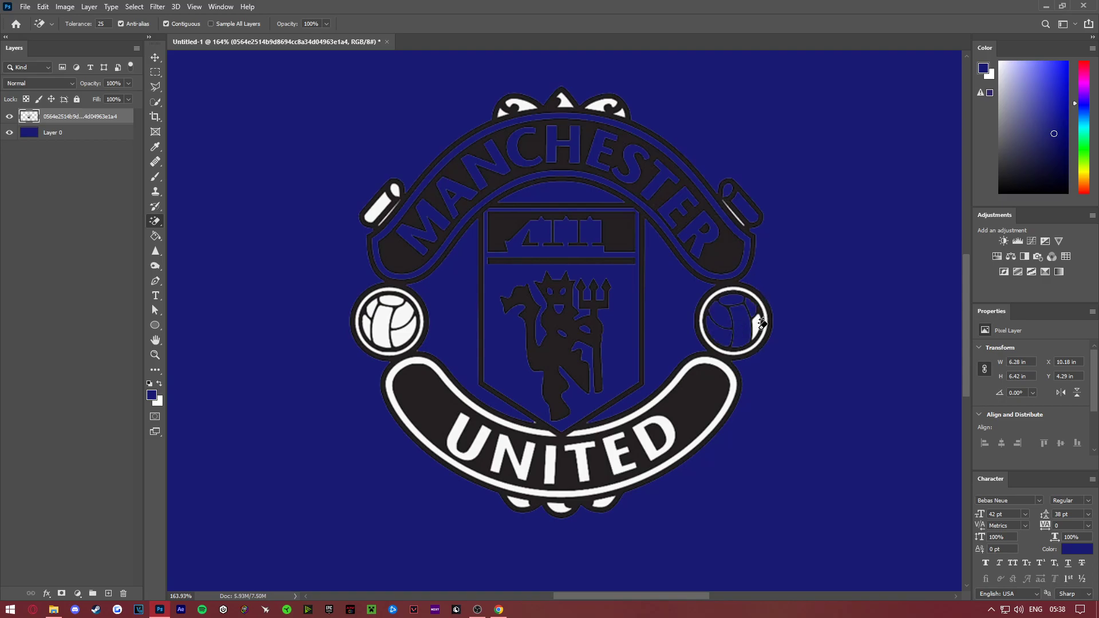
left_click(758, 322)
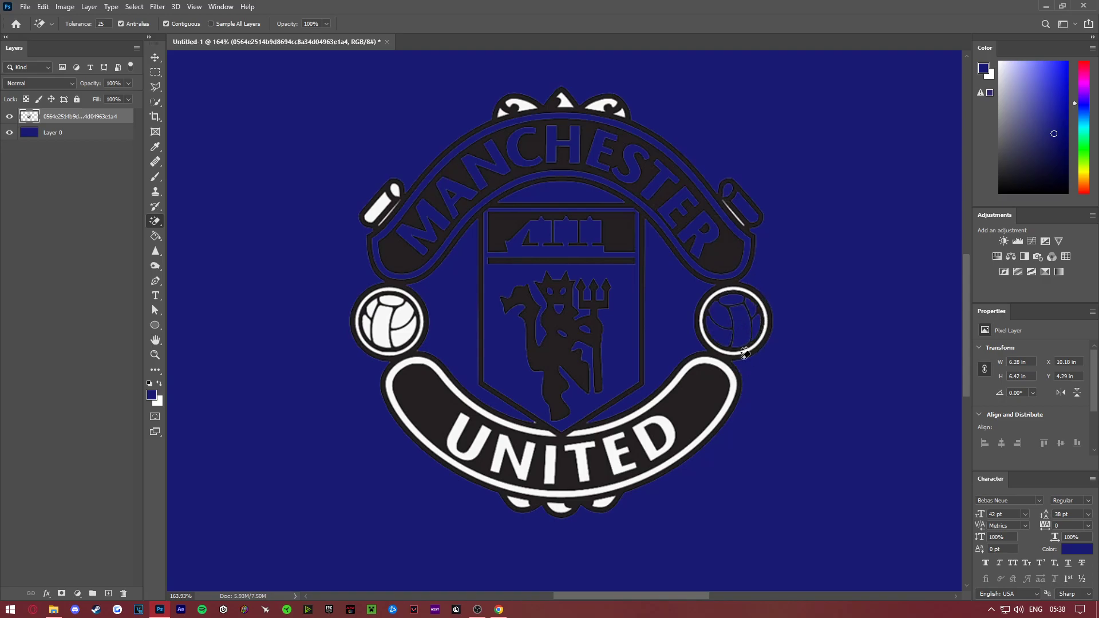
left_click(735, 377)
left_click(767, 327)
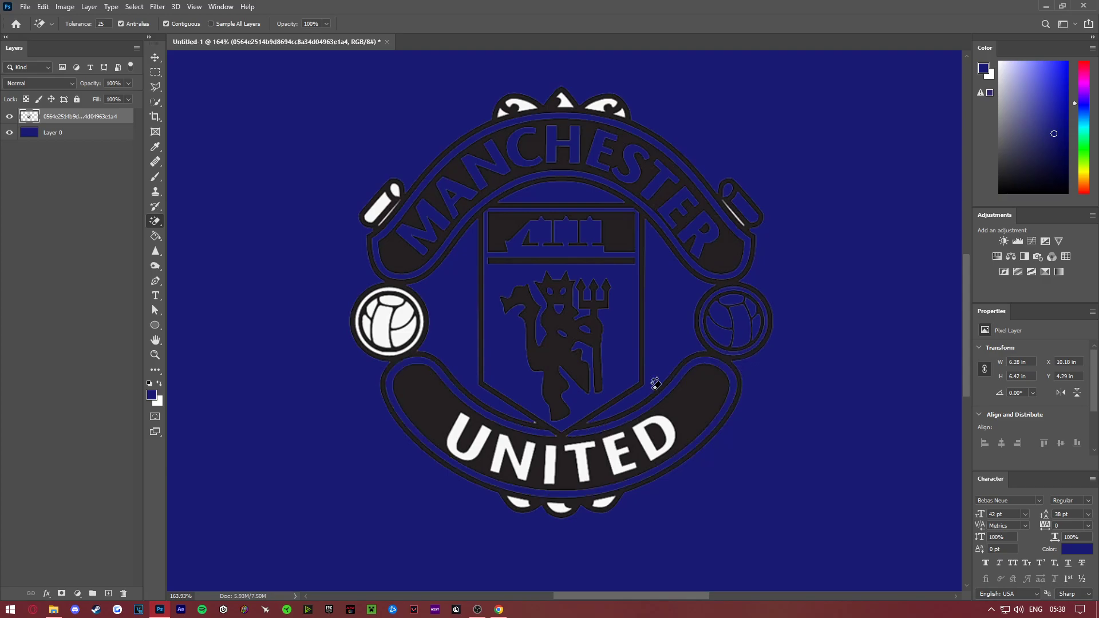
- Erase the white fill of every letter in UNITED on the lower banner
left_click(658, 434)
left_click(611, 436)
left_click(580, 446)
left_click(549, 452)
left_click(523, 465)
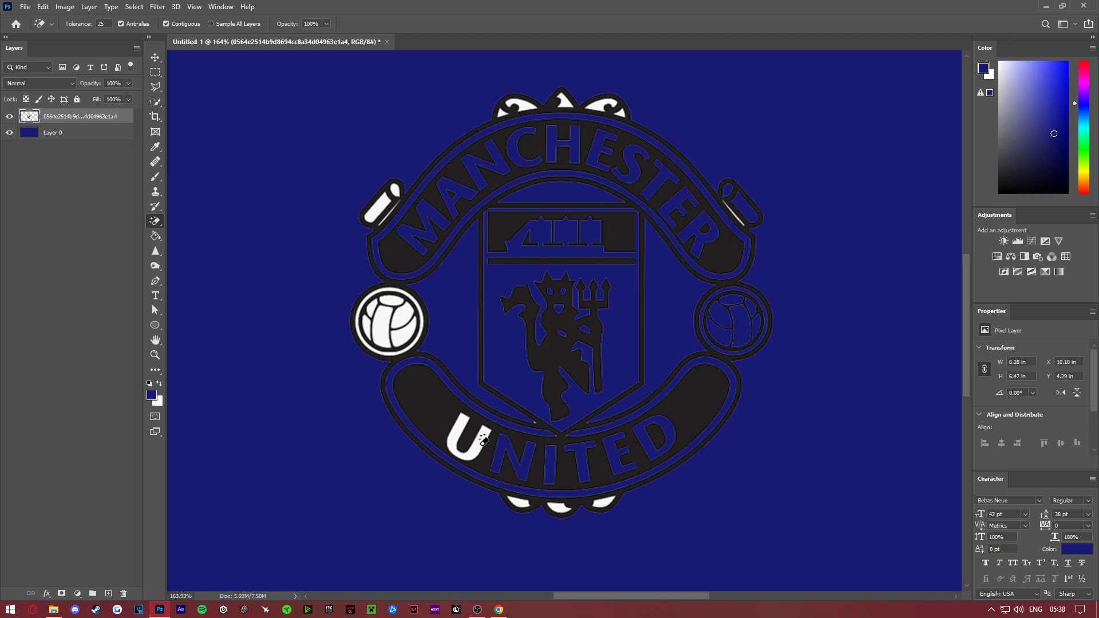
left_click(483, 439)
- Erase the white ring and all white panels of the left football
left_click(411, 334)
left_click(414, 345)
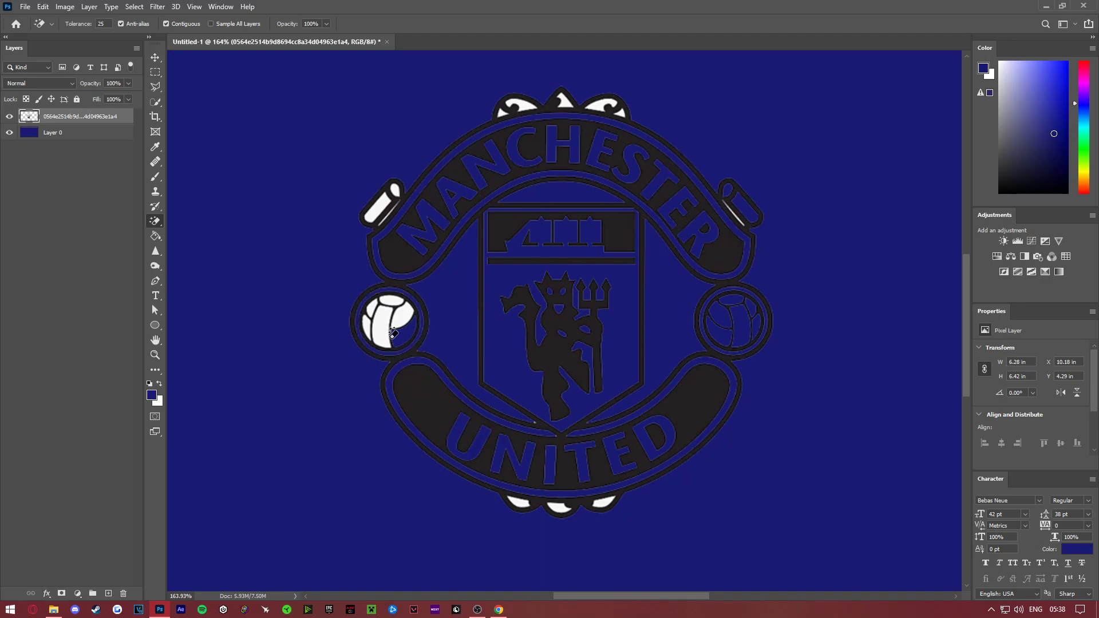
left_click(384, 334)
left_click(403, 315)
left_click(368, 323)
left_click(394, 301)
- Erase the white fills of the left scroll end and of the ornaments along the crest's upper and lower edges
left_click(384, 207)
left_click(396, 191)
left_click(531, 101)
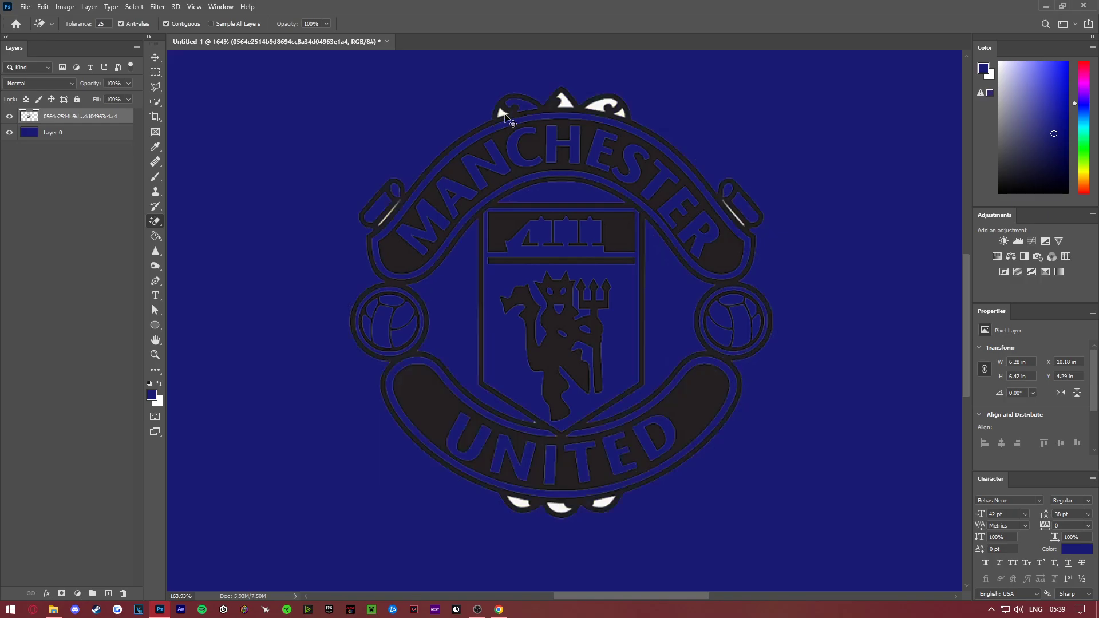
left_click(601, 103)
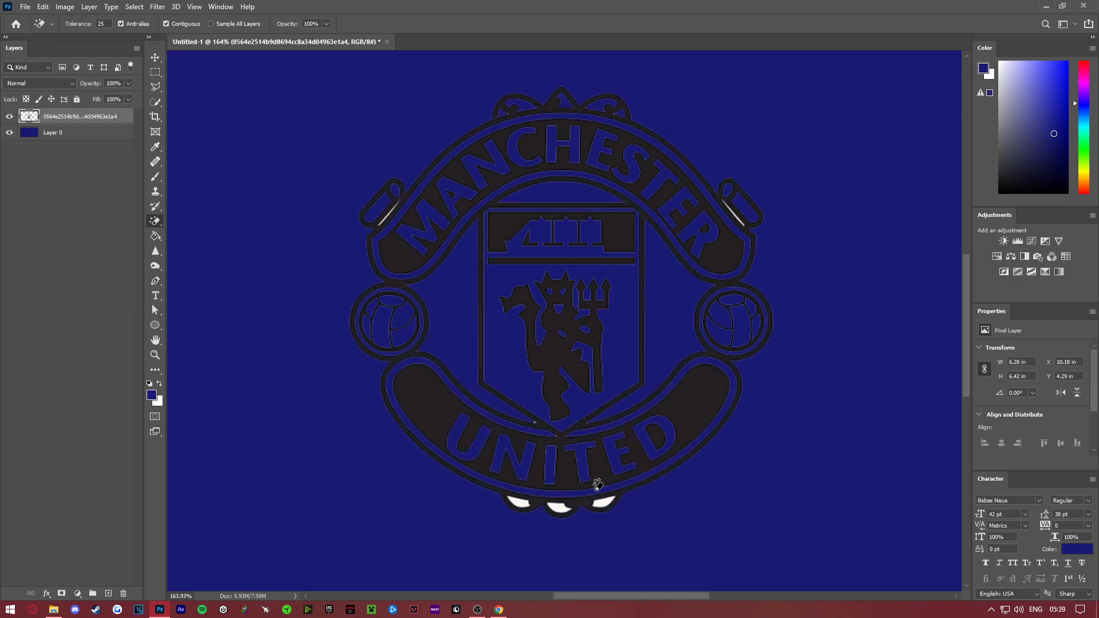
left_click(602, 502)
left_click(559, 506)
left_click(519, 502)
- Outline the thin white line beside the left scroll end with the Polygonal Lasso
left_click(158, 356)
left_click_drag(379, 179, 485, 252)
scroll(403, 315, "down", 2)
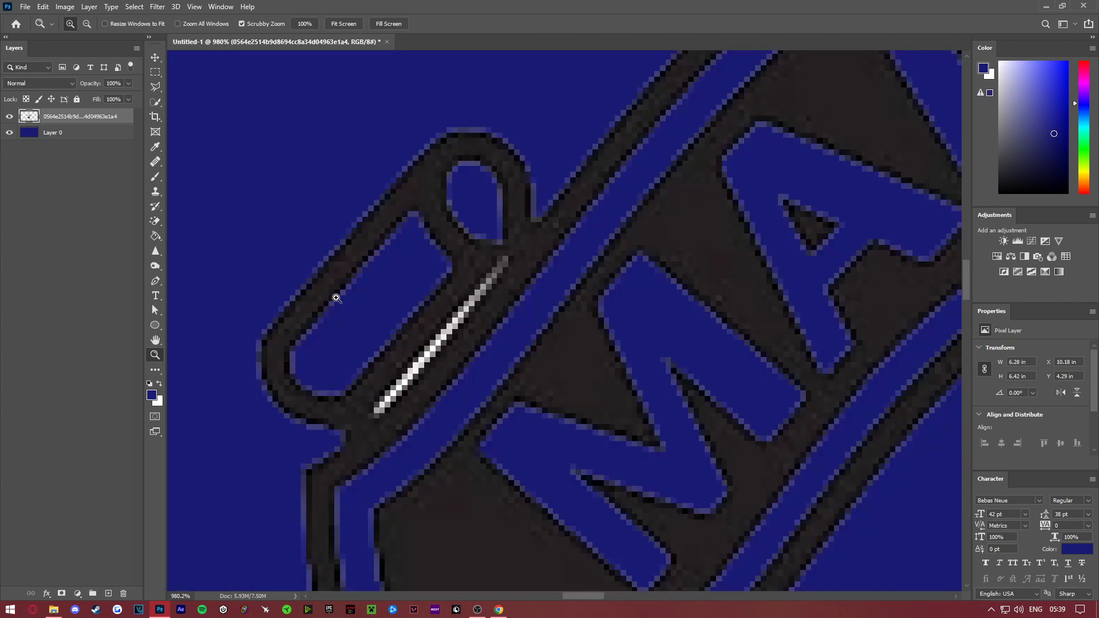
left_click(156, 88)
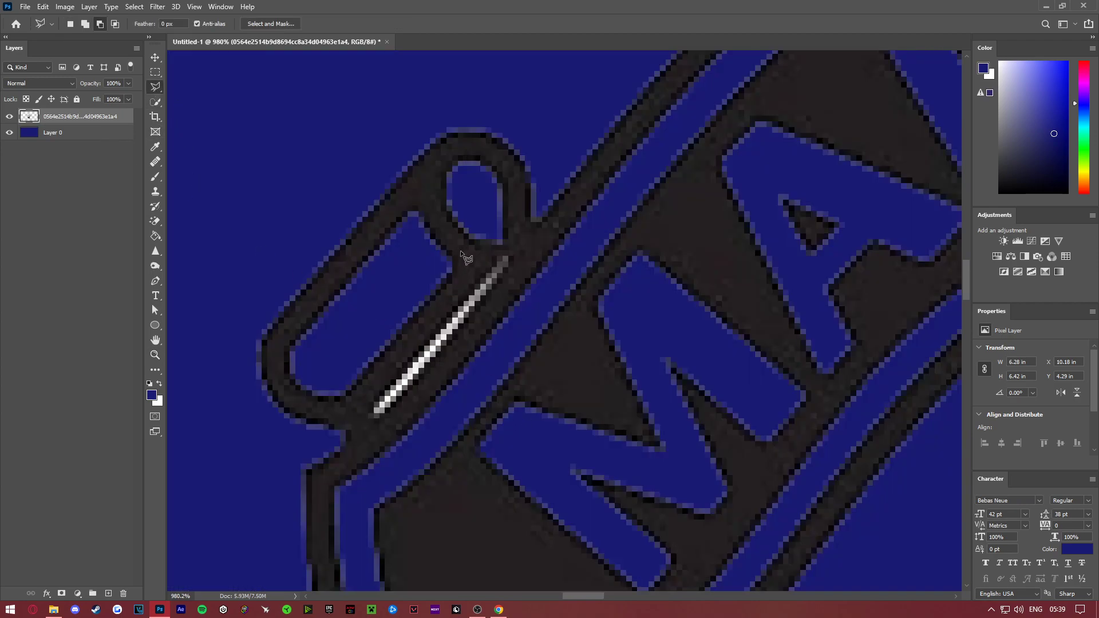
right_click(158, 89)
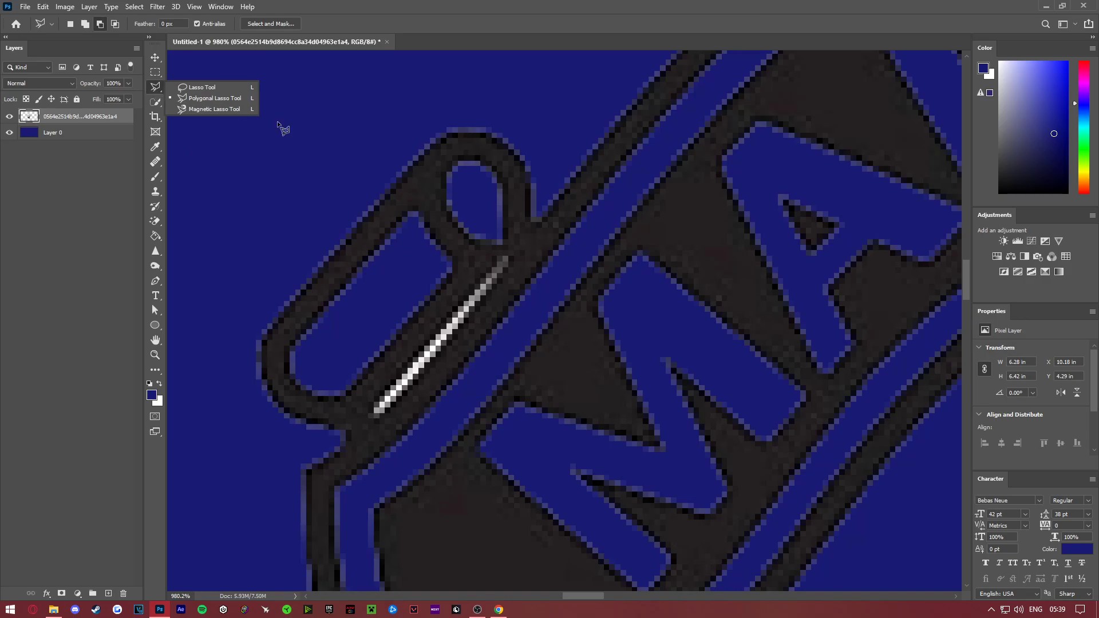
left_click(236, 99)
left_click(503, 254)
left_click(379, 394)
left_click(373, 410)
left_click(378, 417)
left_click(504, 254)
- Add the matching thin white line beside the right scroll end to the Polygonal Lasso selection
mouse_move(574, 596)
left_mouse_down()
mouse_move(668, 587)
mouse_move(679, 573)
left_mouse_up()
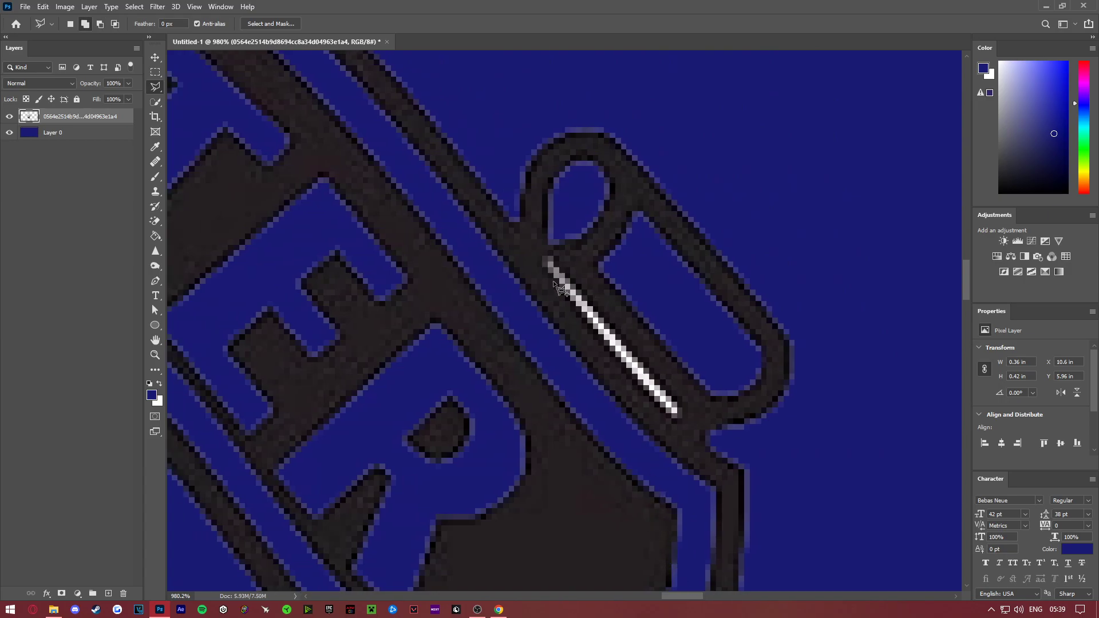
left_click(542, 257)
left_click(680, 421)
double_click(588, 296)
- Delete the two selected thin white lines, clear the selection and bring the whole crest back into view
left_click(154, 355)
right_click(319, 354)
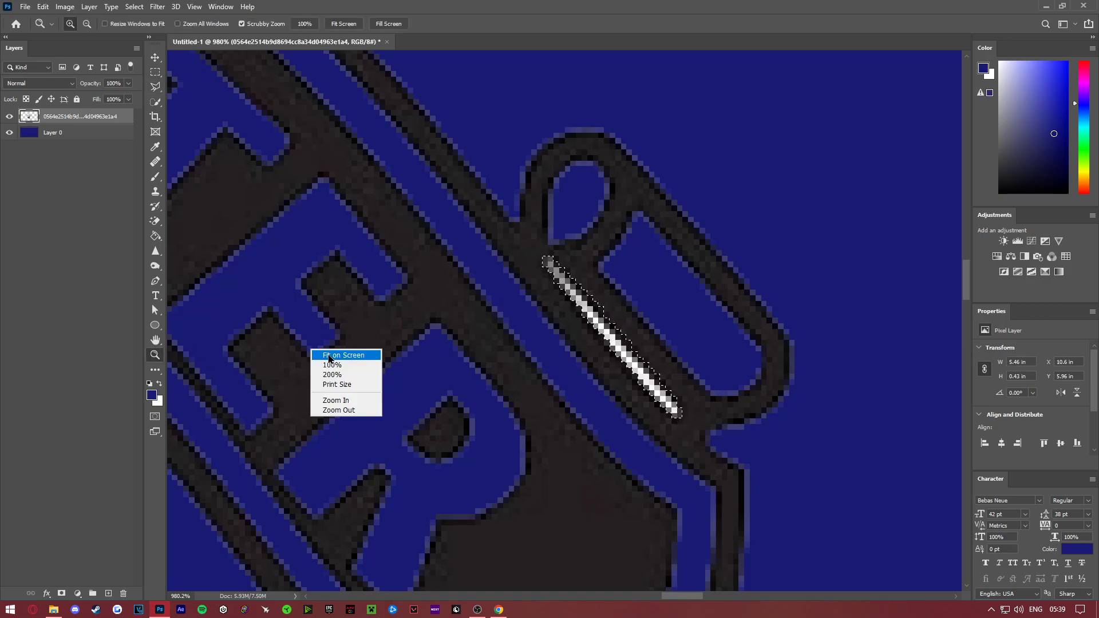
left_click(388, 356)
left_click_drag(491, 267, 540, 295)
left_click_drag(469, 320, 494, 339)
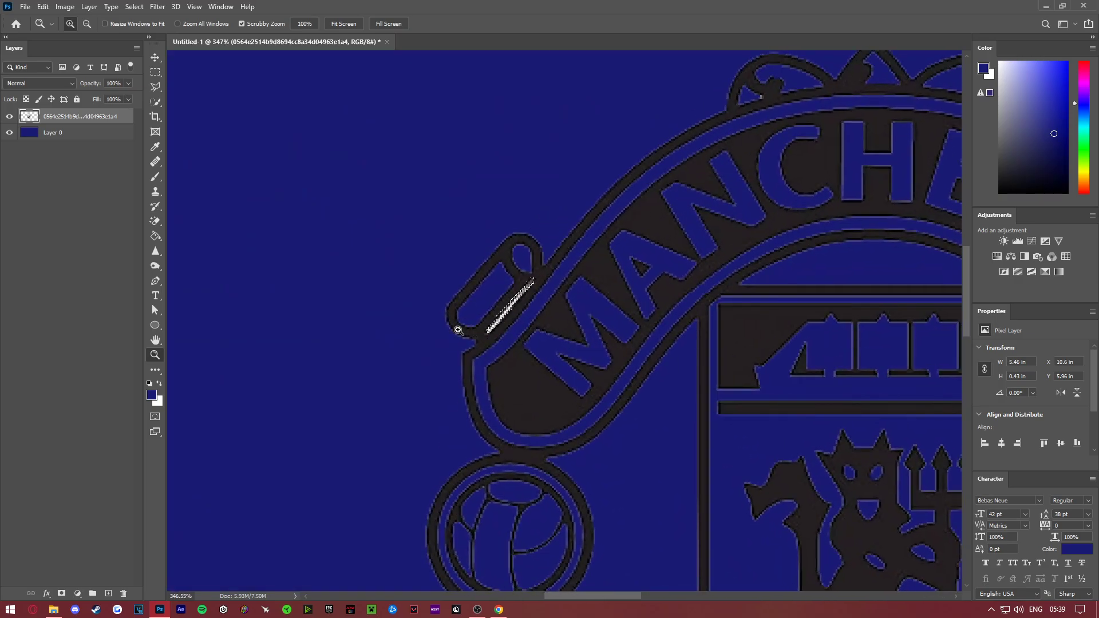
key("ctrl+d")
right_click(620, 309)
left_click(633, 316)
left_click_drag(599, 316, 492, 279)
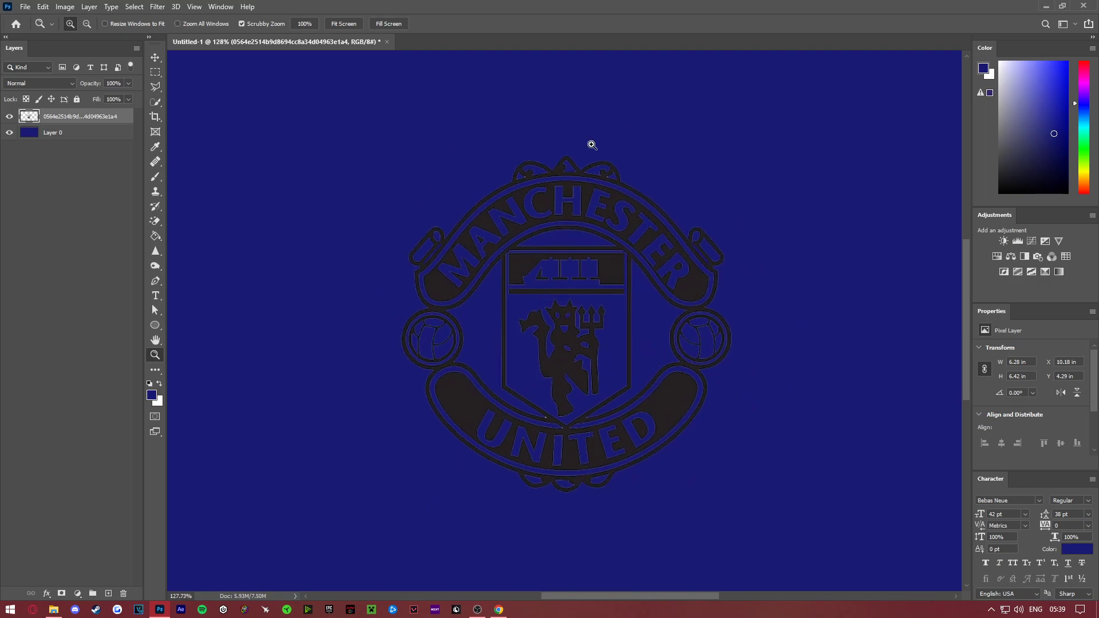
- Add a Color Overlay to the crest layer and set its colour to blue 3e41d2
double_click(125, 116)
left_click(670, 241)
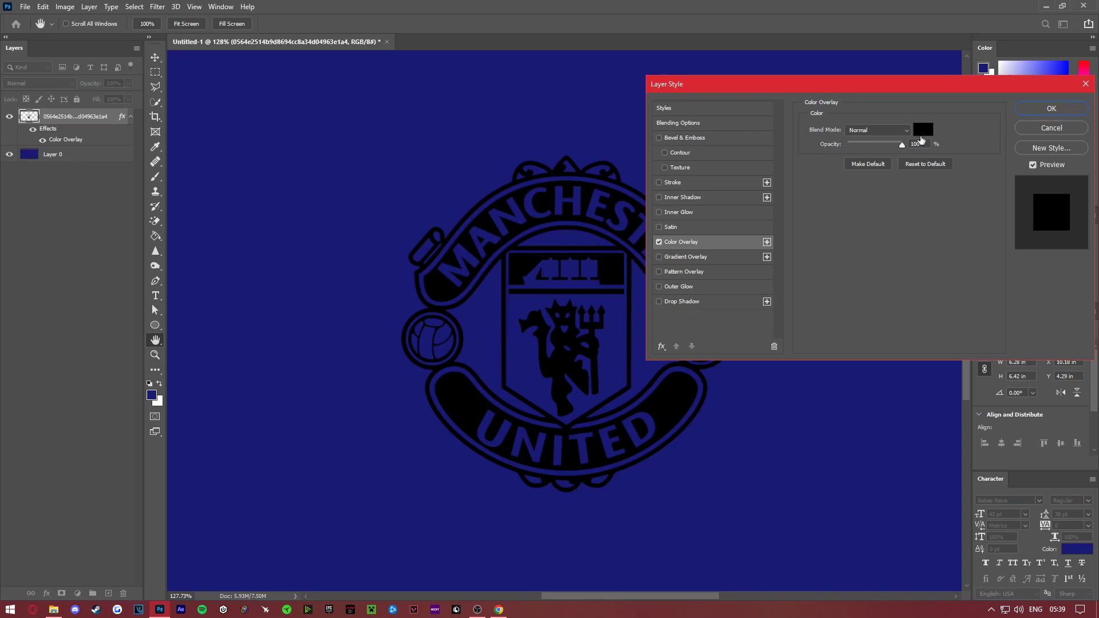
left_click(923, 129)
left_click(833, 395)
mouse_move(844, 451)
left_mouse_down()
mouse_move(844, 491)
mouse_move(849, 395)
mouse_move(848, 469)
mouse_move(849, 455)
mouse_move(798, 447)
mouse_move(795, 474)
mouse_move(792, 419)
left_mouse_up()
left_click(468, 173)
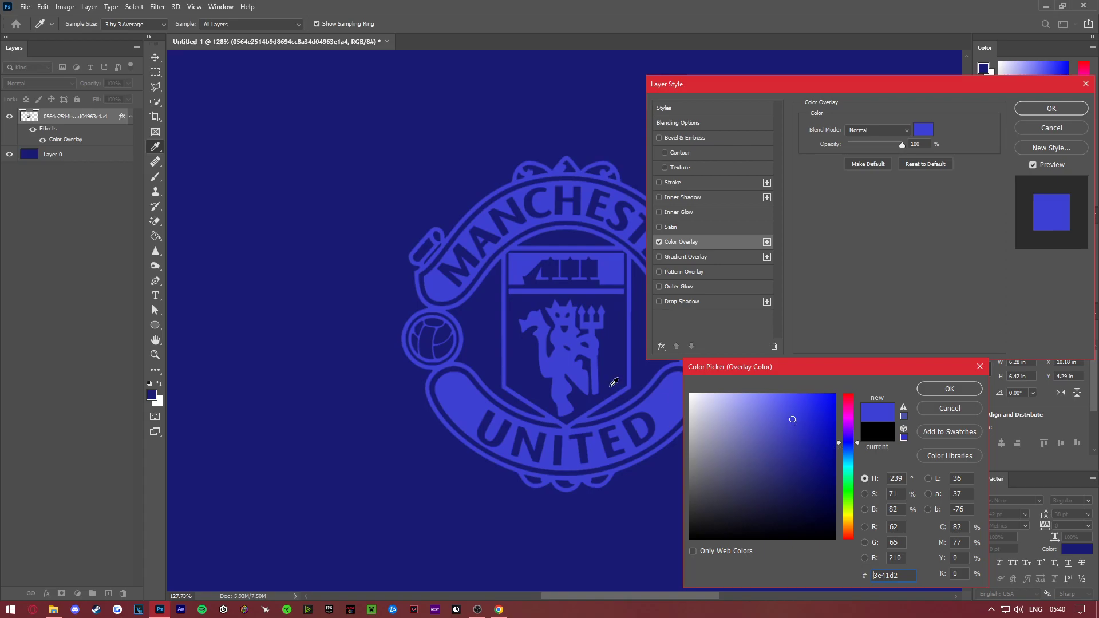
- Try red d23e3e, light blue 3e95d2, green 80d23e and orange d2793e as the crest's overlay colour
left_click_drag(849, 442, 852, 384)
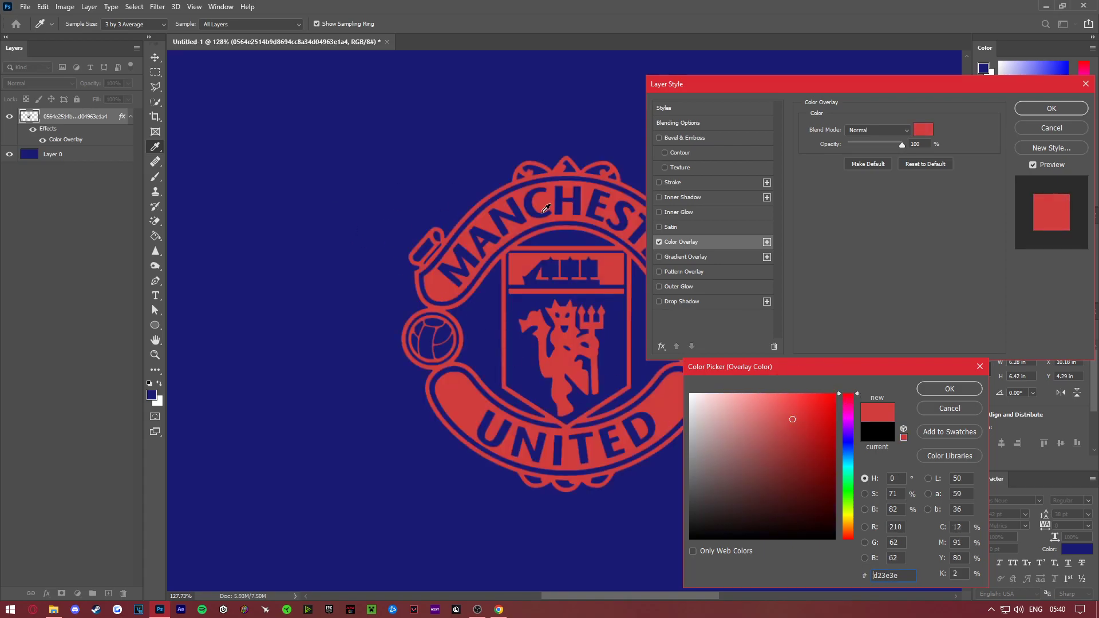
left_click(845, 456)
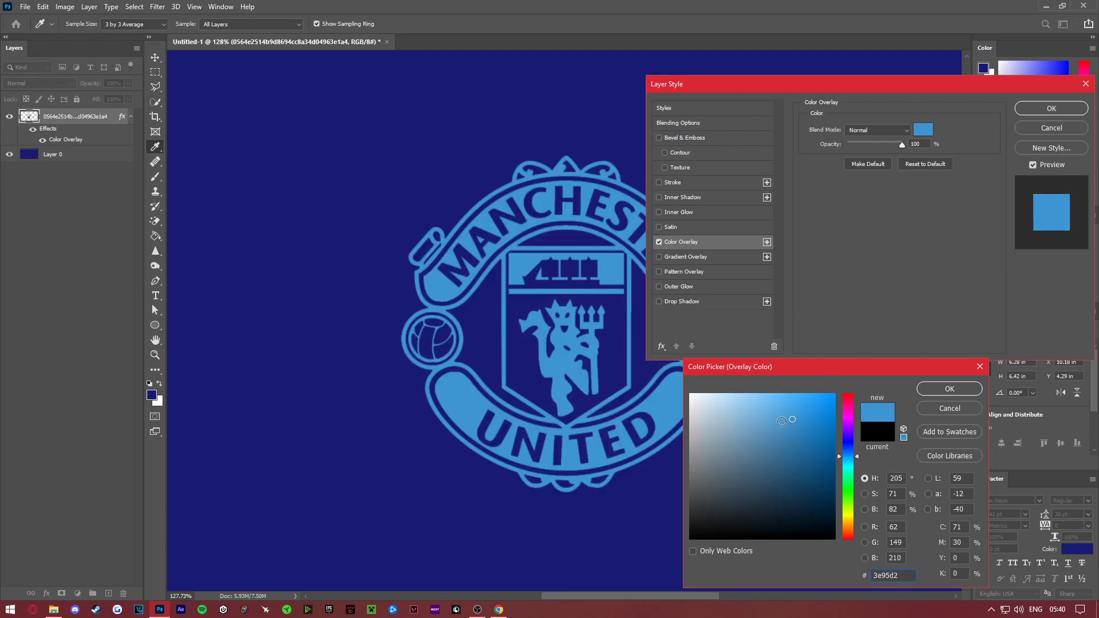
left_click(845, 502)
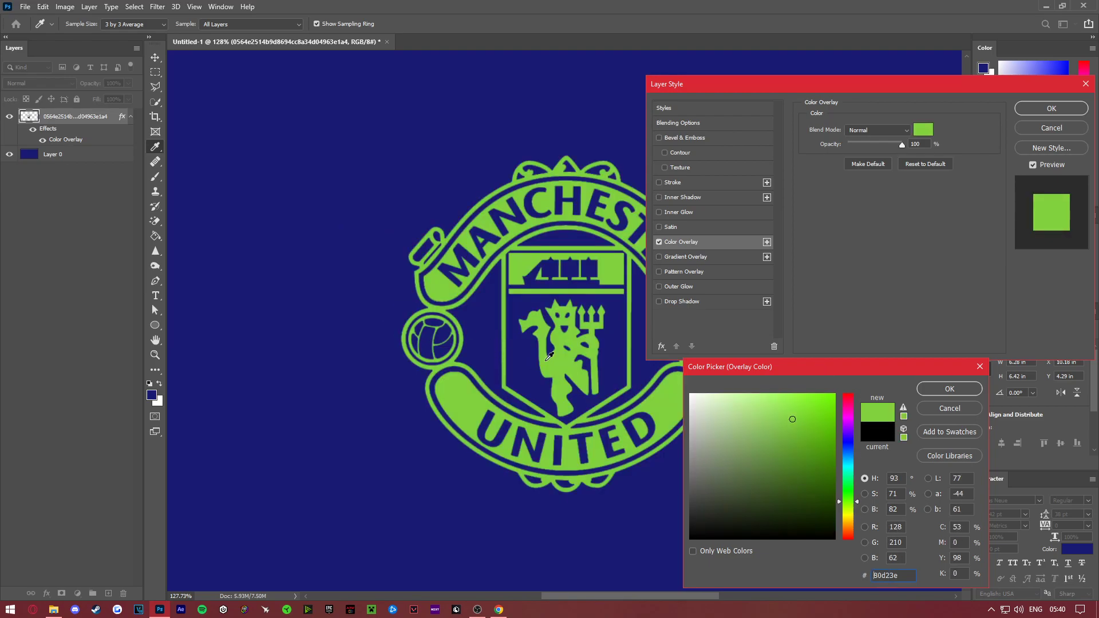
left_click(851, 531)
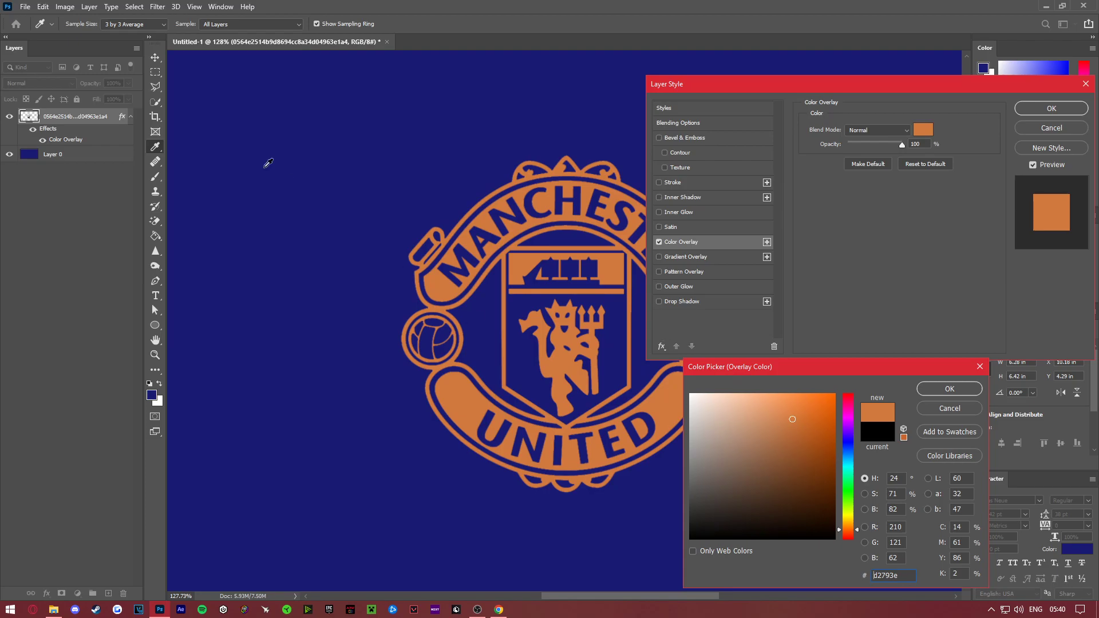
- Sample the canvas background's dark blue, choose a lighter shade of it for the overlay and apply the Color Overlay
left_click(287, 180)
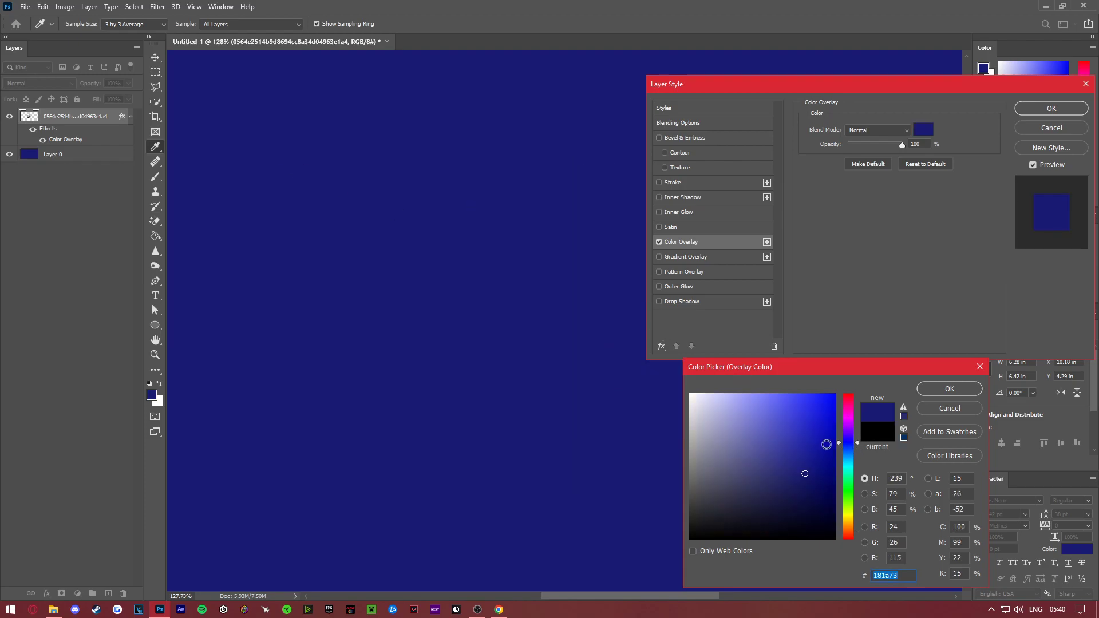
left_click(785, 444)
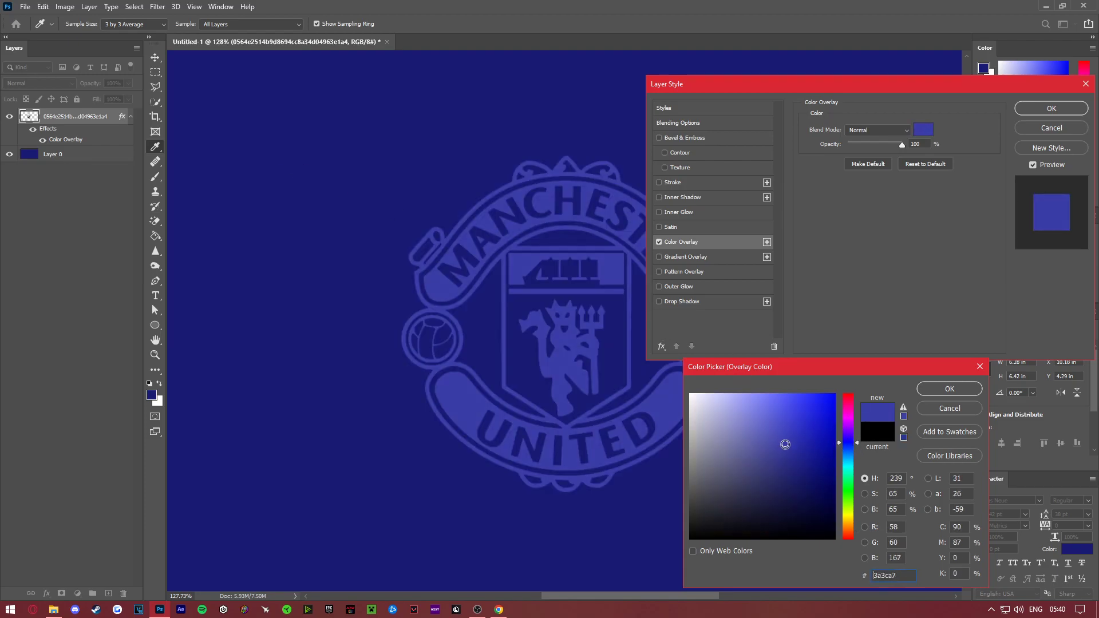
left_click(781, 428)
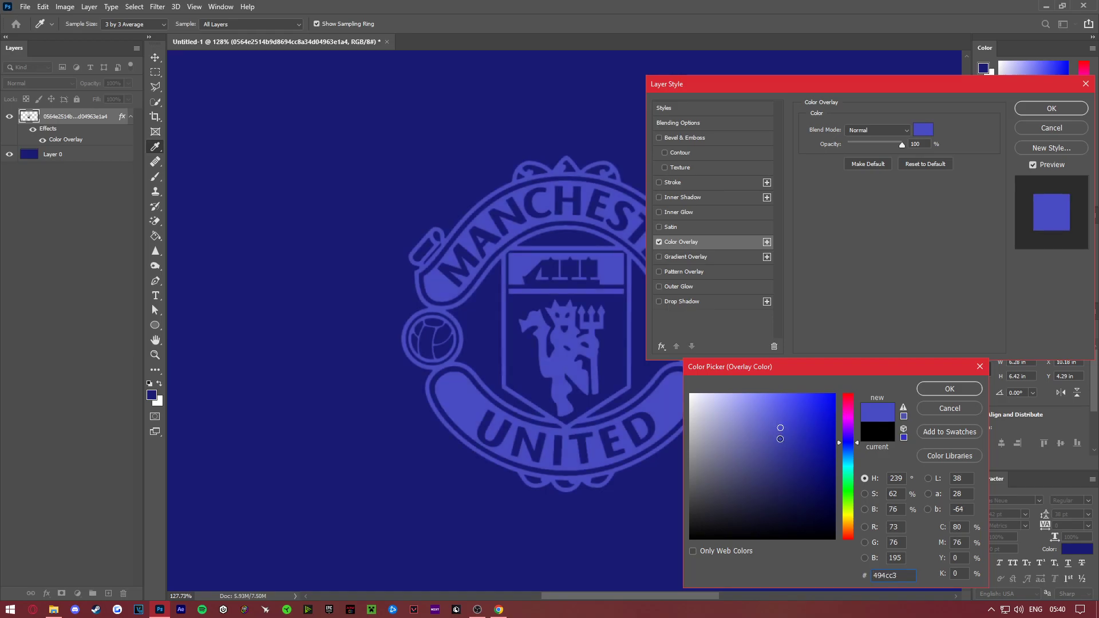
left_click(921, 388)
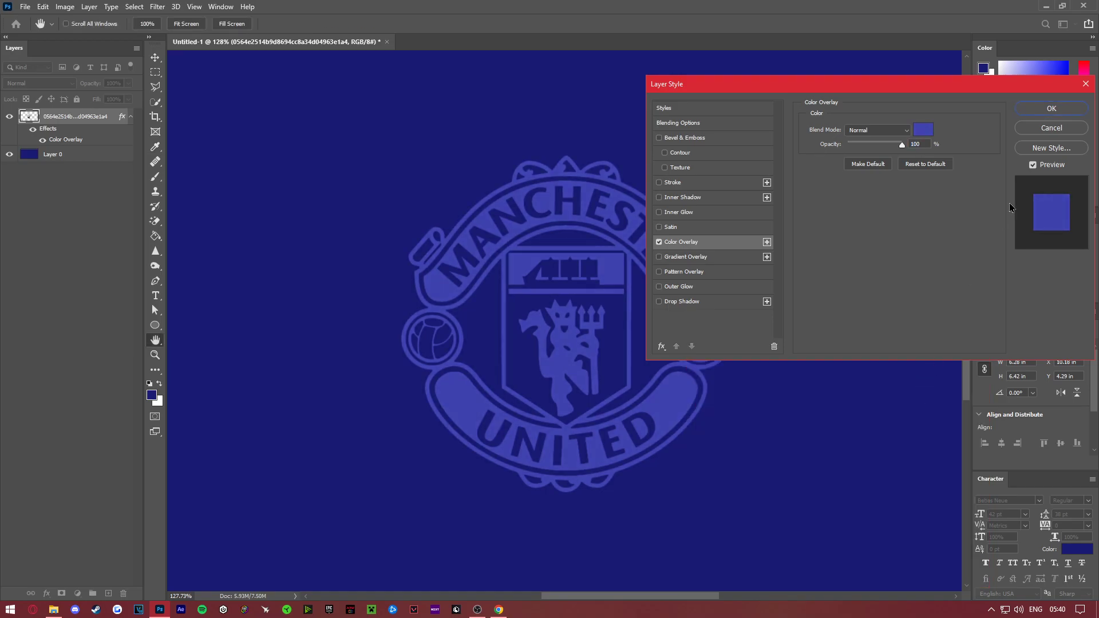
left_click(1056, 109)
right_click(551, 323)
left_click(629, 334)
left_click(611, 324)
left_click(615, 330)
left_click(622, 338)
right_click(623, 343)
left_click(629, 349)
scroll(597, 336, "down", 5)
scroll(573, 322, "up", 2)
right_click(564, 317)
left_click(578, 330)
scroll(530, 321, "down", 3)
scroll(549, 310, "up", 1)
right_click(549, 311)
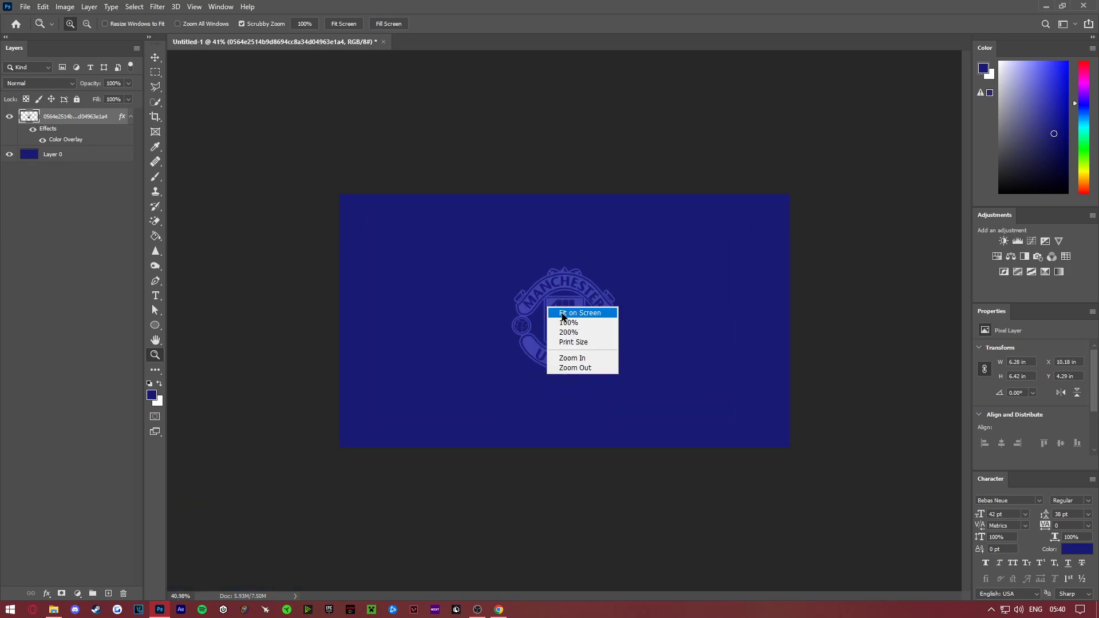
left_click(578, 315)
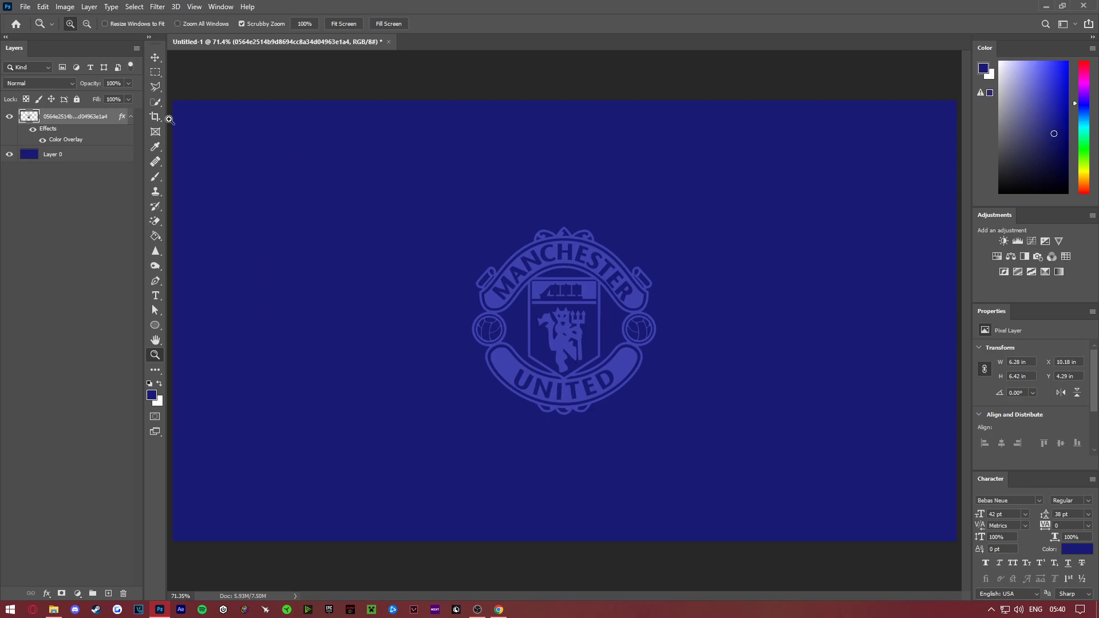
left_click_drag(600, 316, 543, 295)
right_click(528, 308)
left_click(554, 314)
mouse_move(611, 326)
left_mouse_down()
mouse_move(513, 287)
mouse_move(655, 363)
mouse_move(618, 346)
left_mouse_up()
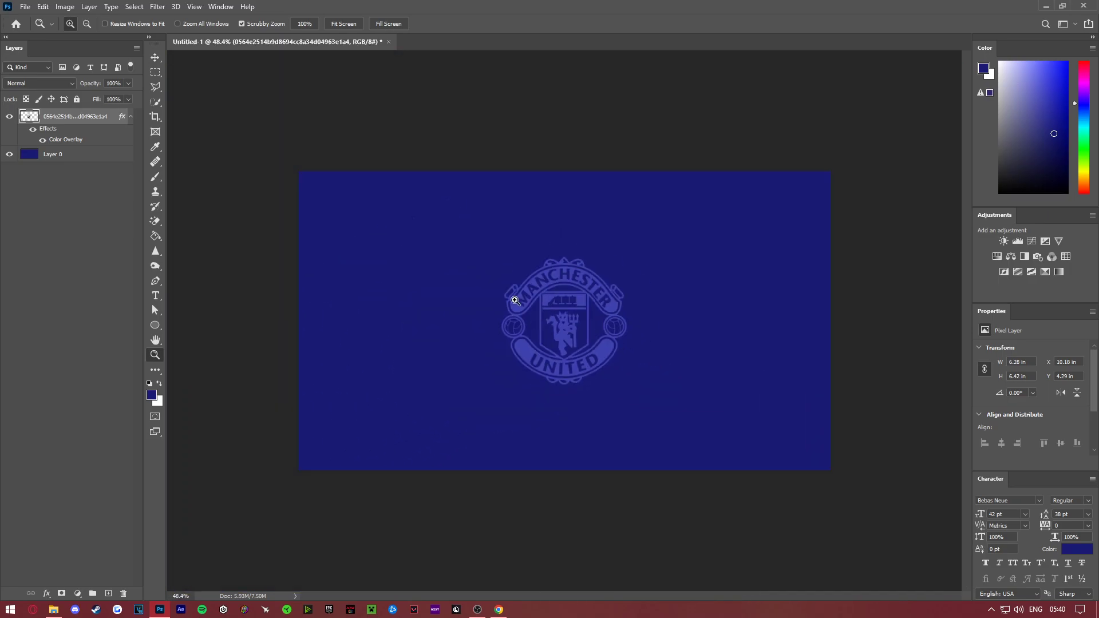
- Collapse the crest layer's effects list and convert the layer to a Smart Object
left_click(131, 117)
right_click(96, 116)
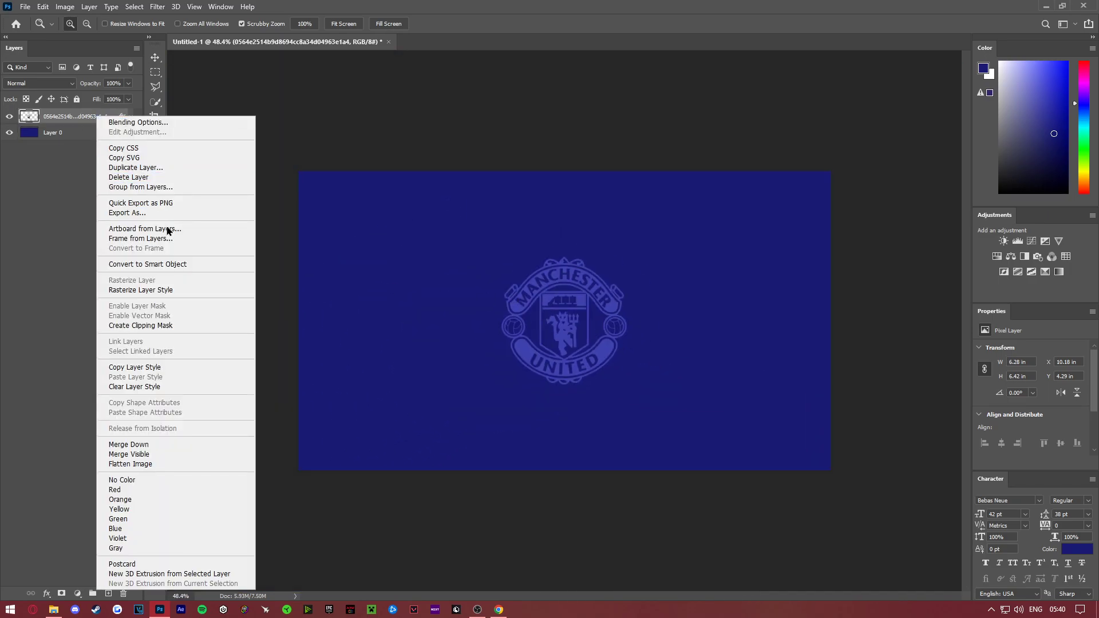
left_click(171, 263)
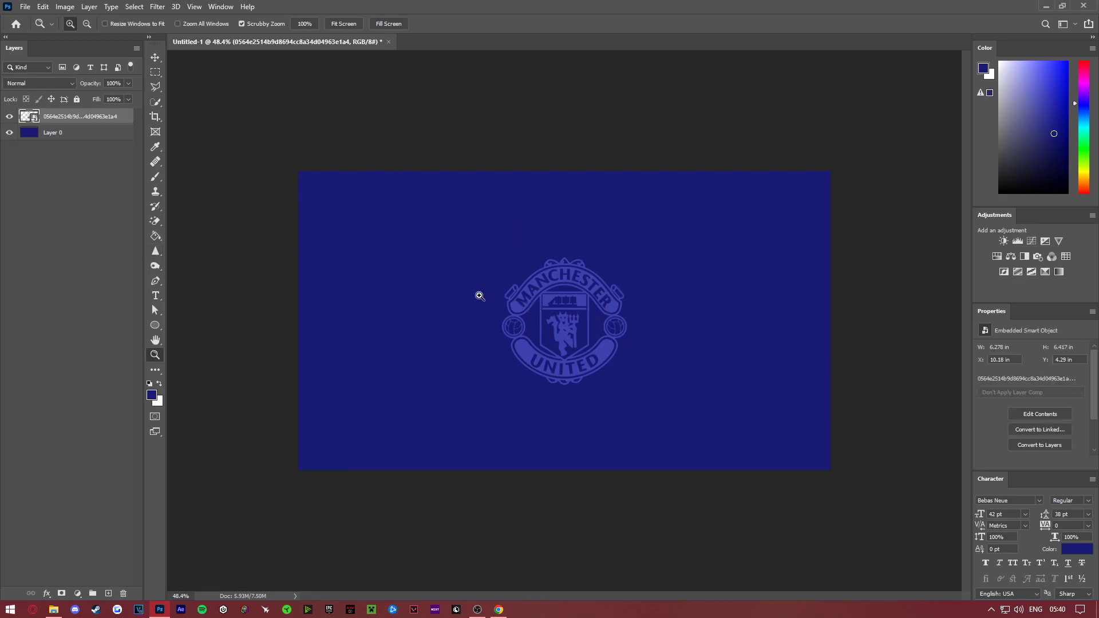
- Duplicate the crest Smart Object and move the copy up and to the left of the original
right_click(99, 113)
left_click(137, 146)
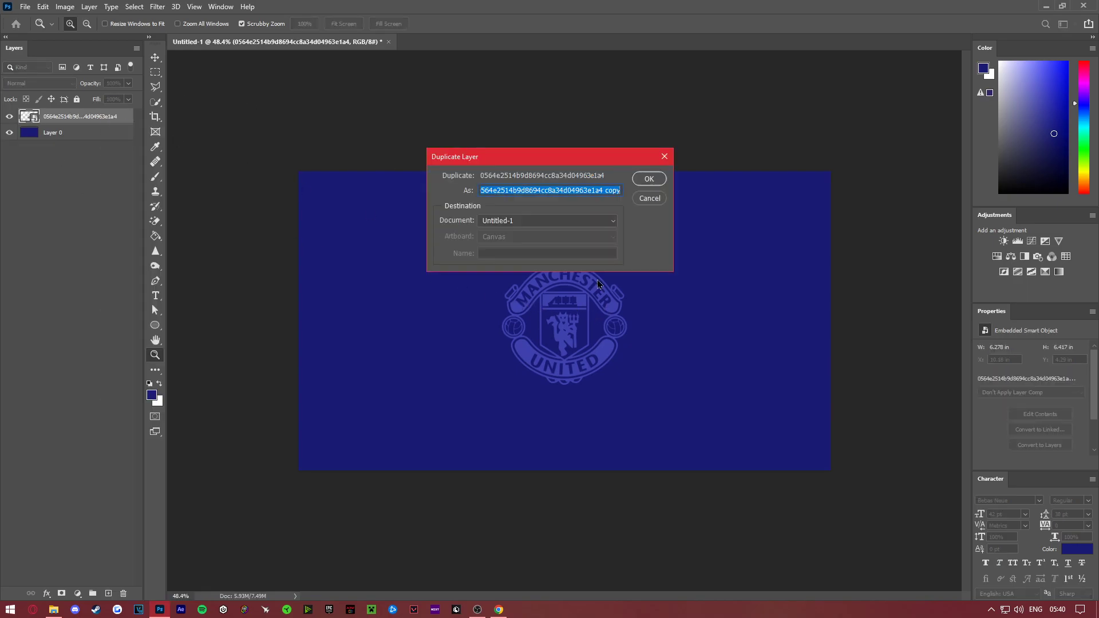
left_click(648, 179)
left_click(155, 57)
left_click_drag(543, 276, 444, 251)
key("ctrl+z")
left_click_drag(525, 280, 408, 220)
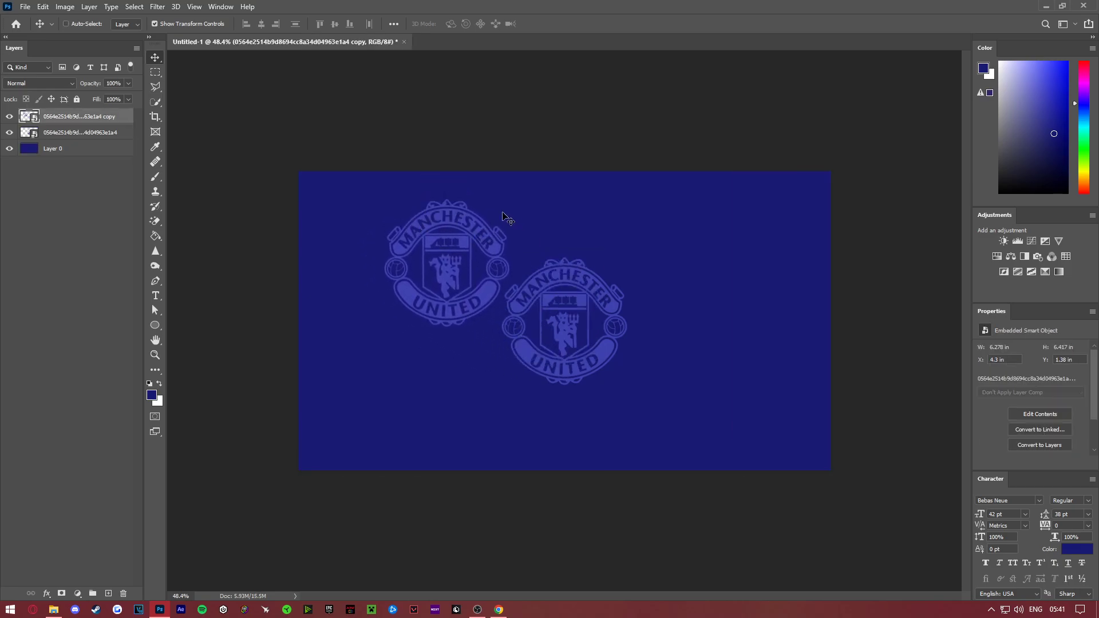
- Try scaling the duplicate crest to about 25% beside the original with guides shown, and delete the copy
key("ctrl+h")
left_click_drag(509, 200, 491, 317)
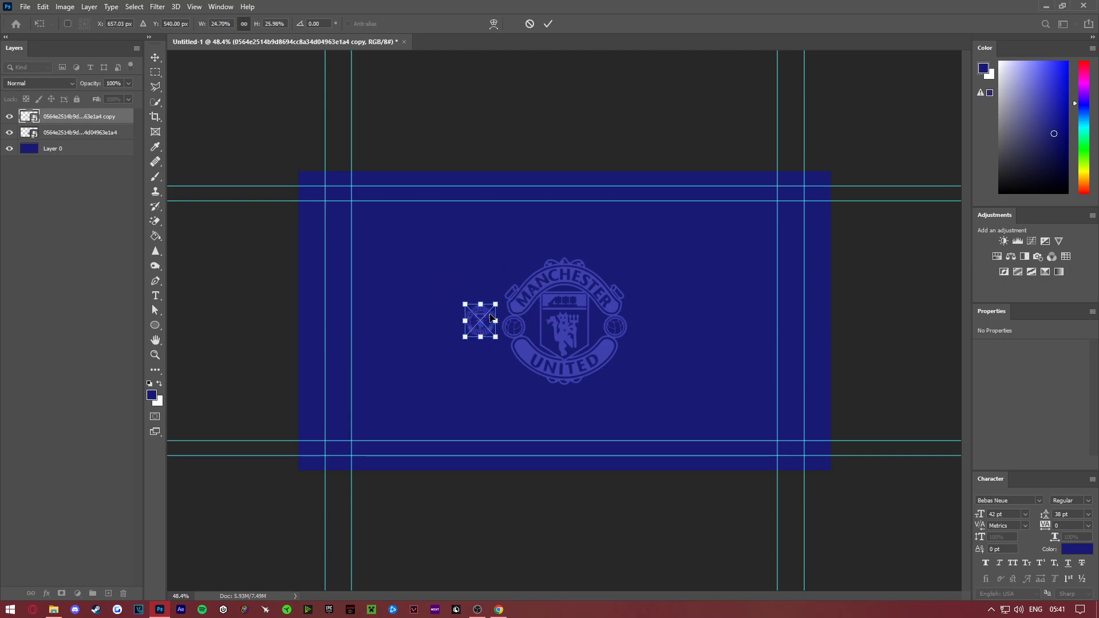
key("Return")
key("Delete")
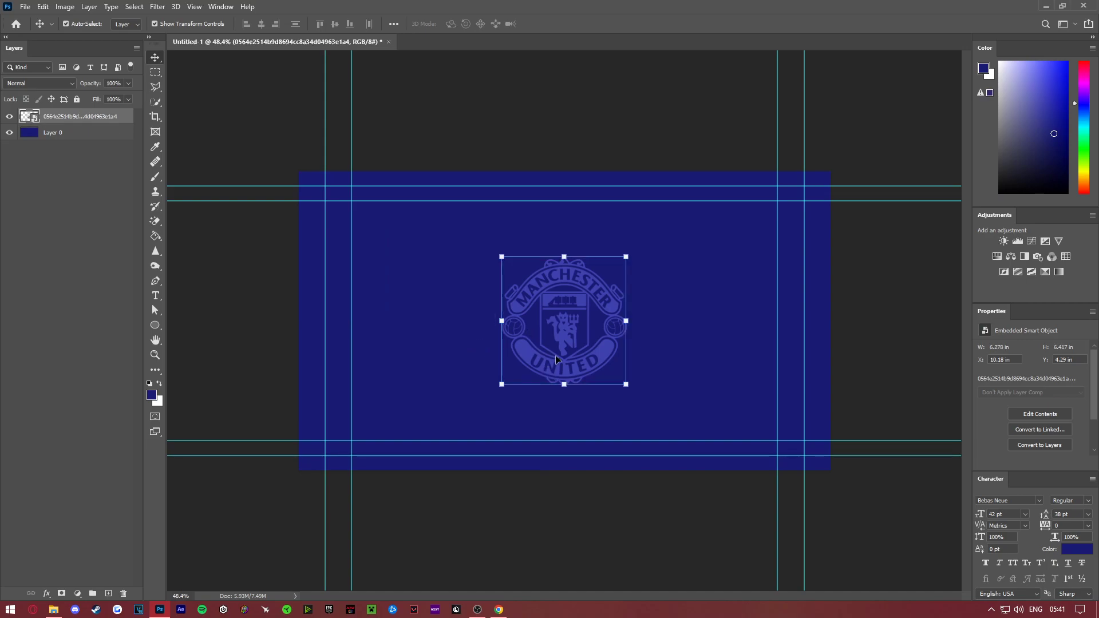
- Duplicate the crest Smart Object within the same document
left_click(156, 355)
left_click(621, 349)
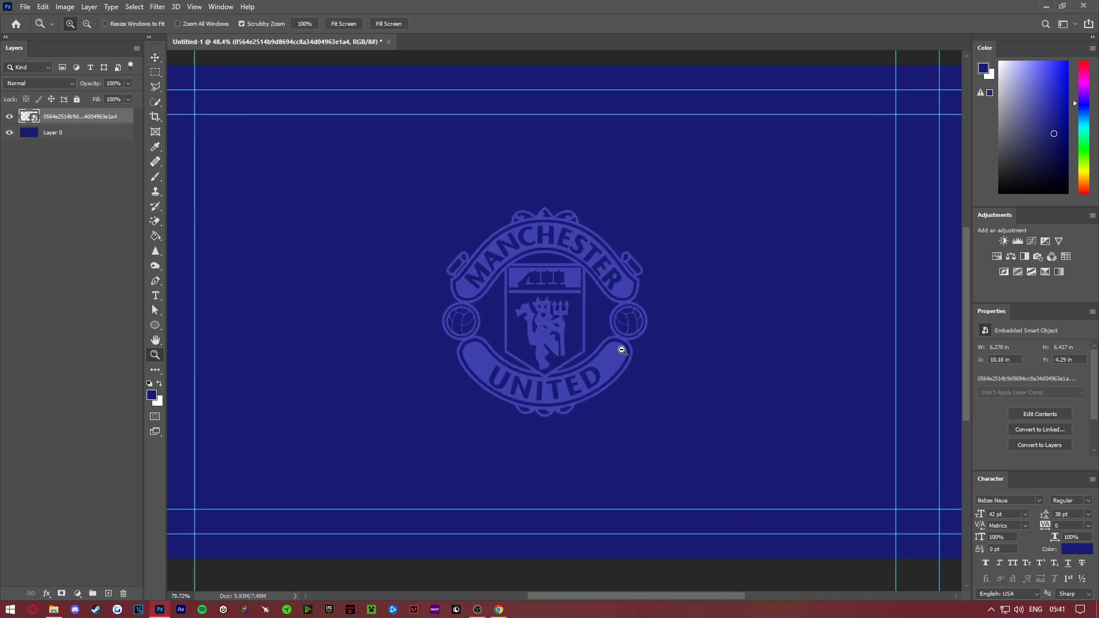
left_click(158, 60)
right_click(113, 116)
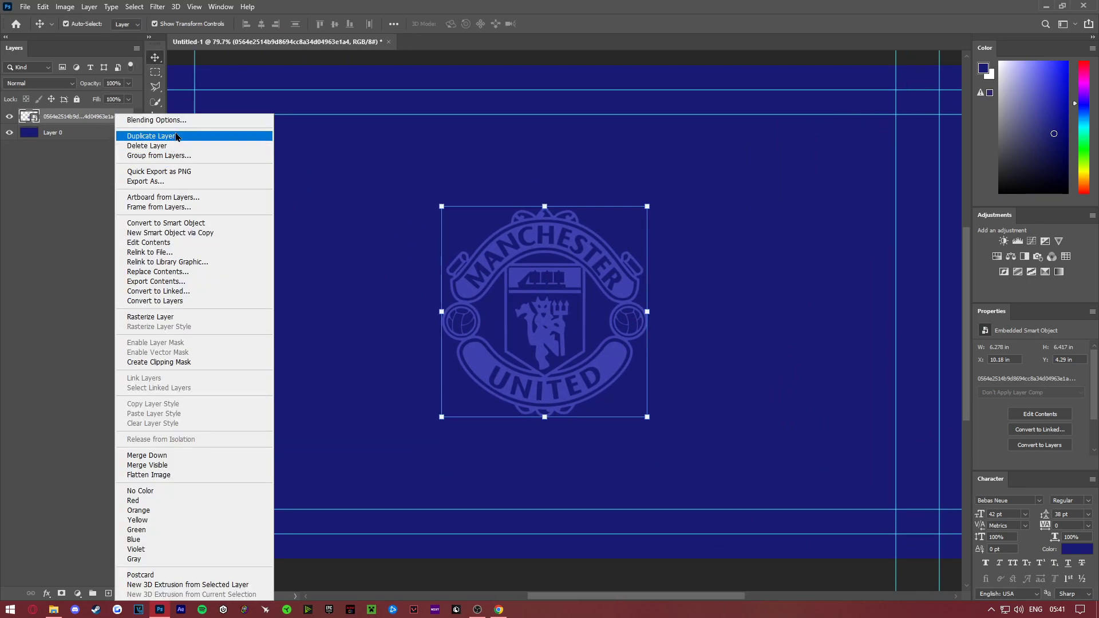
left_click(123, 135)
left_click(638, 182)
- Scale the duplicate crest to about 1.86 in wide and place it just left of the large crest, vertically centred
key("ctrl+t")
left_click_drag(541, 311, 378, 311)
left_click_drag(442, 206, 298, 354)
left_click_drag(275, 384, 425, 307)
key("Return")
- Duplicate the small crest and place the copy just right of the large crest, mirroring the left one's position
right_click(107, 116)
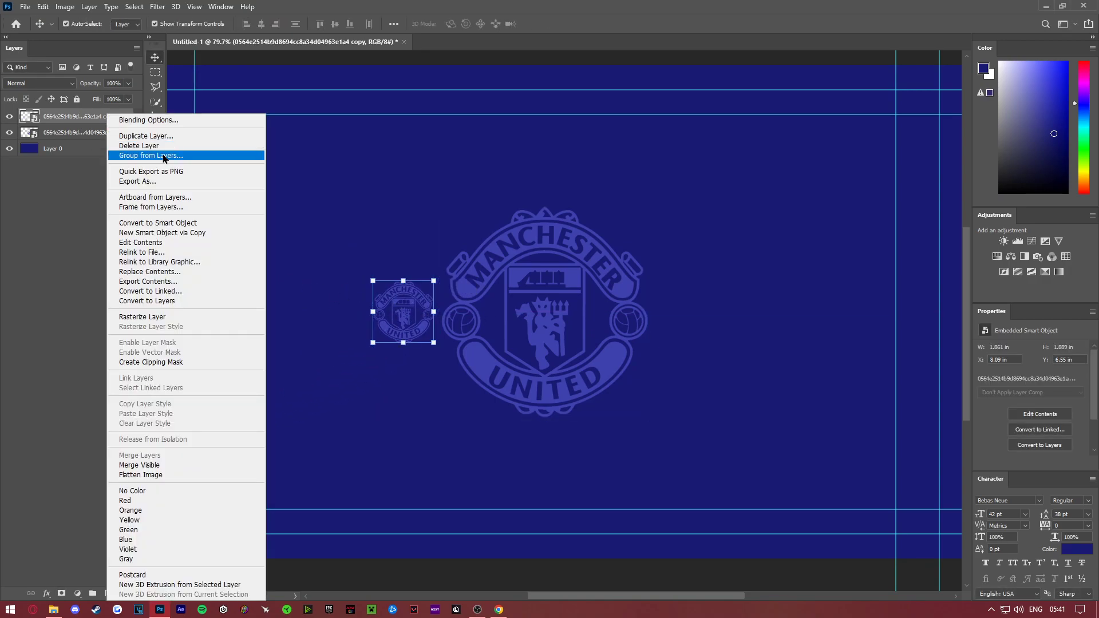
left_click(176, 135)
left_click(650, 179)
left_click_drag(403, 312, 704, 312)
- Check the visibility of the two small crest layers and put both into one group
left_click(155, 355)
right_click(572, 311)
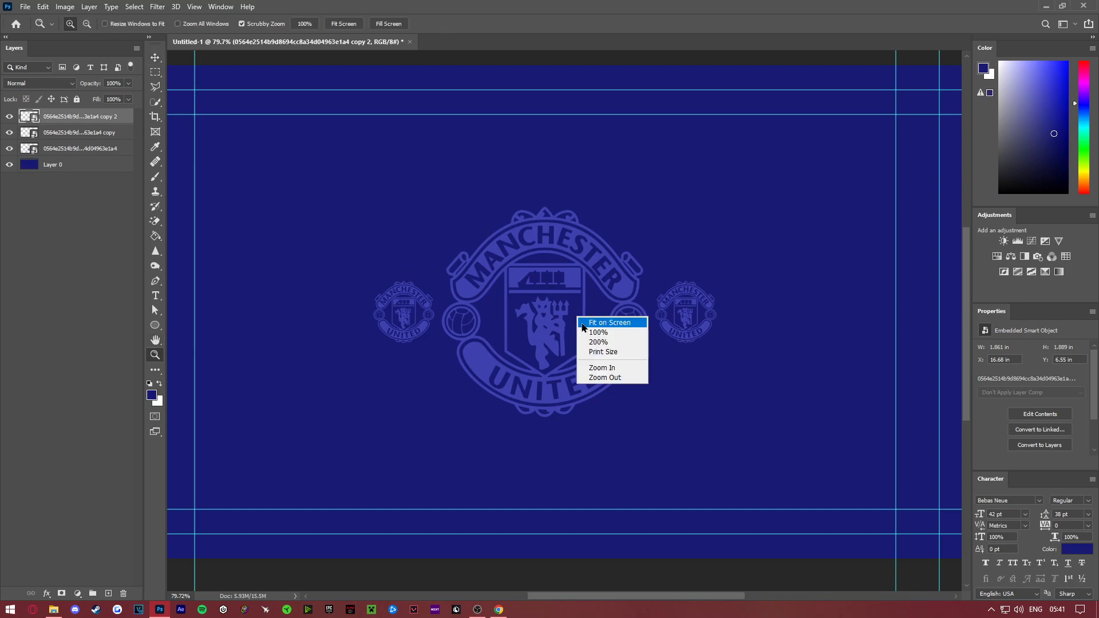
left_click(596, 321)
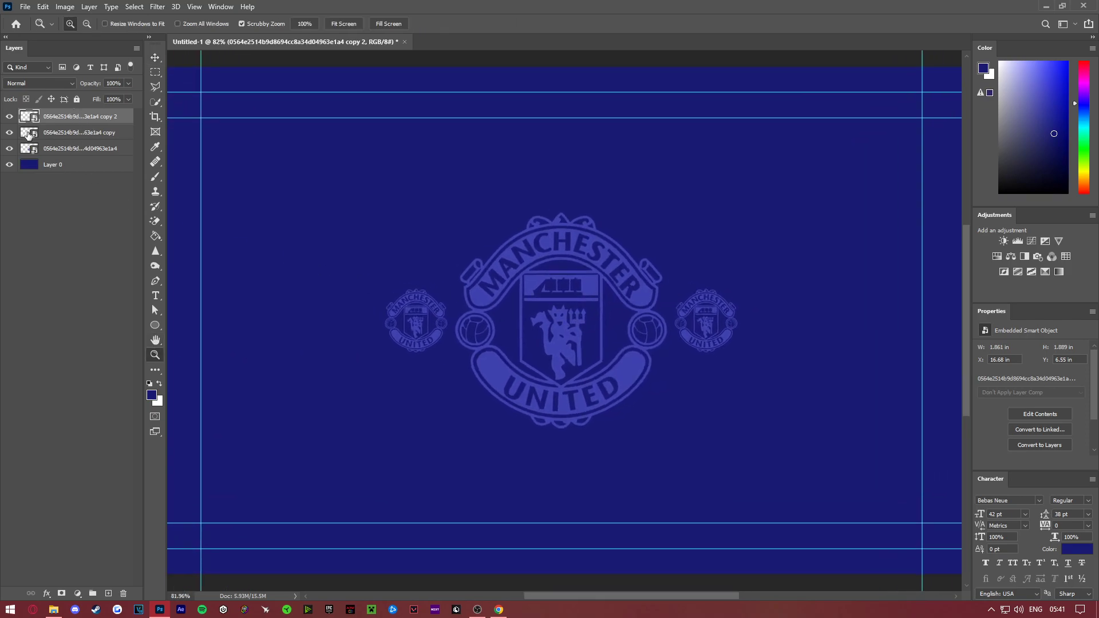
left_click_drag(11, 119, 11, 135)
left_click(10, 133)
left_click(117, 132, "shift")
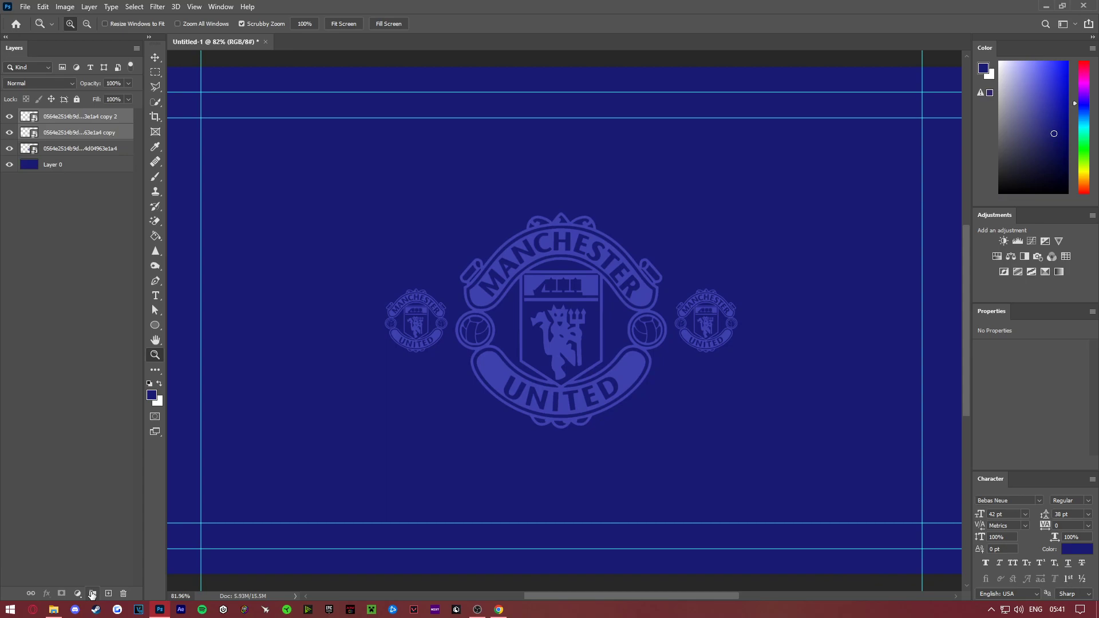
left_click(92, 593)
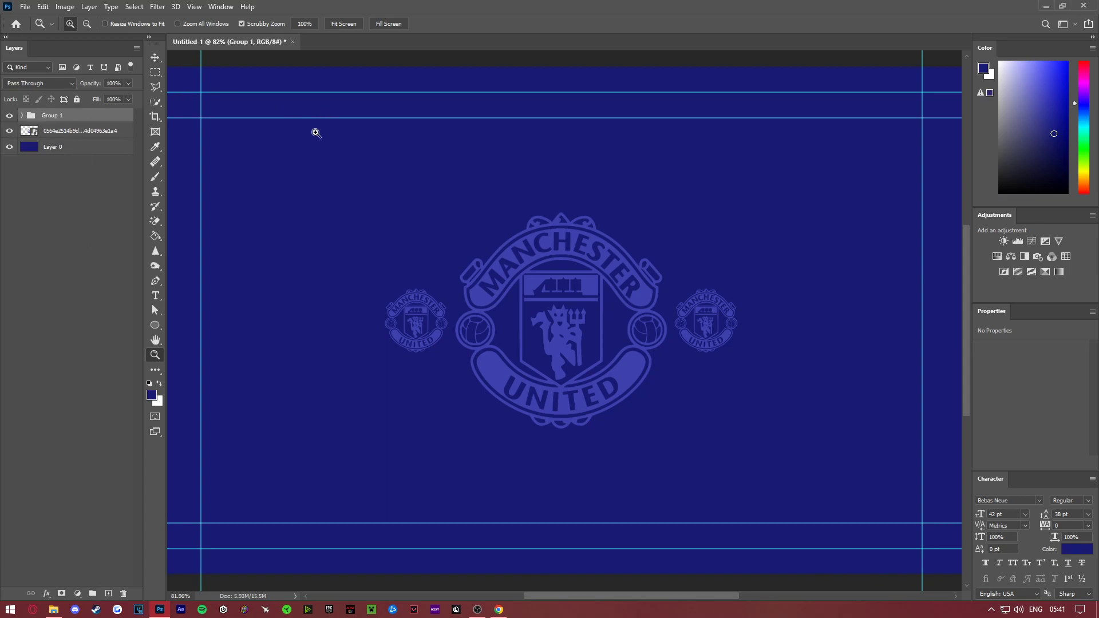
left_click(156, 58)
left_click_drag(554, 282, 560, 331)
key("Escape")
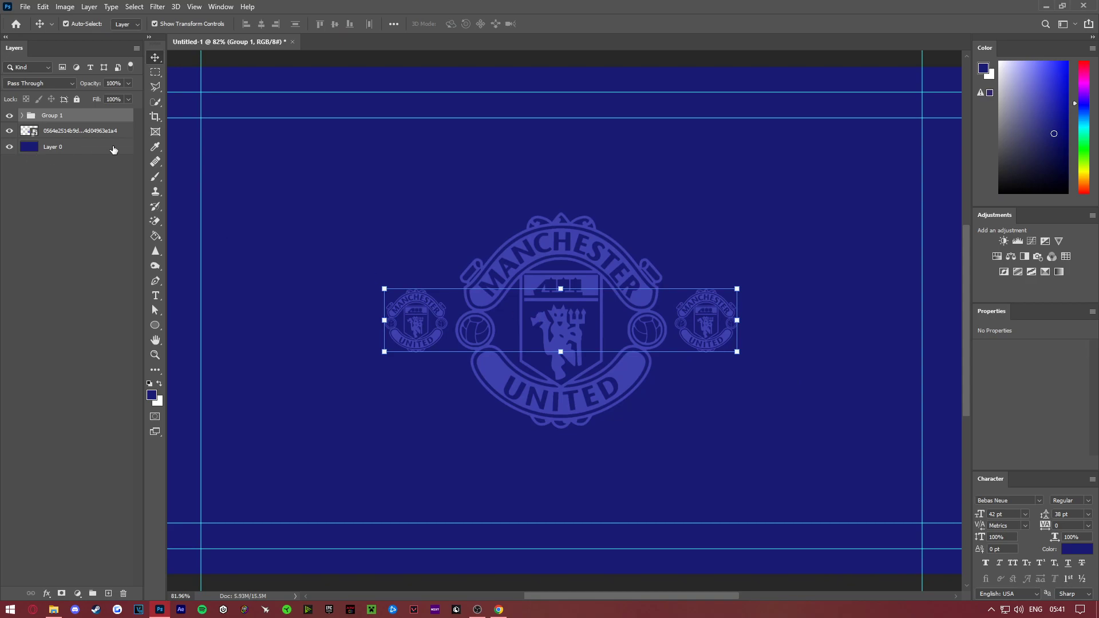
- Convert the group of two small crests to a Smart Object and hide the guides
right_click(100, 118)
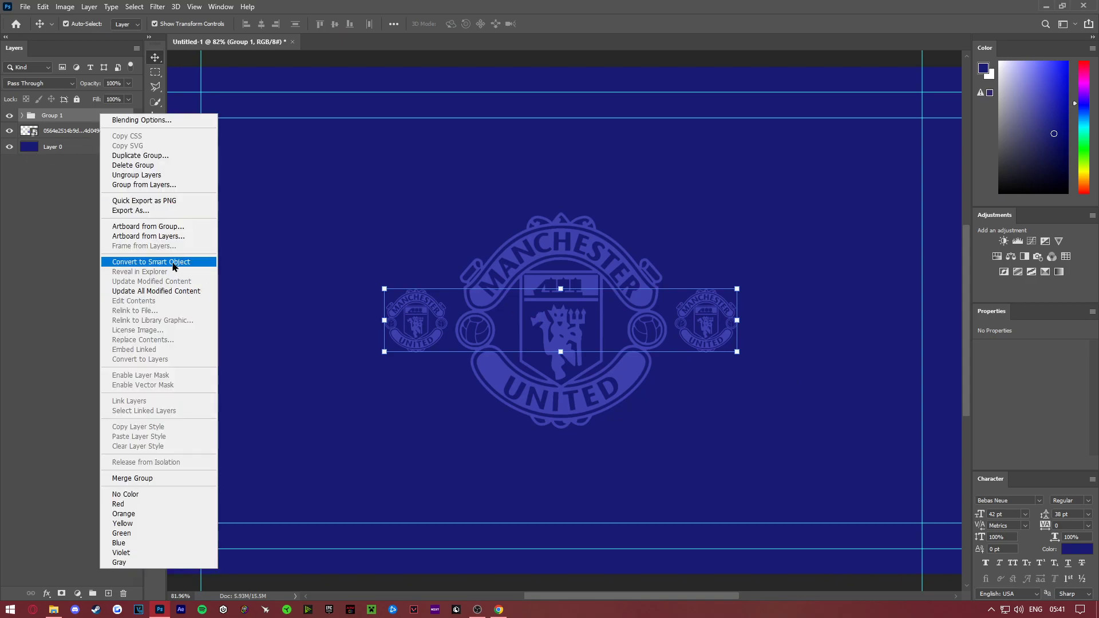
left_click(174, 265)
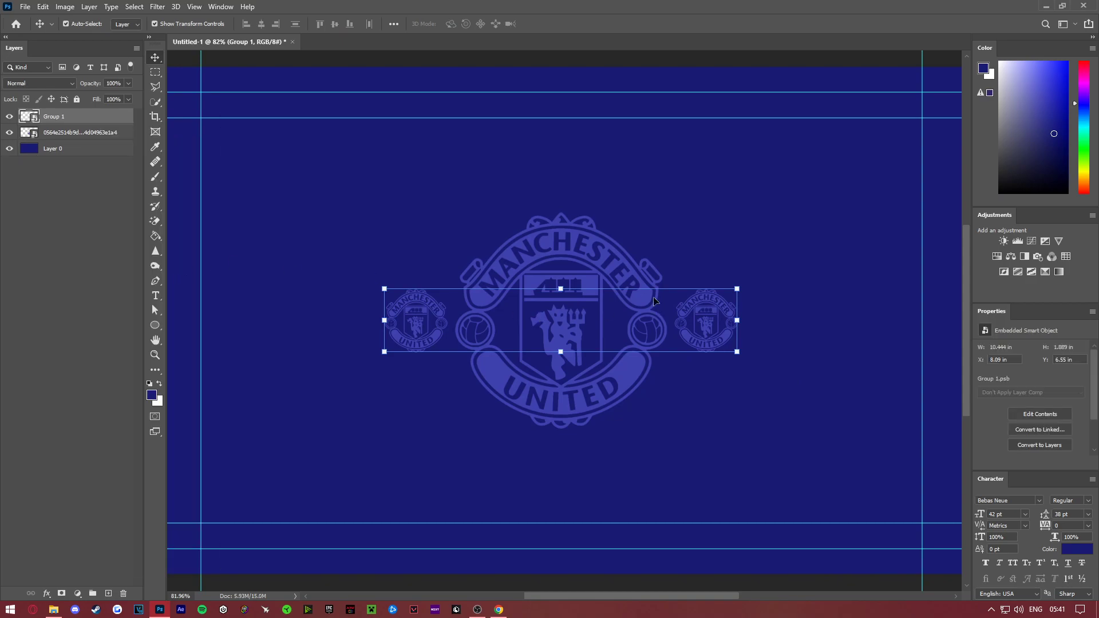
key("ctrl+h")
- Apply a light Gaussian Blur to the Smart Object holding the two small crests
left_click(155, 356)
left_click_drag(518, 308, 496, 310)
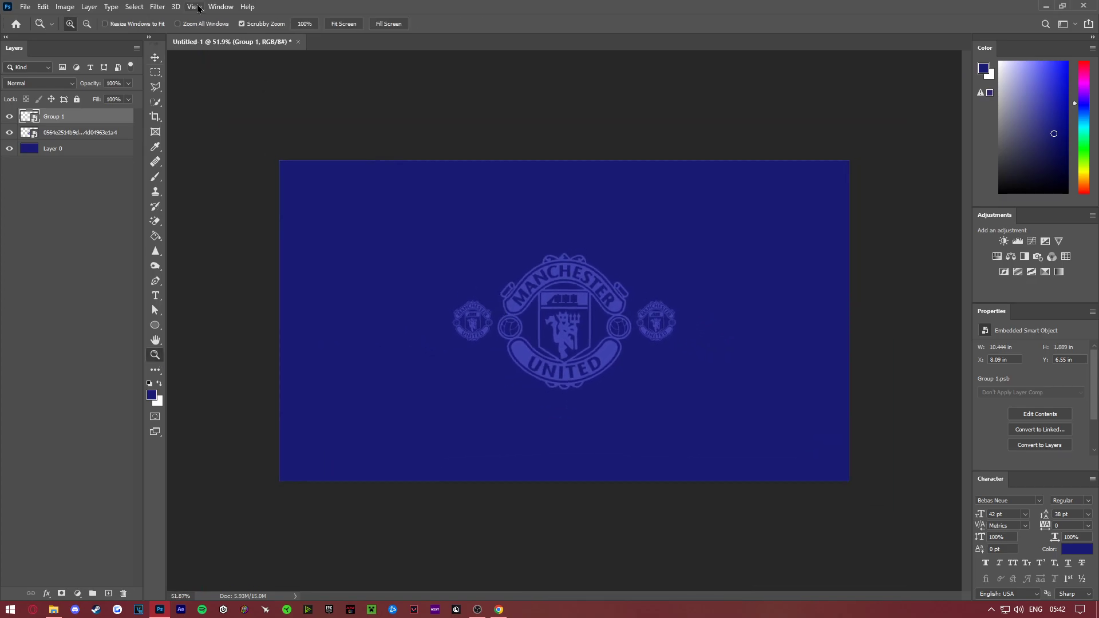
left_click(157, 6)
mouse_move(181, 140)
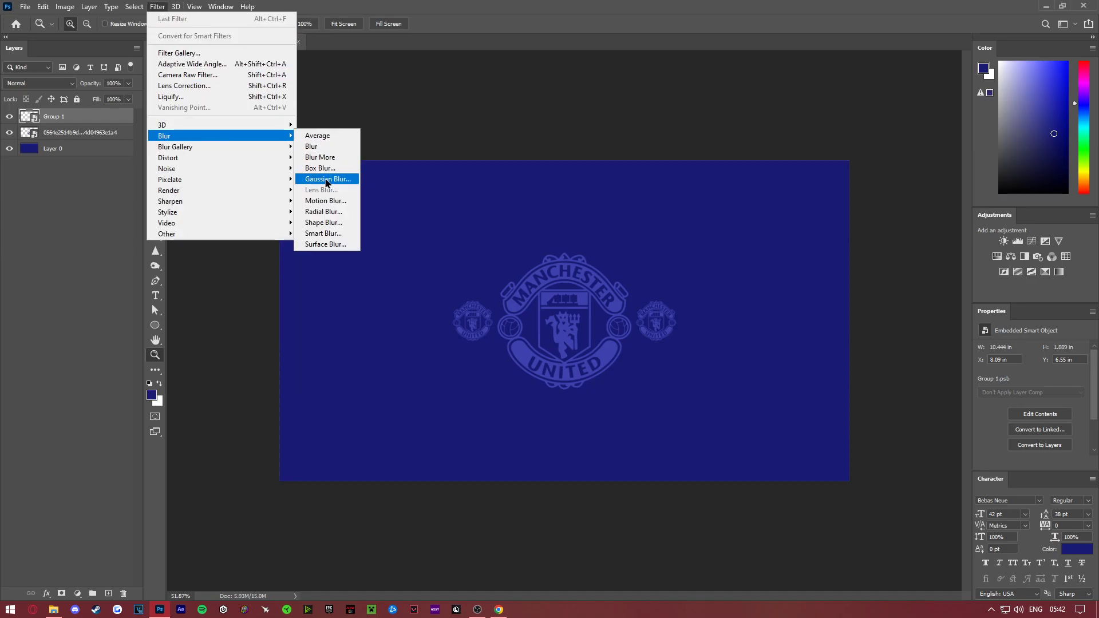
left_click(330, 180)
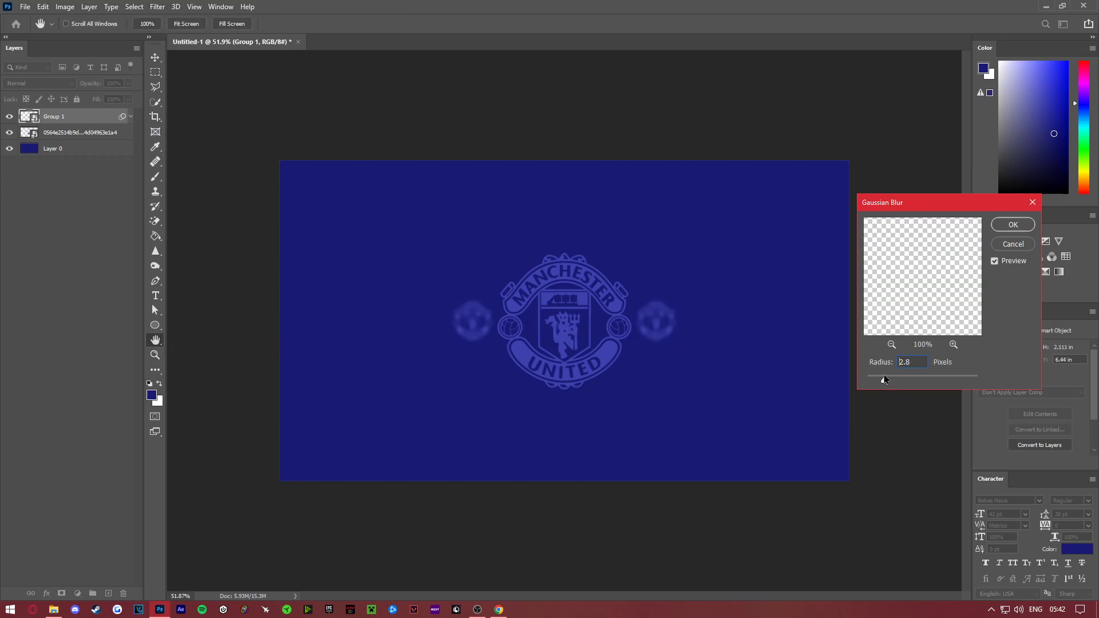
left_click_drag(880, 382, 819, 377)
left_click_drag(968, 385, 876, 382)
left_click(1012, 224)
- Look over the blurred side crests and select the dark blue background layer
key("z")
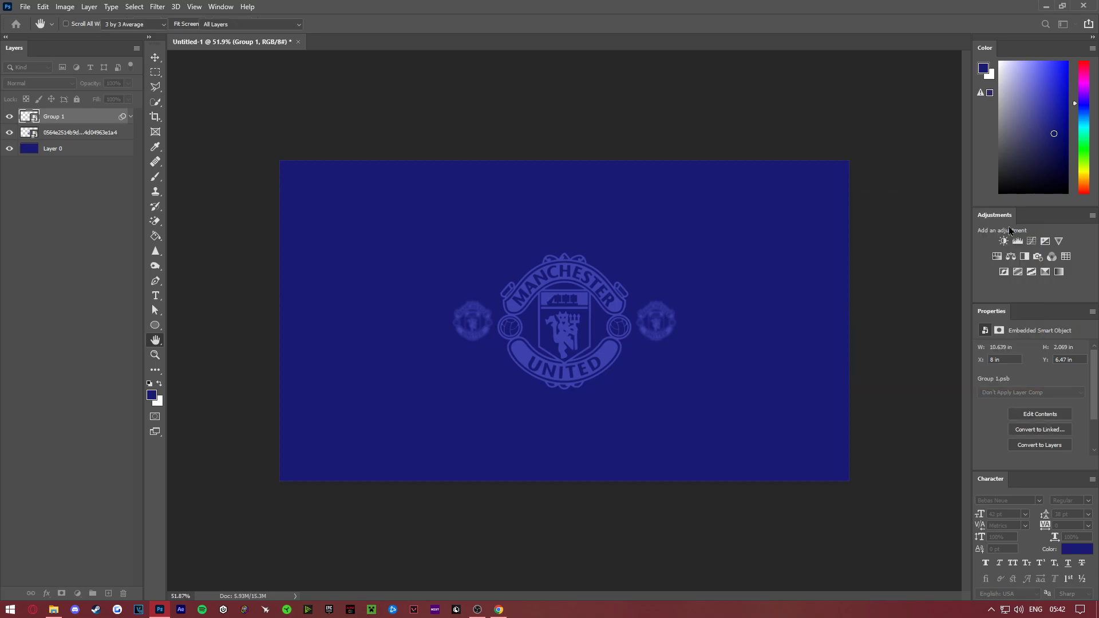
left_click_drag(641, 363, 650, 363)
mouse_move(564, 280)
left_mouse_down()
mouse_move(579, 289)
mouse_move(559, 272)
left_mouse_up()
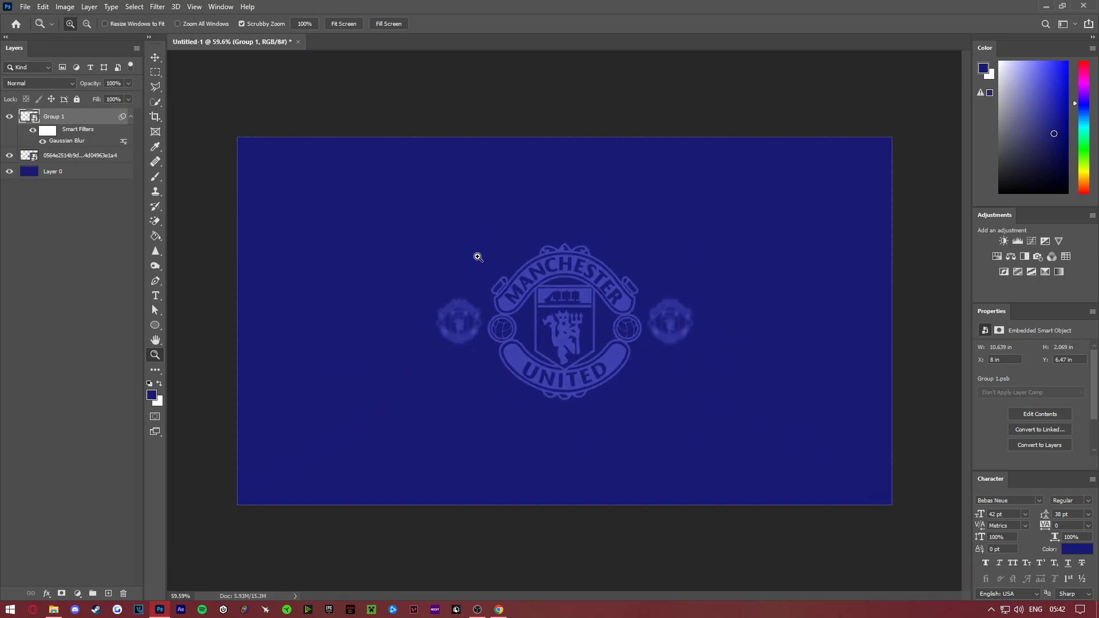
left_click(59, 171)
left_click_drag(592, 195, 641, 207)
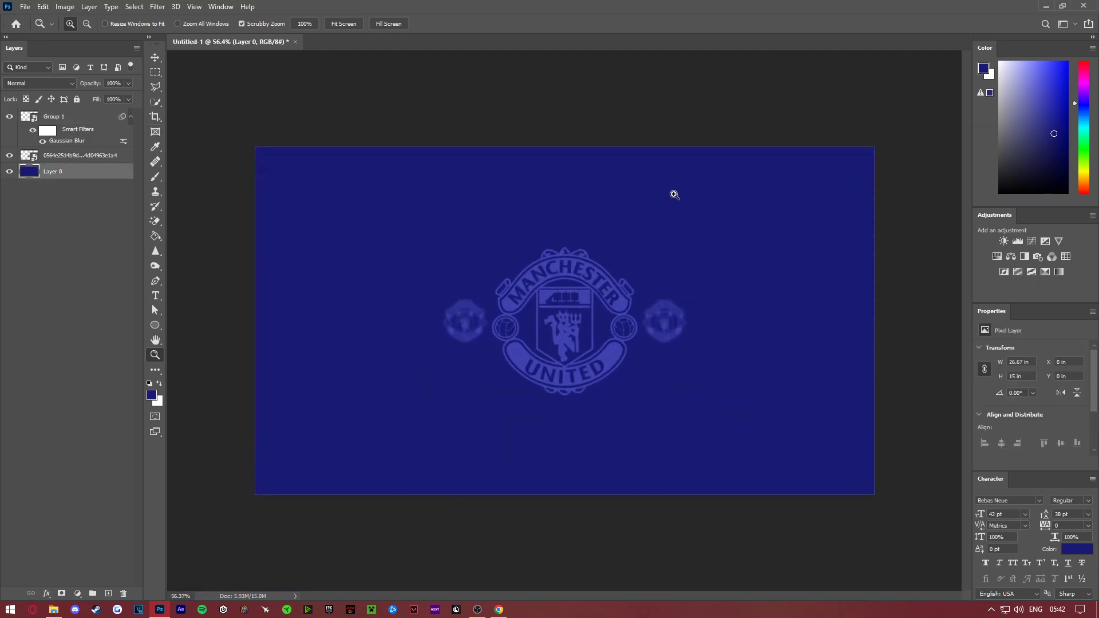
- Choose the Brush tool and set the foreground colour to the brighter blue 484bd8
left_click(152, 399)
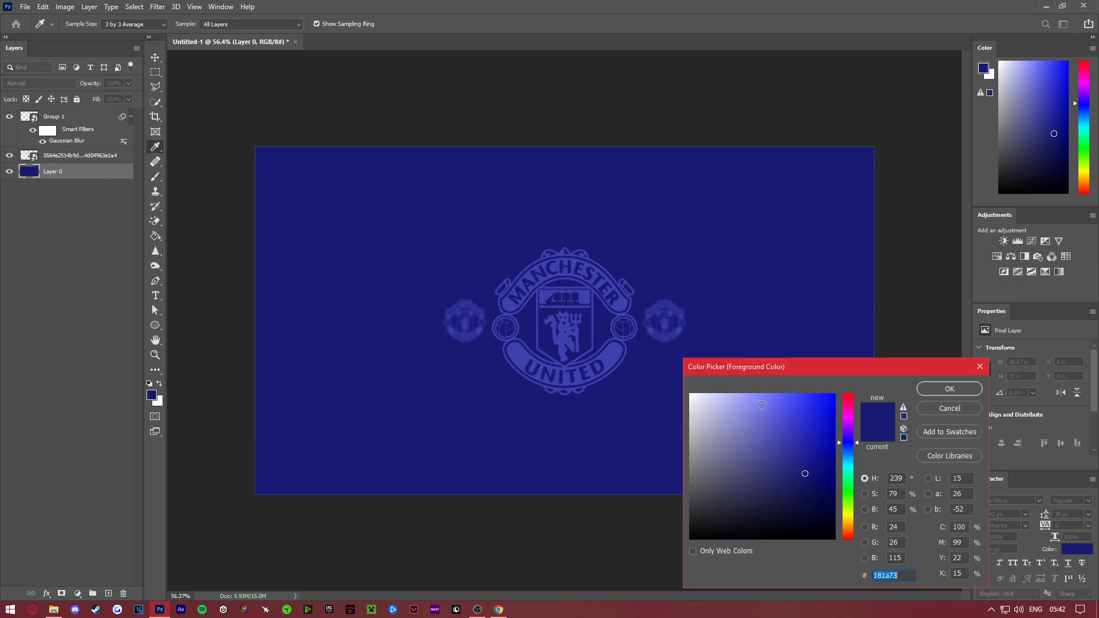
left_click_drag(792, 436, 754, 408)
left_click(923, 392)
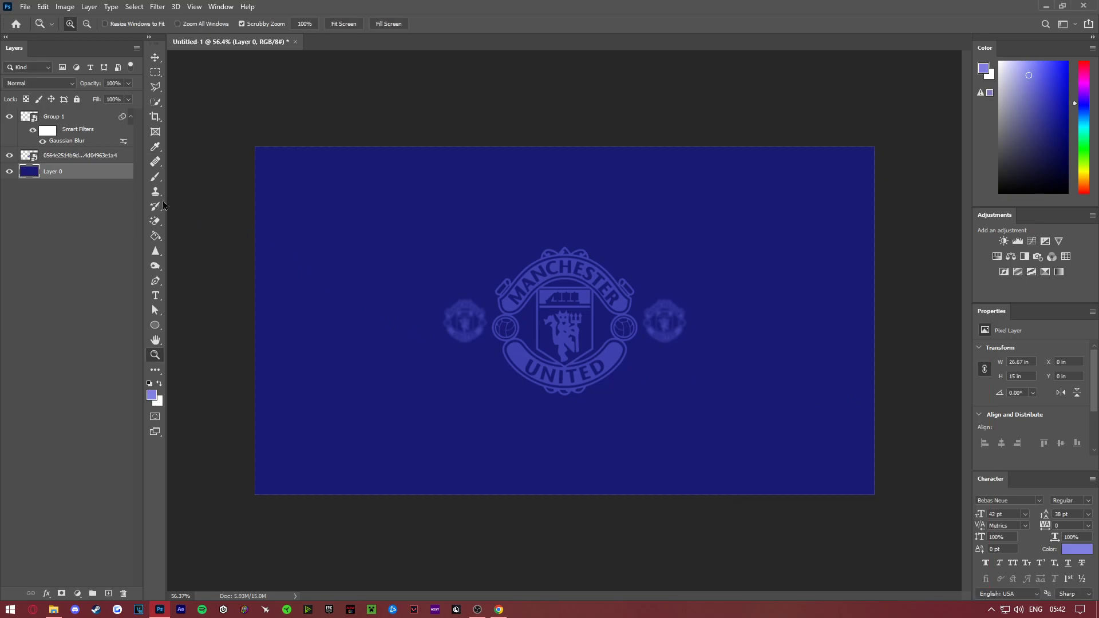
left_click(155, 177)
right_click(402, 232)
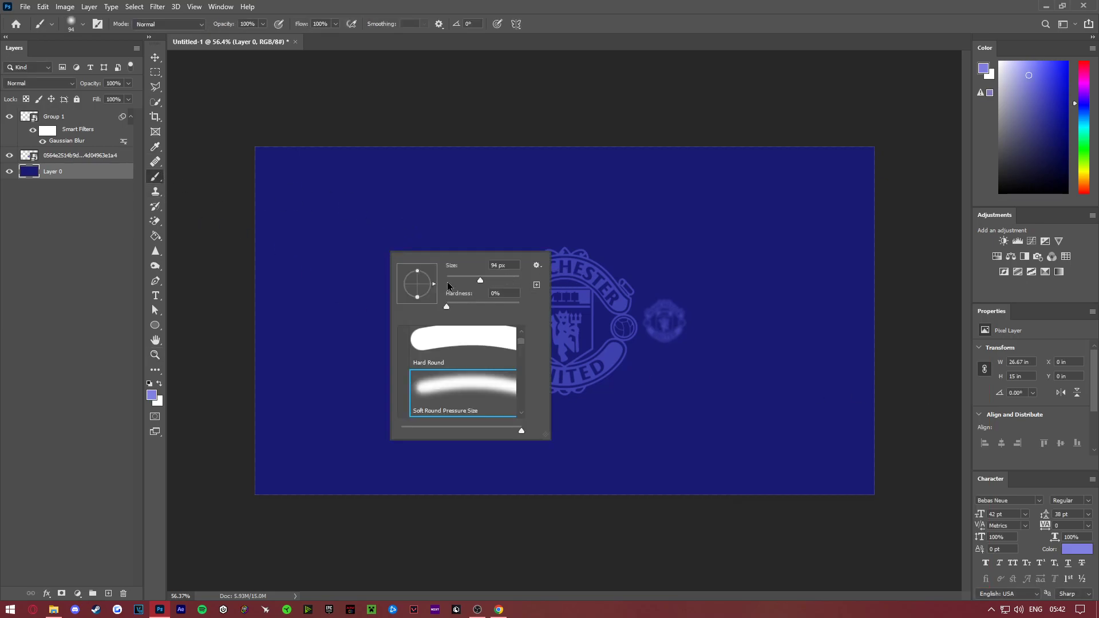
left_click(147, 176)
left_click(152, 395)
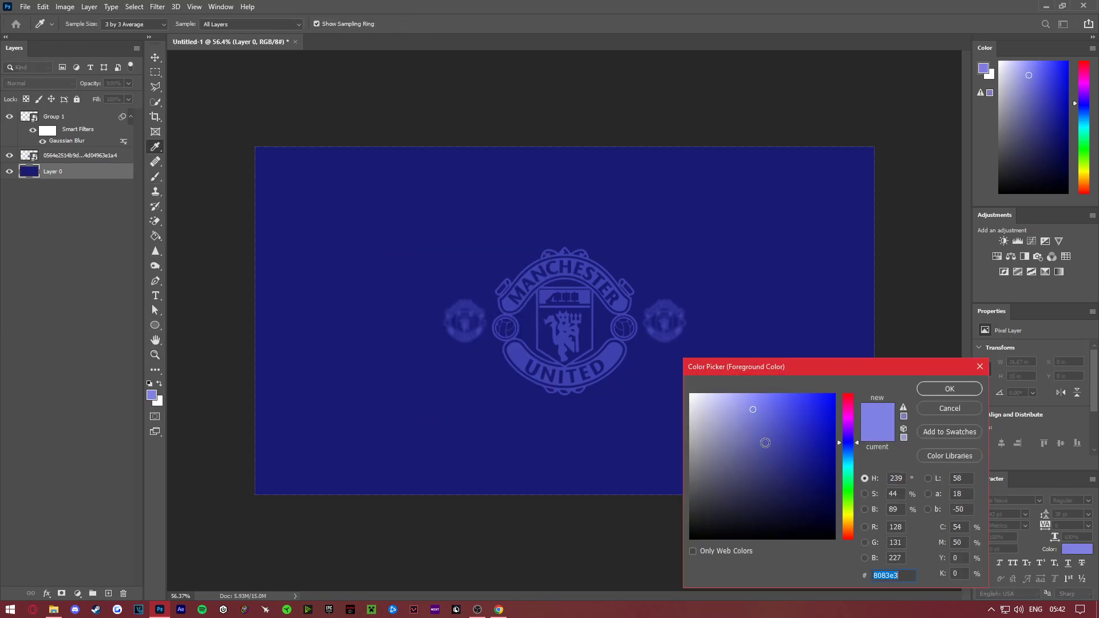
mouse_move(780, 398)
left_mouse_down()
mouse_move(768, 406)
mouse_move(784, 424)
mouse_move(788, 416)
left_mouse_up()
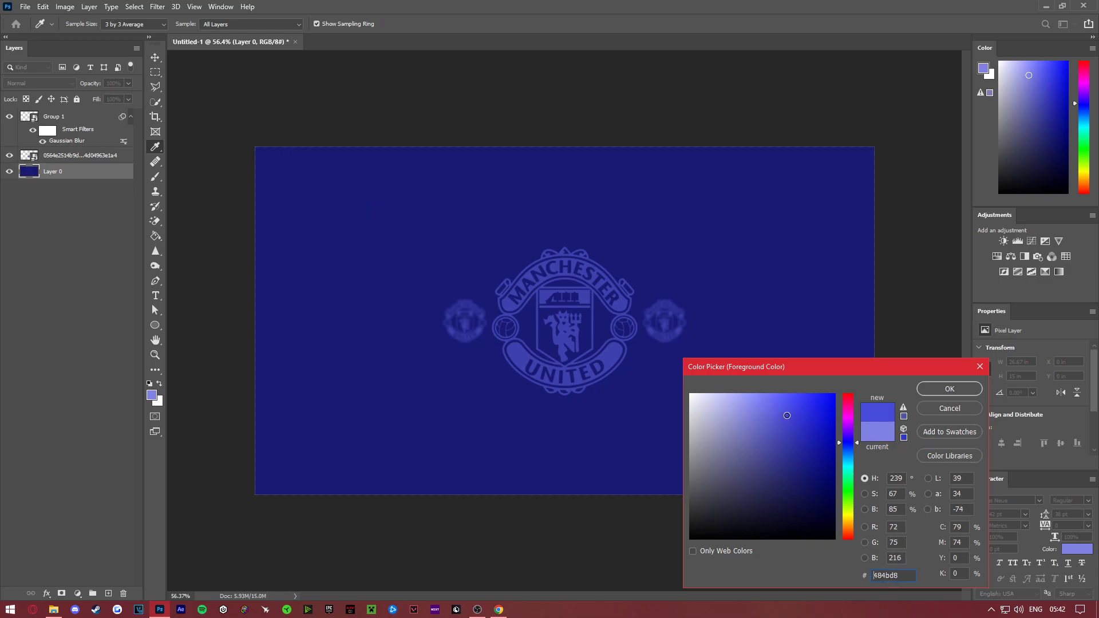
left_click(920, 388)
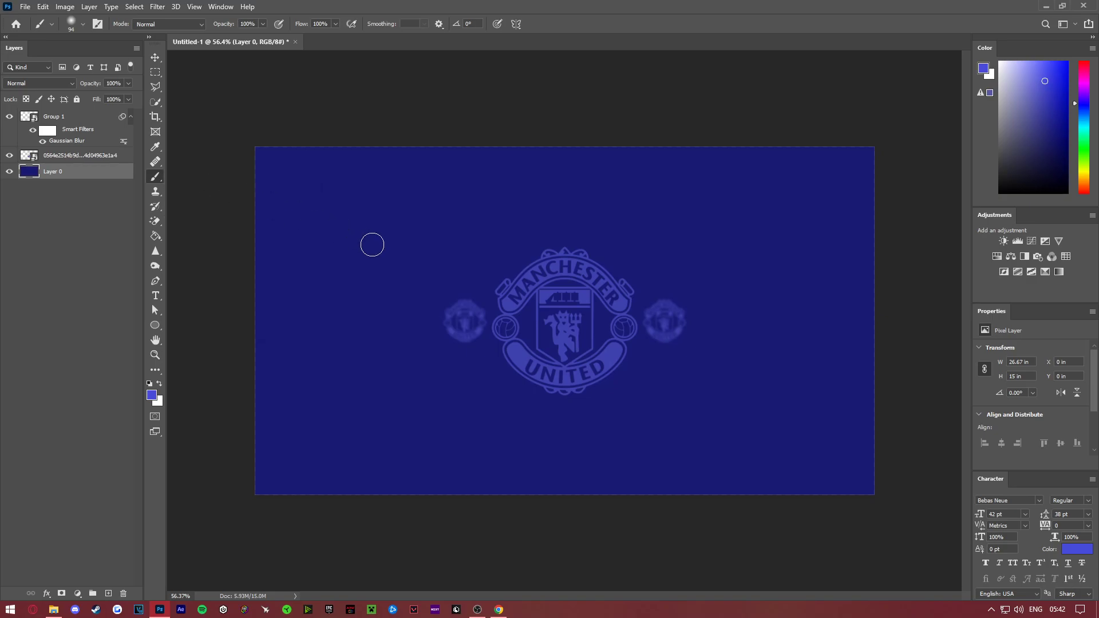
- Try painting the background's upper-left area with an 83 px brush at 100% hardness, and undo the strokes
right_click(378, 247)
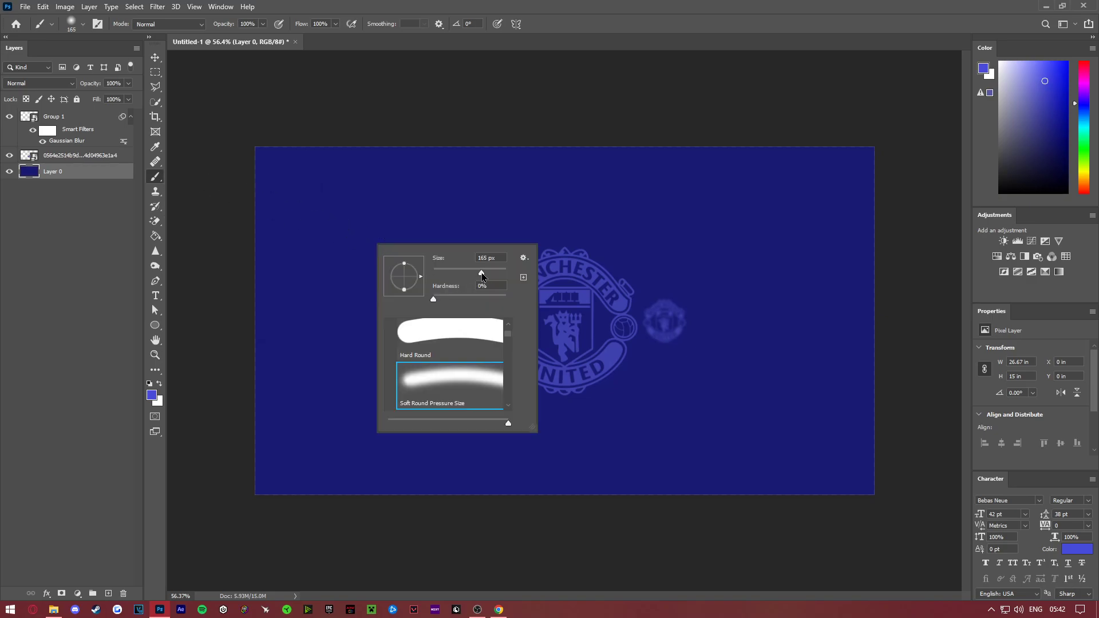
left_click_drag(500, 278, 501, 273)
left_click_drag(498, 300, 507, 302)
right_click(668, 294)
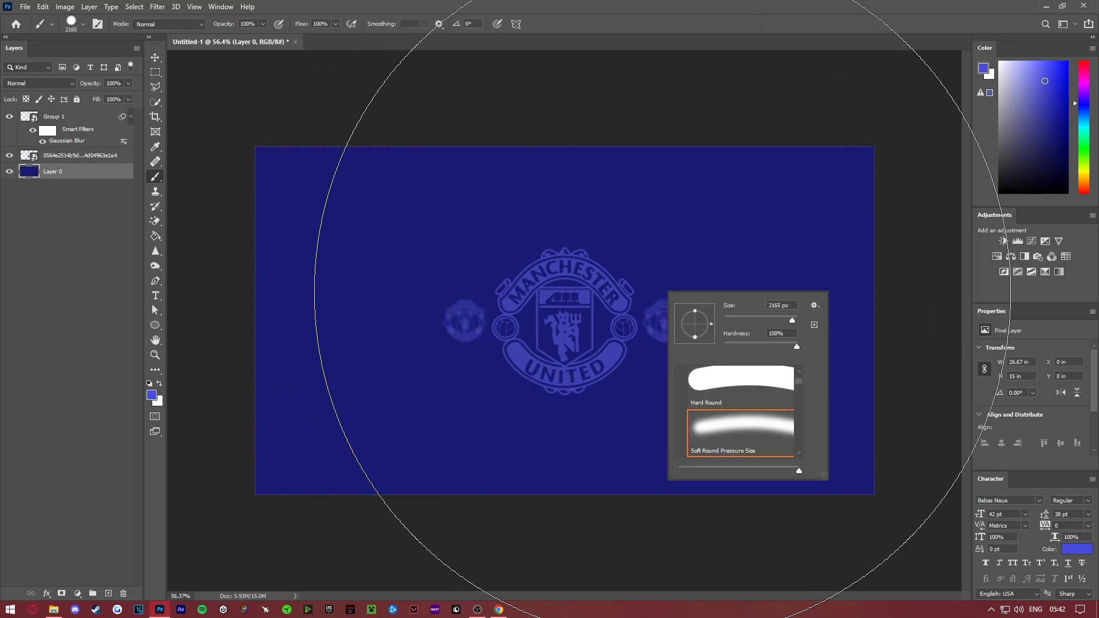
left_click(754, 320)
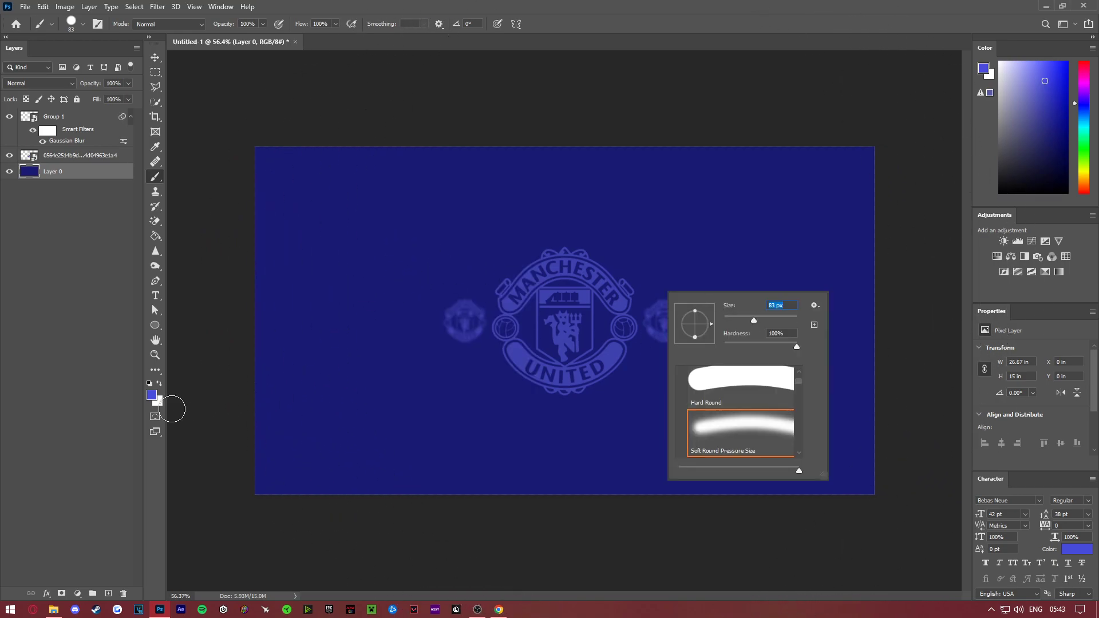
mouse_move(358, 221)
left_mouse_down()
mouse_move(481, 229)
mouse_move(376, 226)
mouse_move(400, 238)
mouse_move(377, 243)
mouse_move(405, 214)
mouse_move(705, 248)
mouse_move(503, 238)
mouse_move(352, 343)
left_mouse_up()
key("ctrl+z")
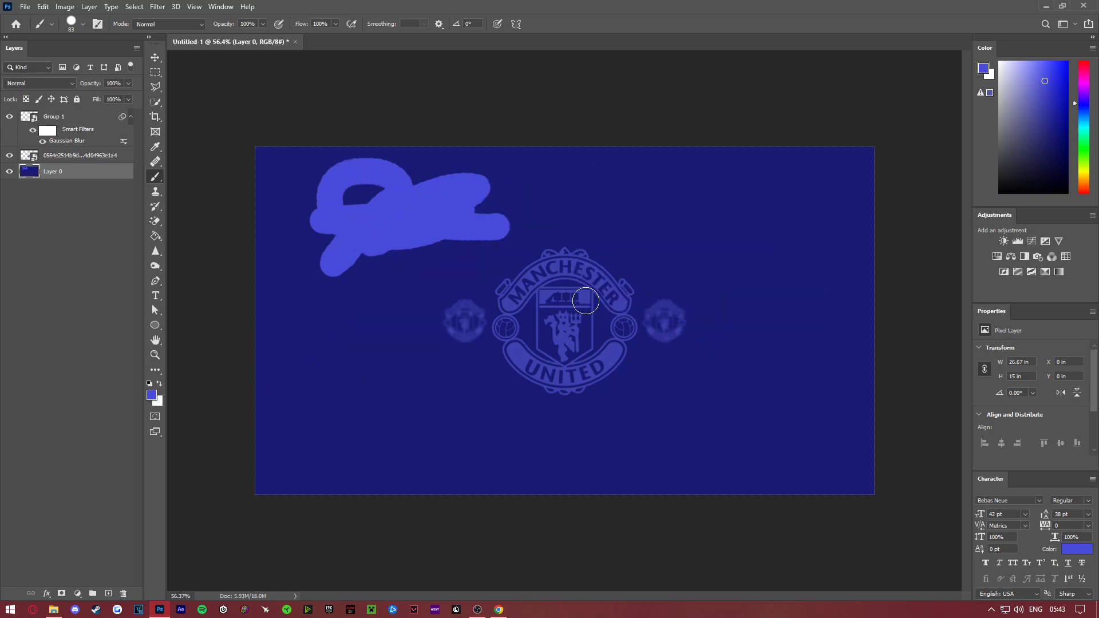
key("ctrl+z")
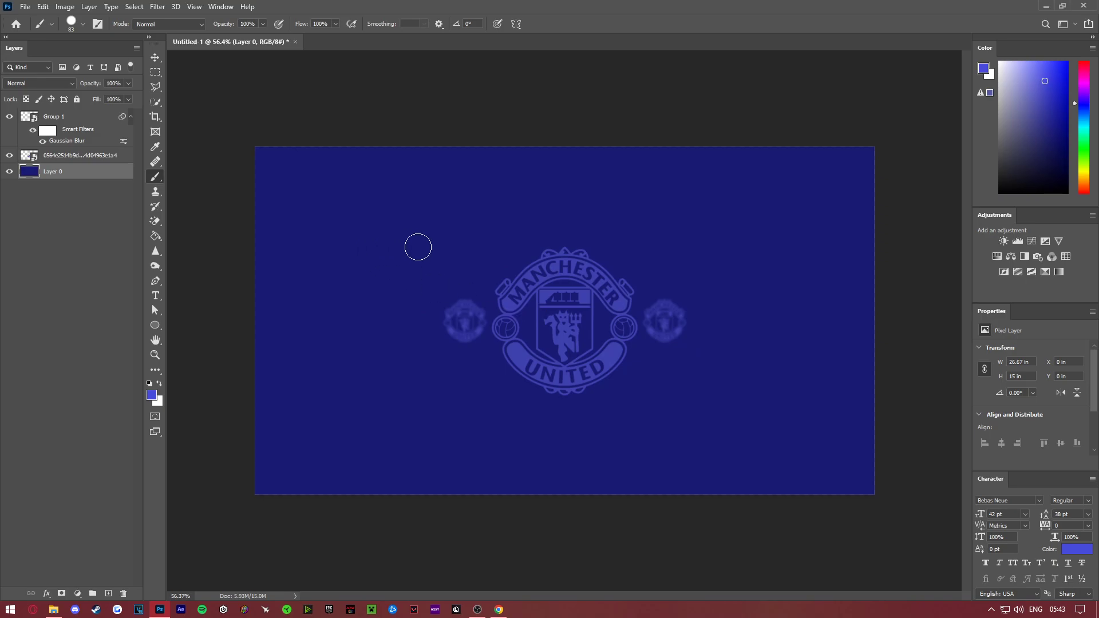
- Choose the Soft Round Pressure Size brush at 1457 px, test one dab on the background and undo it
right_click(345, 233)
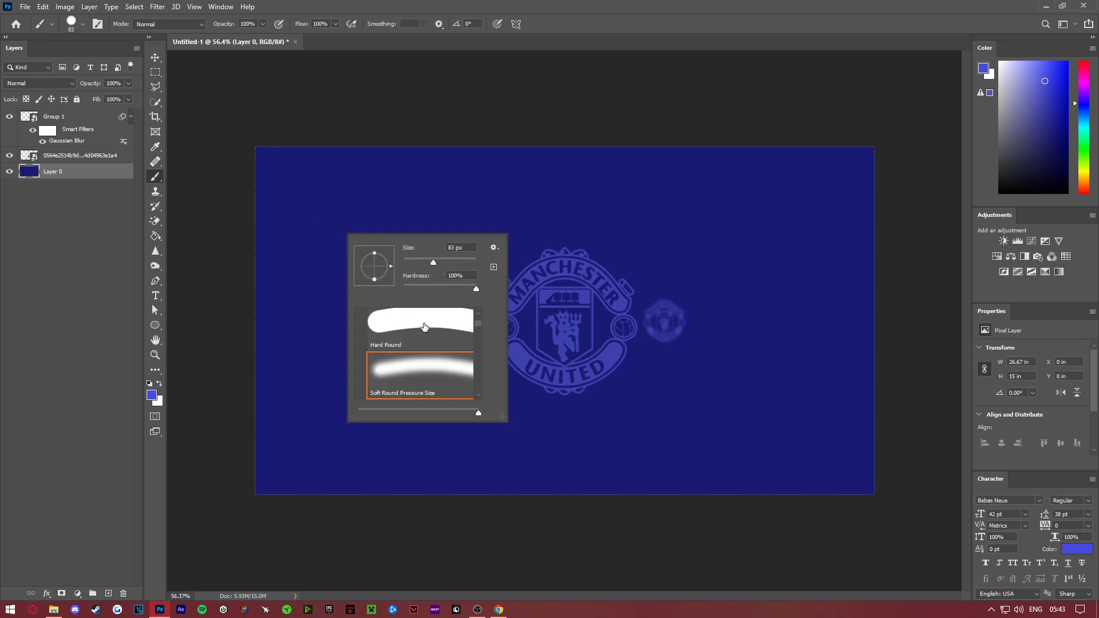
left_click(422, 385)
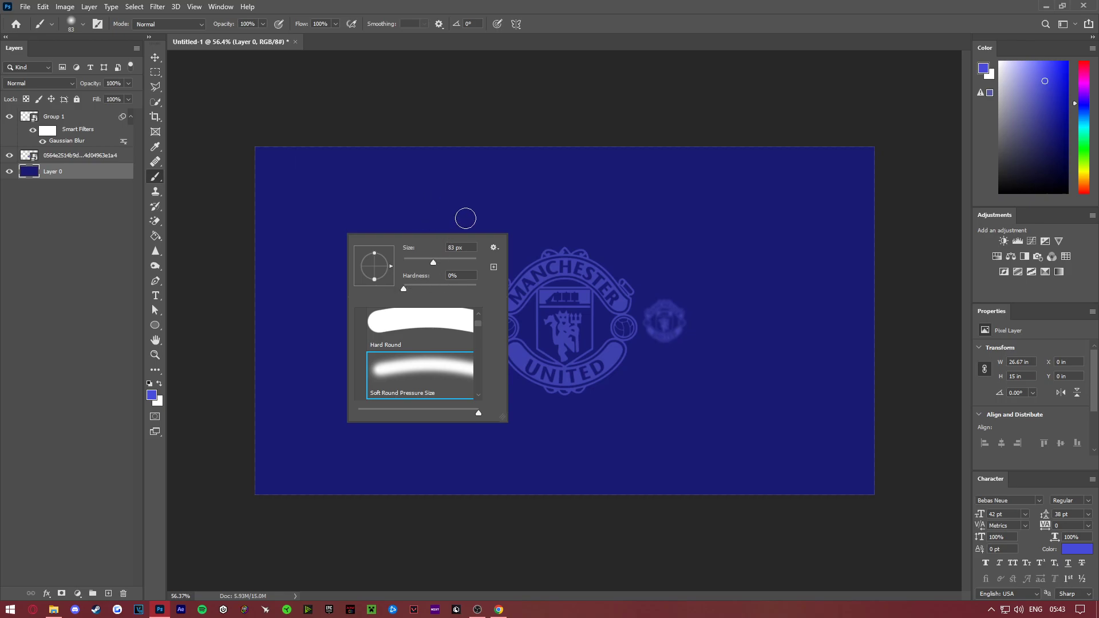
left_click_drag(471, 263, 472, 266)
left_click(335, 215)
key("ctrl+z")
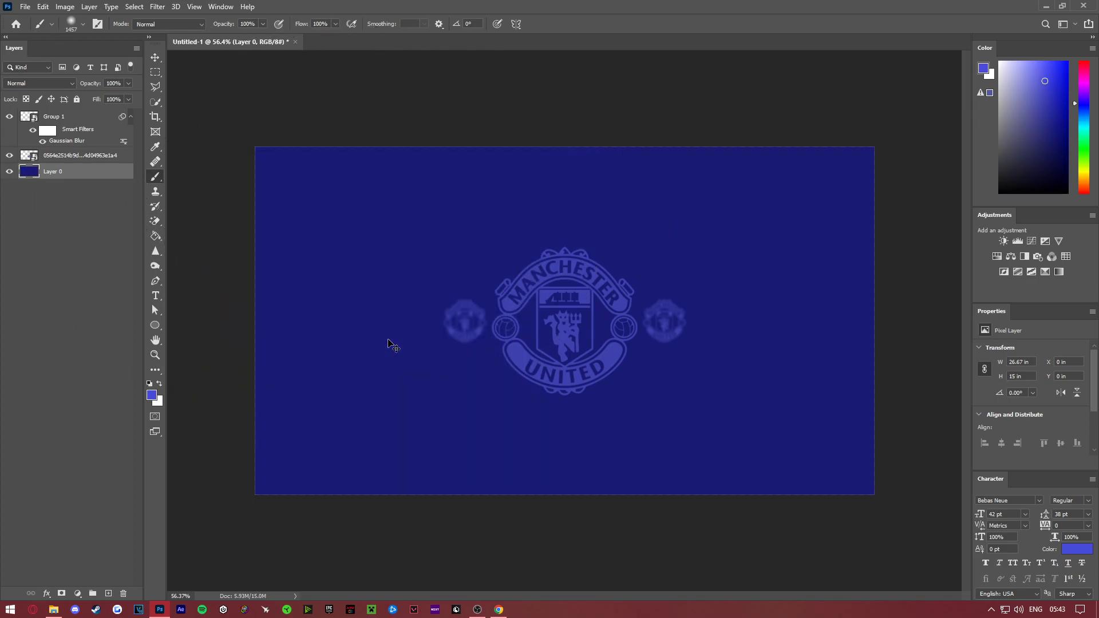
- Paint soft blue glows in the lower-left and upper-right canvas corners on a new layer above the background, and compare with the layer hidden
left_click(109, 594)
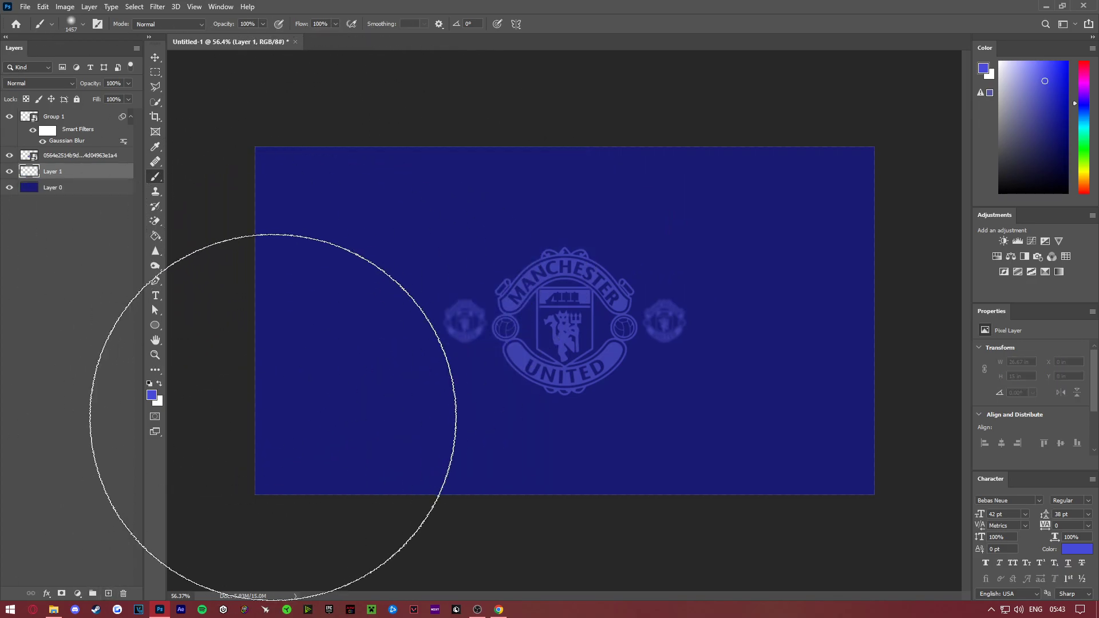
left_click(282, 430)
left_click(848, 152)
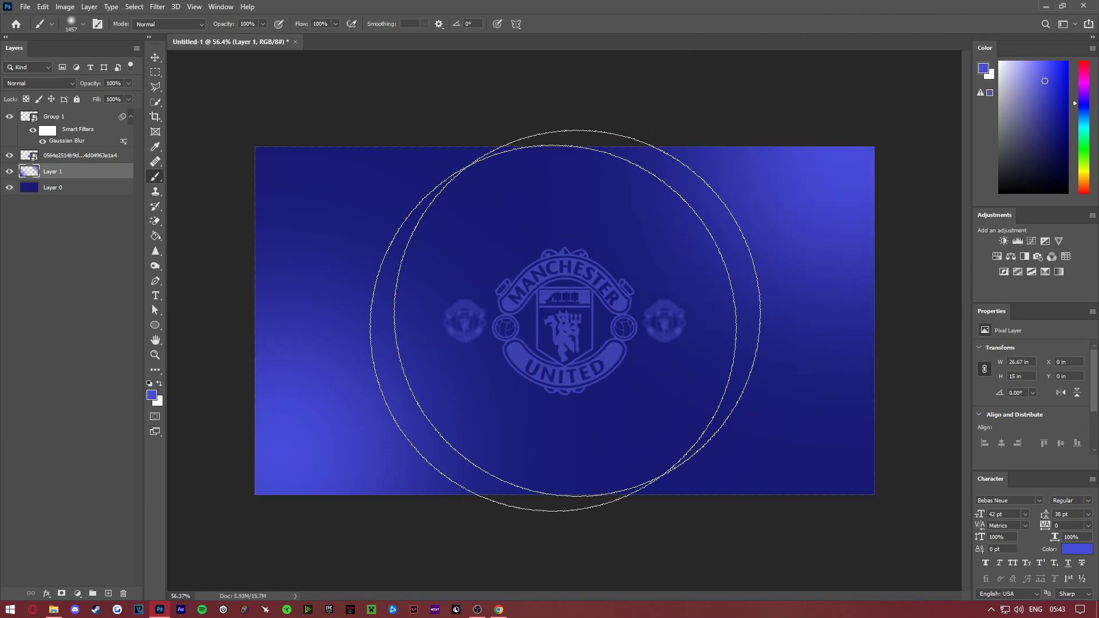
left_click(155, 355)
left_click_drag(595, 359, 562, 285)
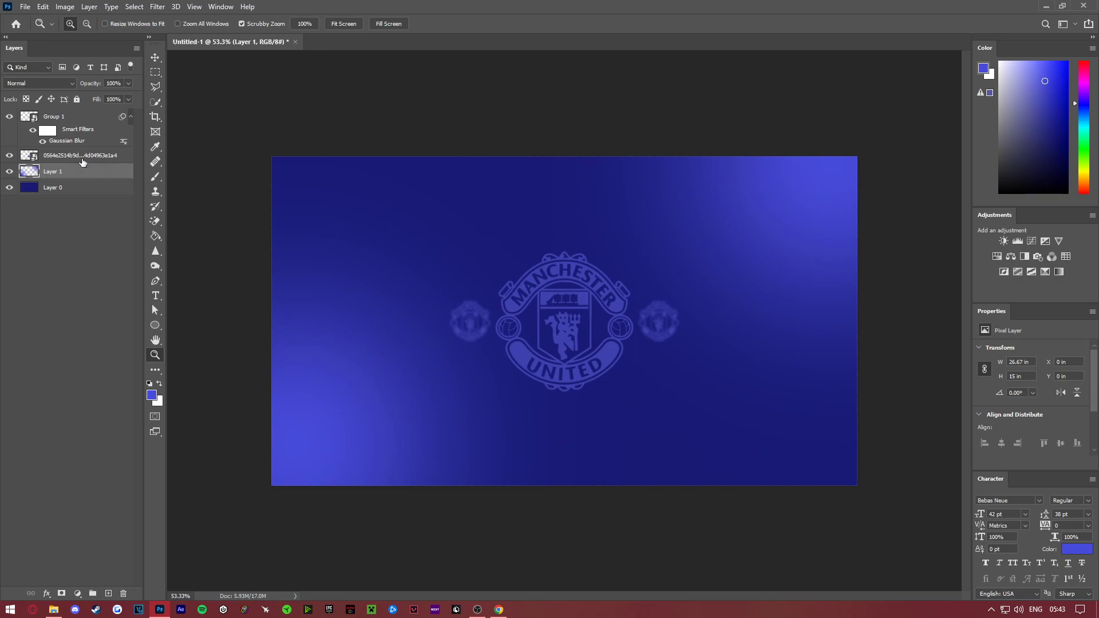
left_click(8, 173)
left_click(8, 173)
left_click(8, 172)
left_click(8, 173)
- Outline the devil figure inside the large crest's shield with a Polygonal Lasso selection on the crest layer
left_click_drag(568, 318, 594, 305)
left_click_drag(573, 398, 521, 235)
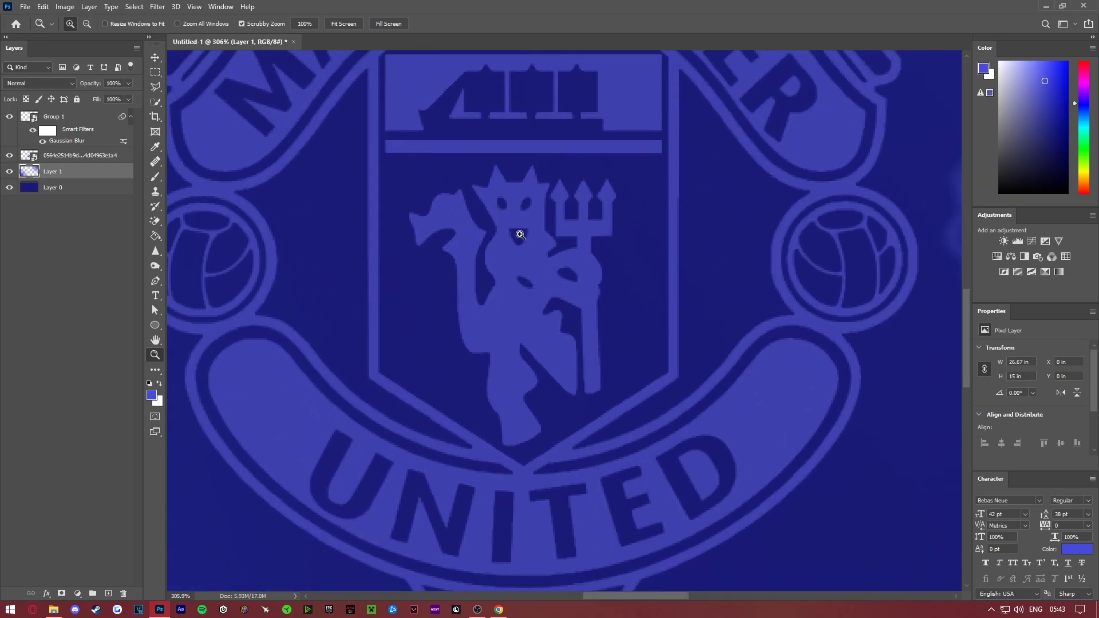
left_click(71, 157)
left_click(156, 87)
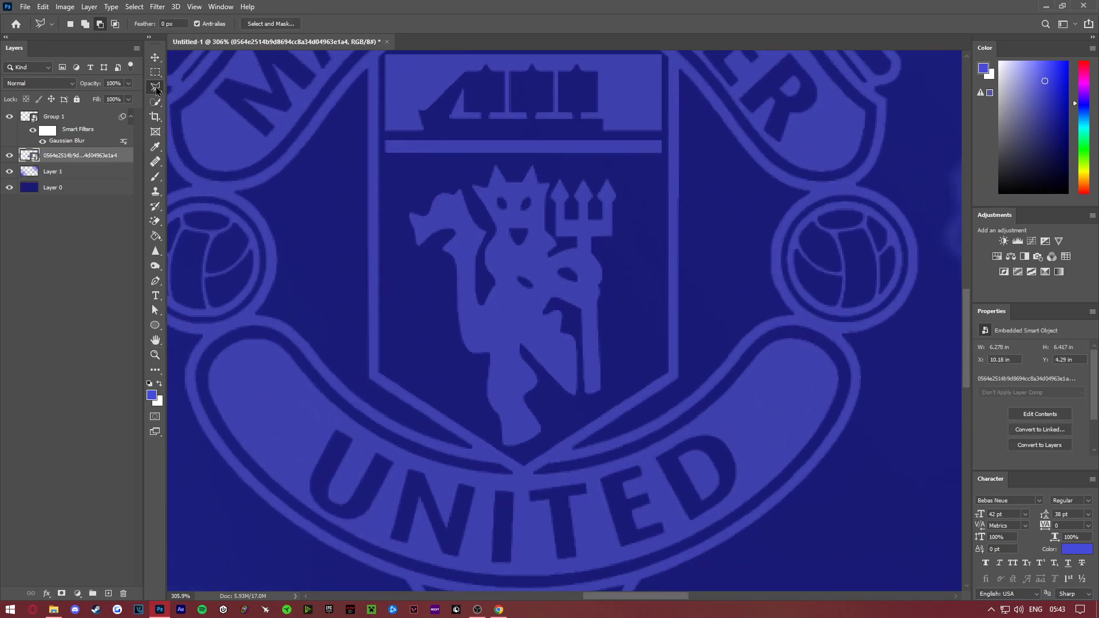
left_click(450, 165)
left_click(412, 170)
left_click(396, 204)
left_click(401, 263)
left_click(437, 380)
left_click(533, 448)
left_click(609, 389)
left_click(652, 314)
left_click(654, 218)
left_click(636, 168)
left_click(565, 166)
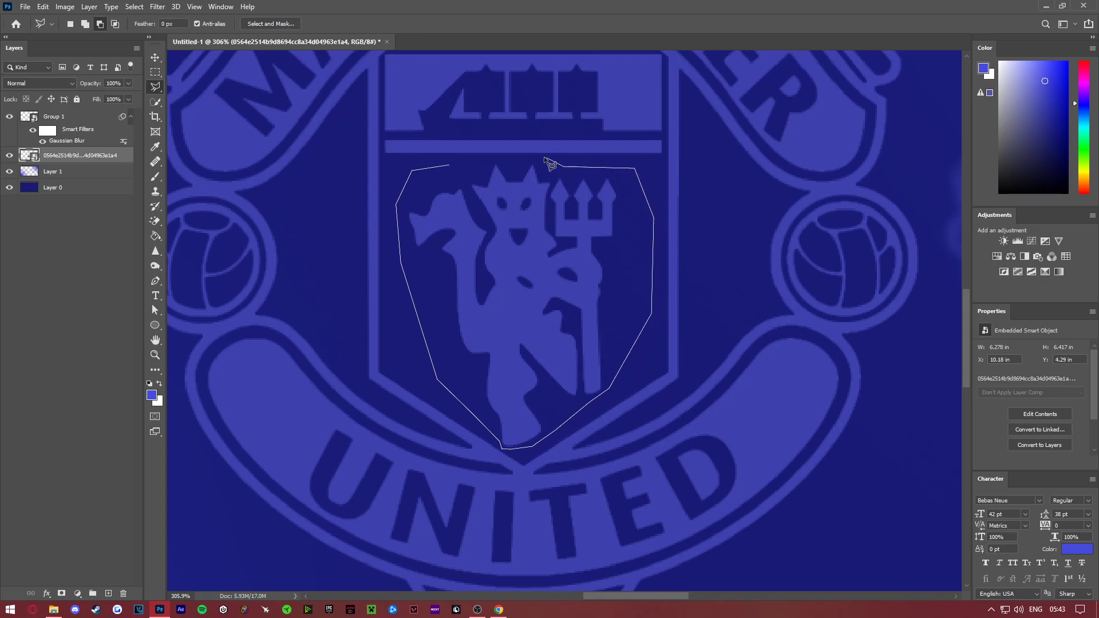
left_click(501, 156)
left_click(452, 166)
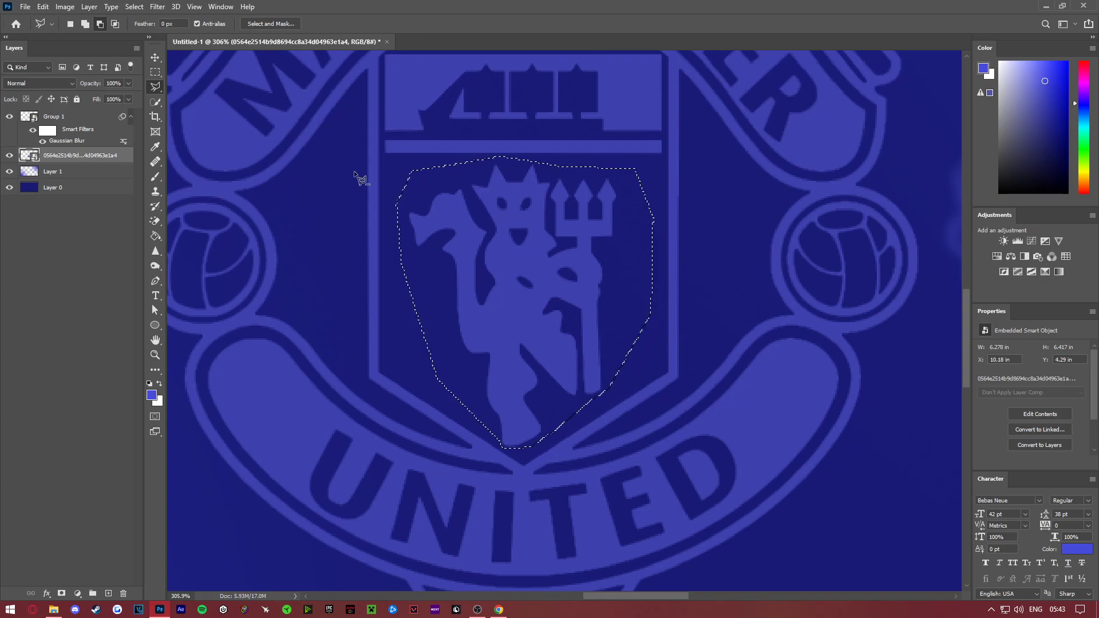
- Copy the selected devil figure from the crest onto its own new layer
left_click(155, 355)
right_click(326, 312)
left_click(351, 322)
key("ctrl+j")
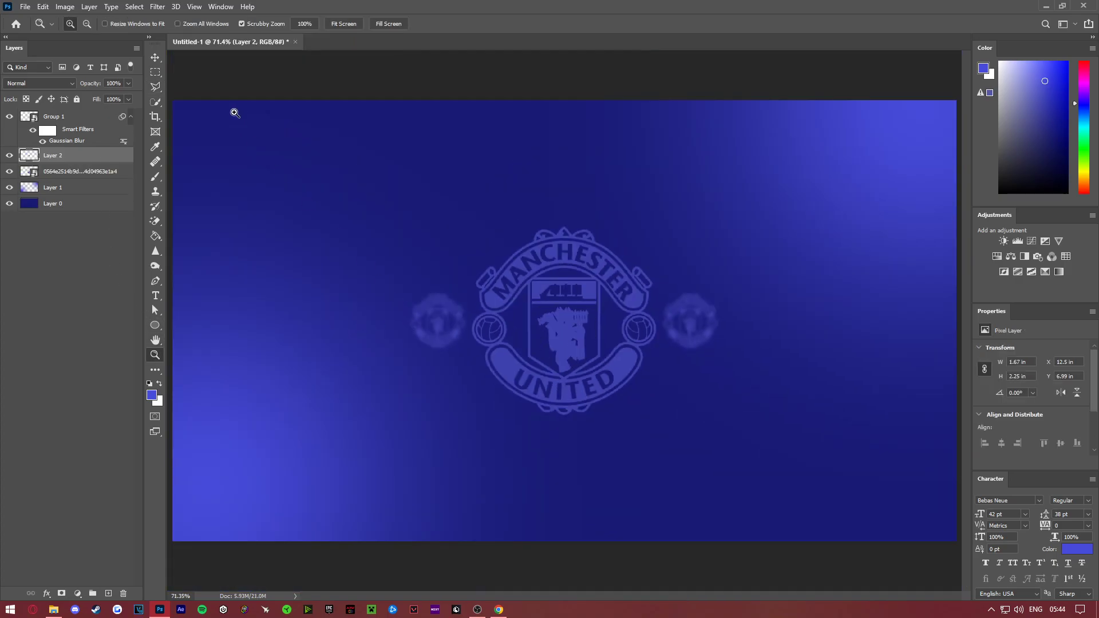
- Bring the devil layer to the top of the stack, show the guides, and enlarge the figure to about 7.3 in wide in the lower-left corner
left_click(155, 57)
left_click_drag(581, 310, 377, 220)
left_click_drag(53, 152, 46, 111)
key("ctrl+h")
left_click_drag(408, 193, 548, 100)
left_click_drag(438, 220, 340, 415)
left_click_drag(394, 280, 521, 230)
left_click_drag(522, 252, 529, 318)
left_click_drag(395, 292, 312, 385)
left_click_drag(435, 376, 427, 350)
mouse_move(344, 381)
left_mouse_down()
mouse_move(356, 376)
mouse_move(338, 382)
left_mouse_up()
key("Return")
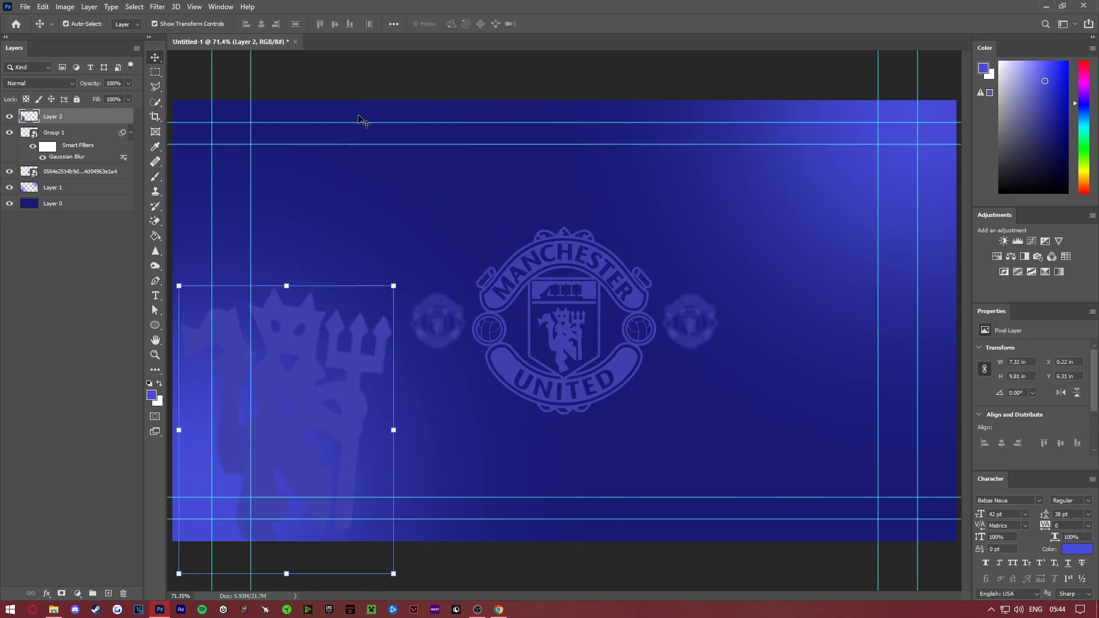
- Apply a Gaussian Blur with a radius of 8.8 pixels to the large devil figure
left_click(158, 7)
mouse_move(174, 136)
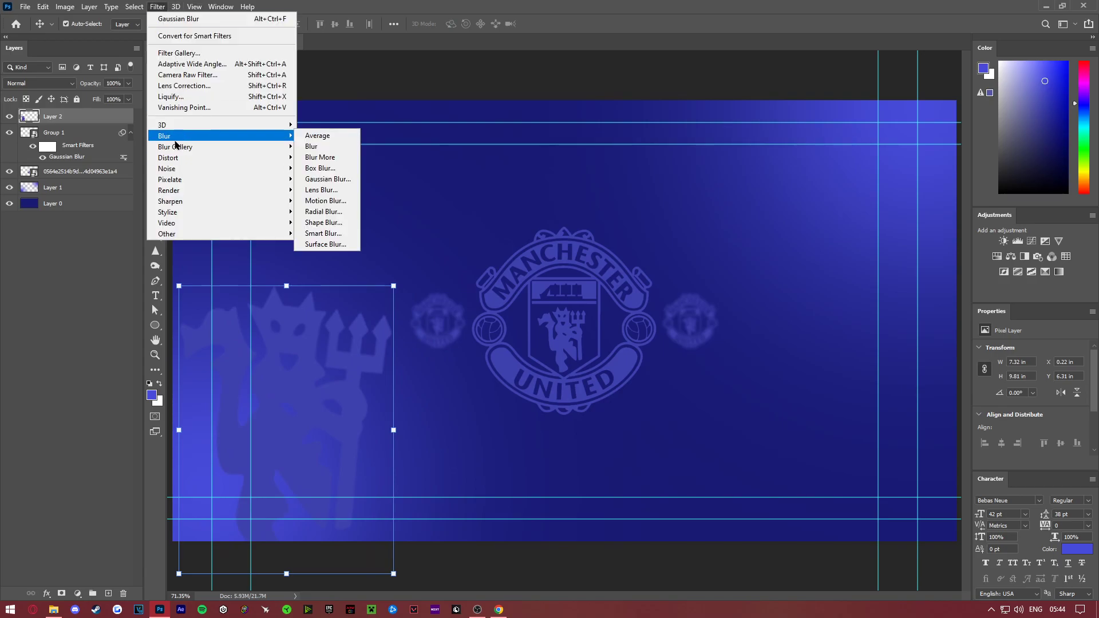
left_click(348, 178)
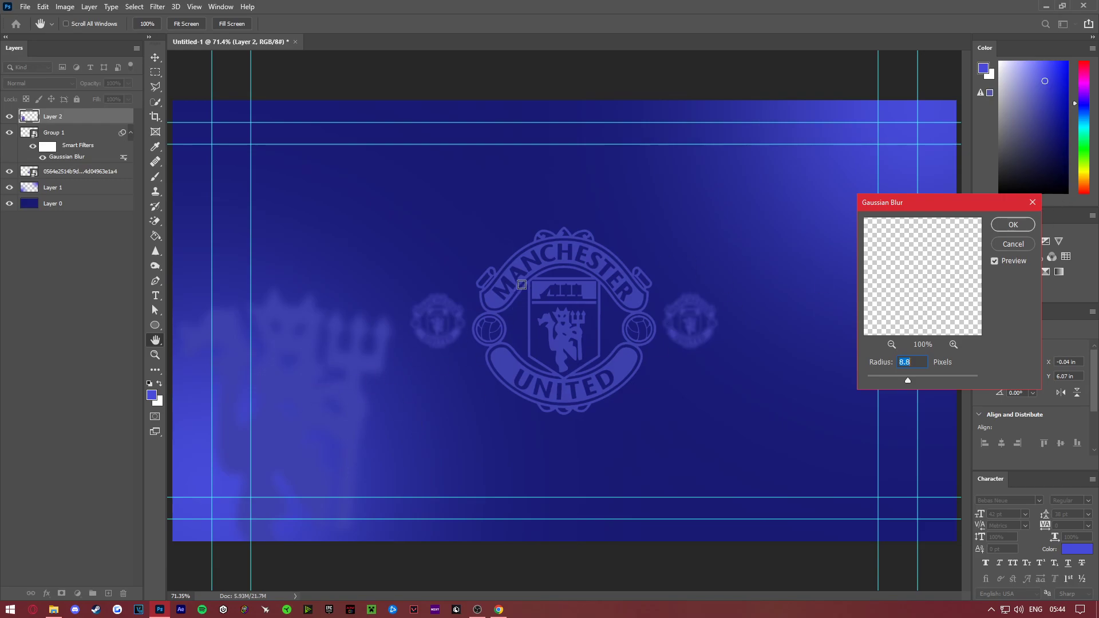
left_click(1013, 225)
- Enlarge the blurred devil to about 9.4 by 12.4 in and position it partly beyond the canvas's left and bottom edges
key("ctrl+t")
left_click_drag(549, 287, 555, 309)
left_click_drag(359, 319, 319, 342)
left_click_drag(467, 314, 459, 297)
left_click_drag(335, 322, 331, 323)
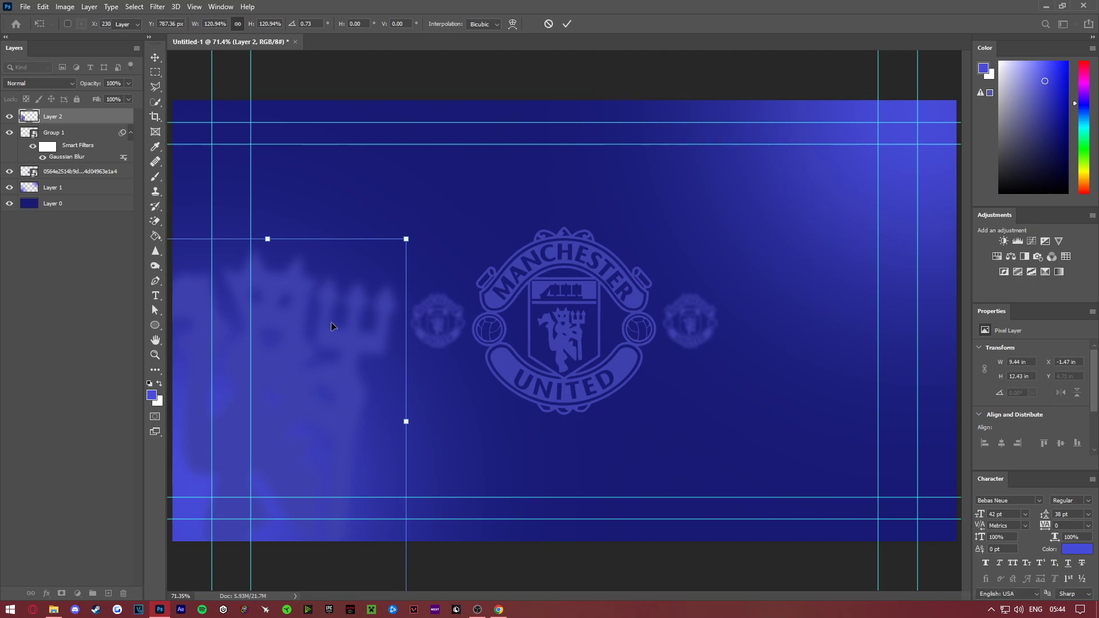
key("z")
left_click_drag(578, 346, 533, 261)
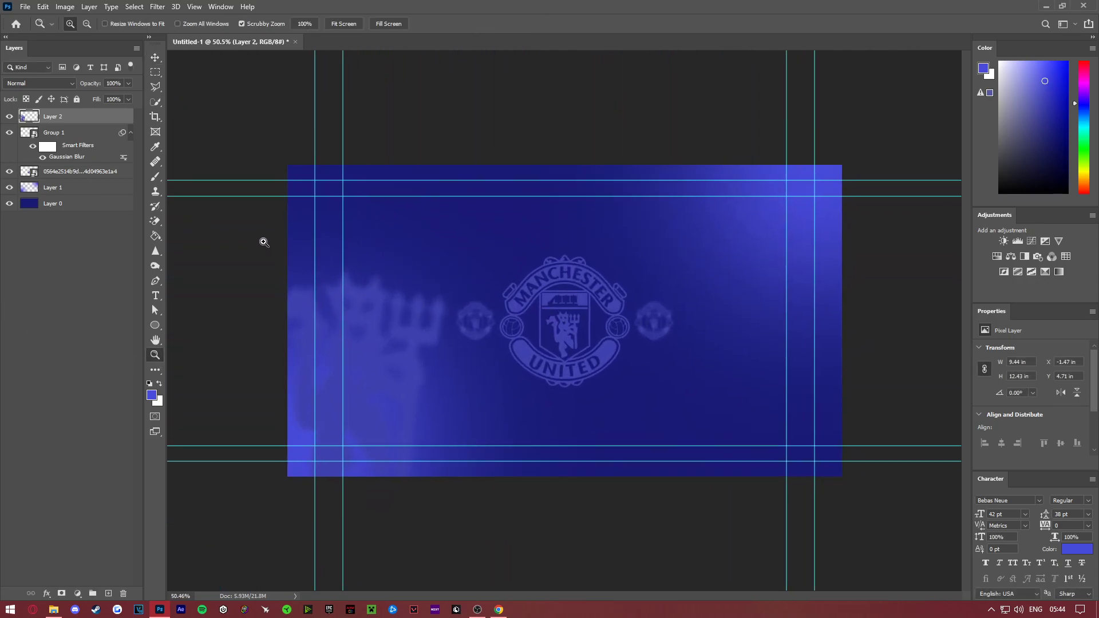
- Duplicate the blurred devil layer, rotate the copy upside down and place it in the canvas's upper-right corner
right_click(78, 121)
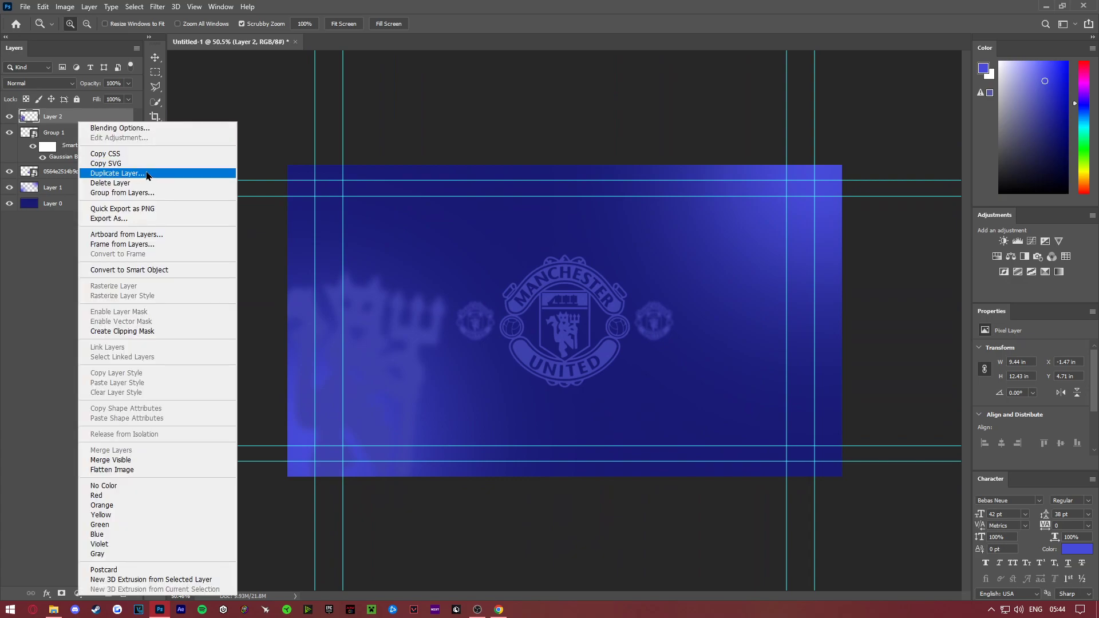
left_click(117, 173)
key("Return")
key("ctrl+t")
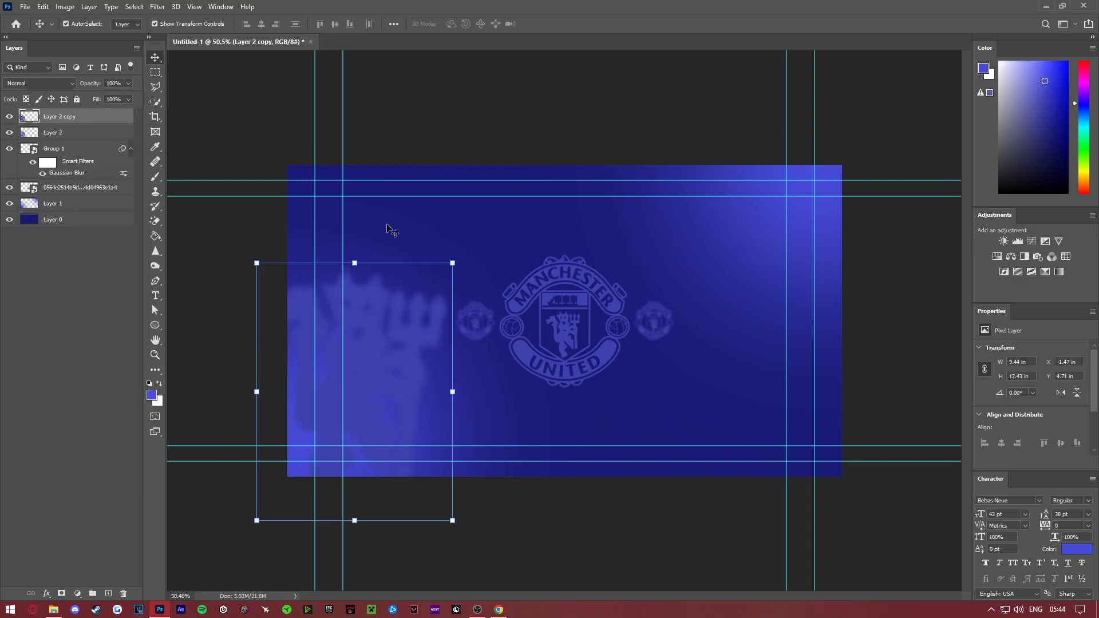
left_click_drag(373, 214, 338, 509)
left_click_drag(384, 405, 807, 256)
key("Return")
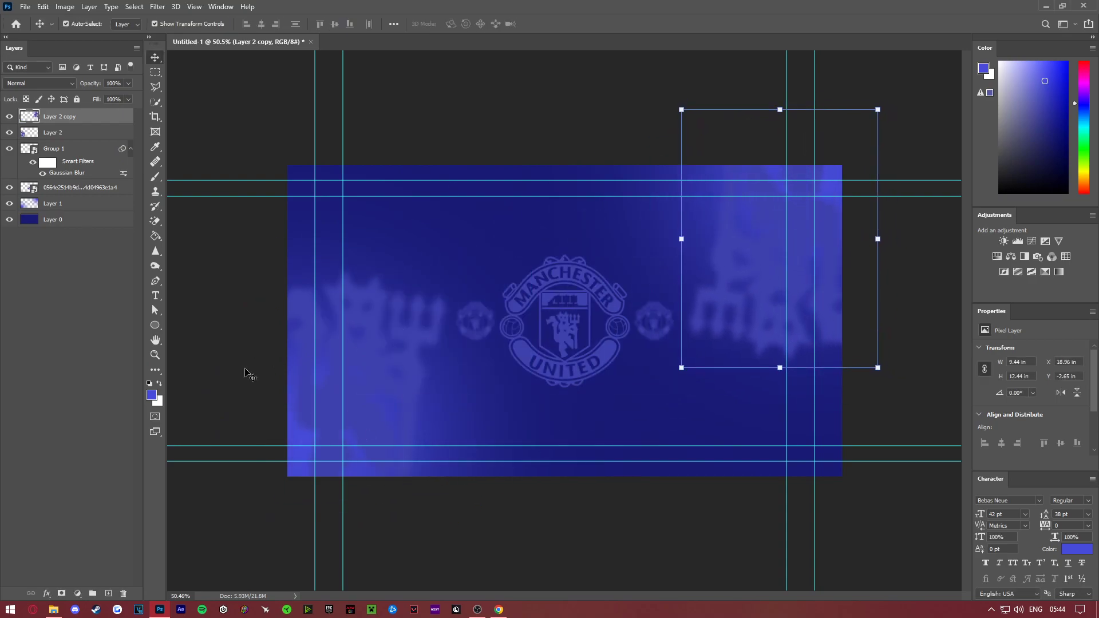
left_click(156, 355)
mouse_move(688, 293)
left_mouse_down()
mouse_move(700, 288)
mouse_move(684, 282)
mouse_move(709, 284)
mouse_move(685, 275)
mouse_move(697, 278)
left_mouse_up()
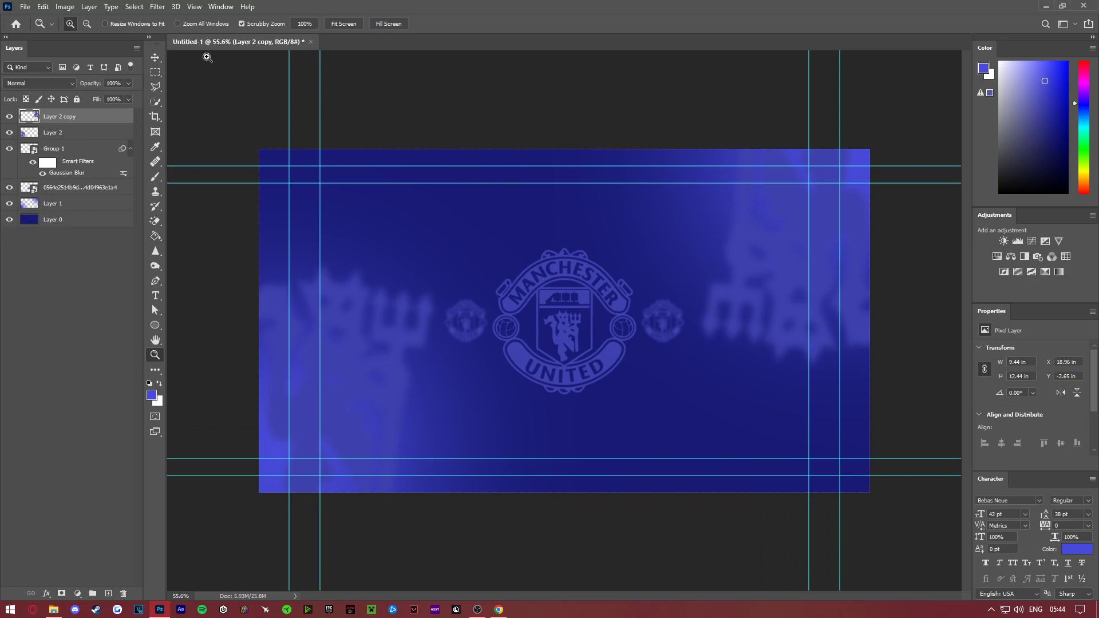
- Fill a full-width strip 0.75 in high along the canvas's bottom edge with white on a new layer above the background
left_click(64, 220)
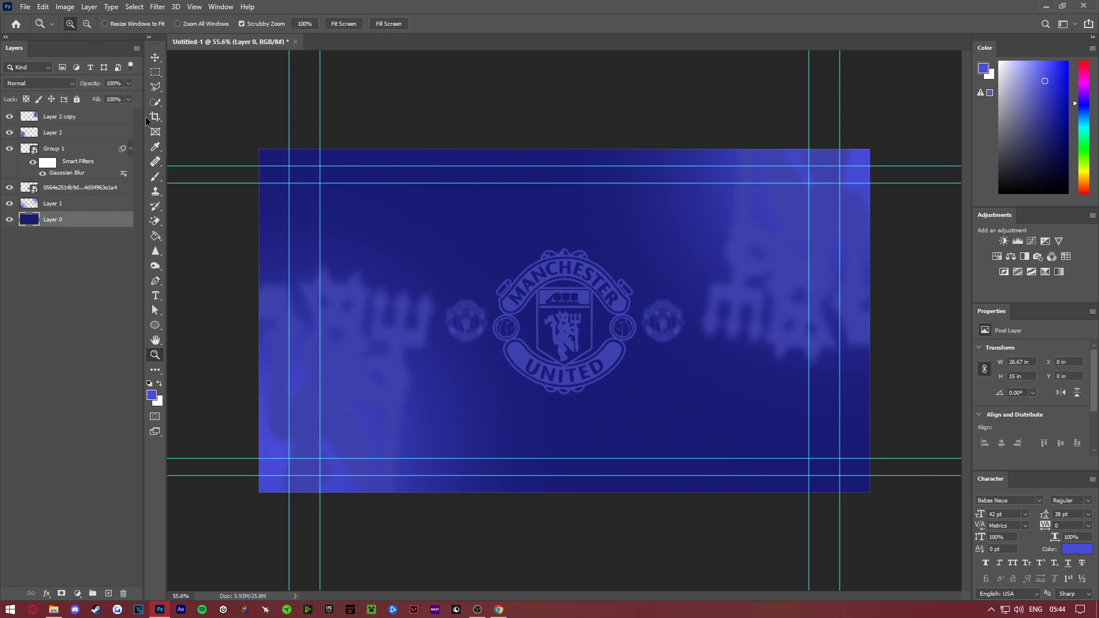
left_click(155, 74)
left_click_drag(261, 477, 909, 480)
left_click(159, 384)
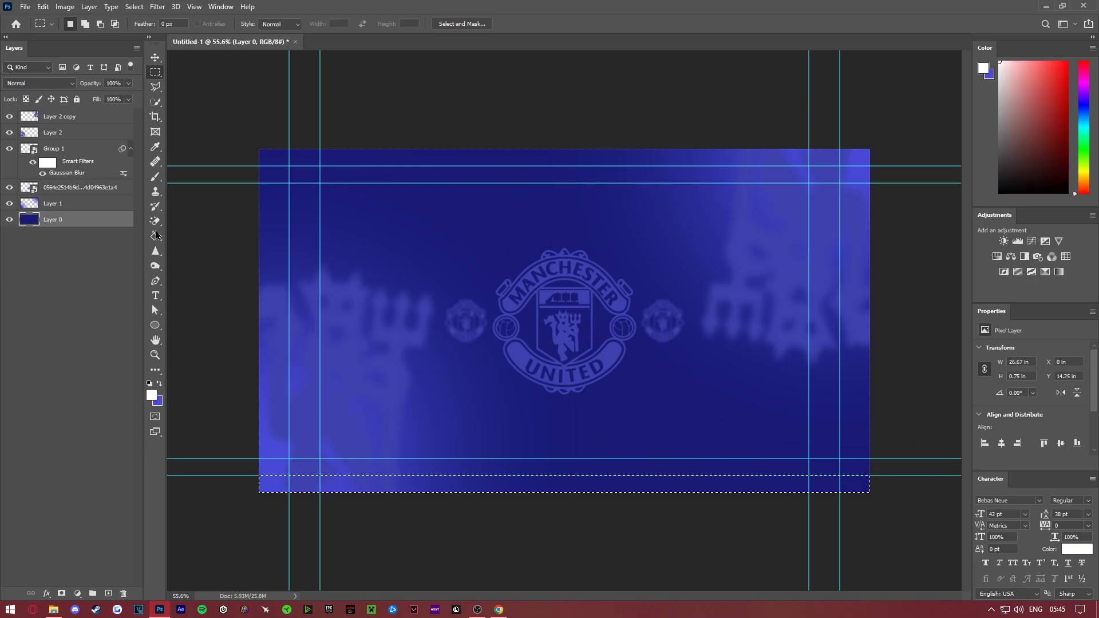
left_click(155, 237)
left_click(108, 594)
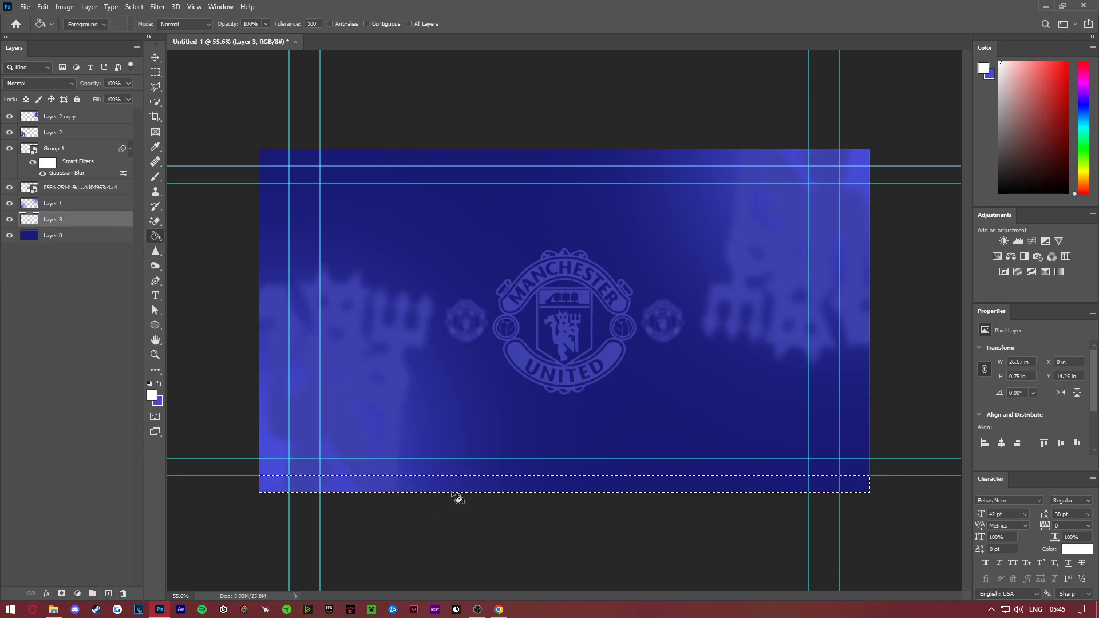
left_click(455, 492)
key("ctrl+d")
- Move the white strip layer to the top of the stack, hide the guides and lower its opacity to 8%
left_click_drag(83, 222, 73, 114)
key("ctrl+semicolon")
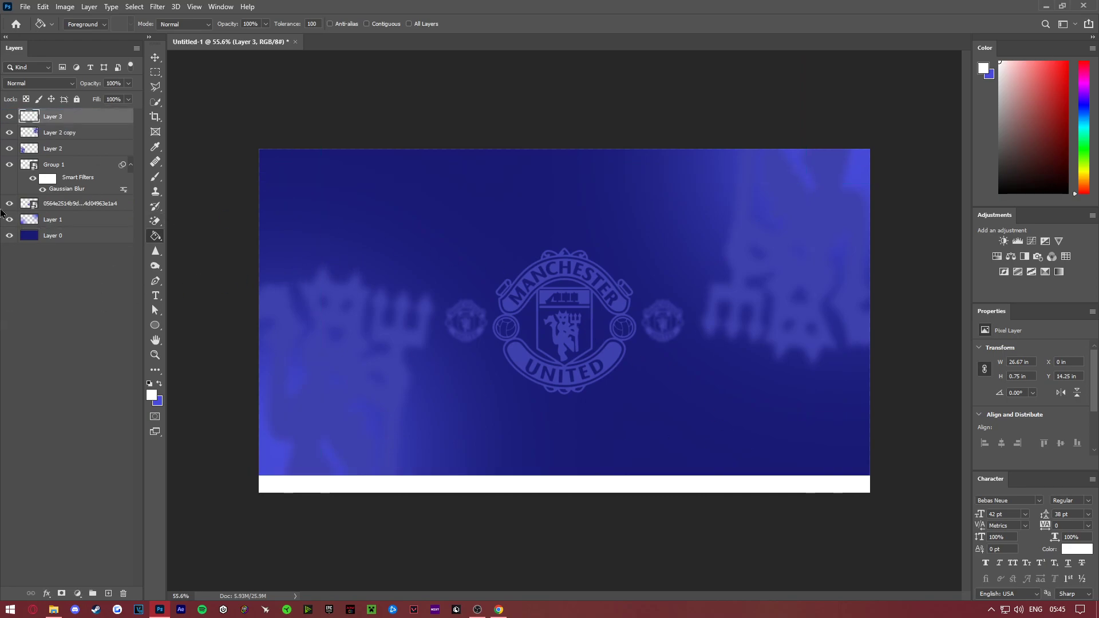
mouse_move(89, 87)
left_mouse_down()
mouse_move(77, 89)
mouse_move(94, 94)
left_mouse_up()
key("v")
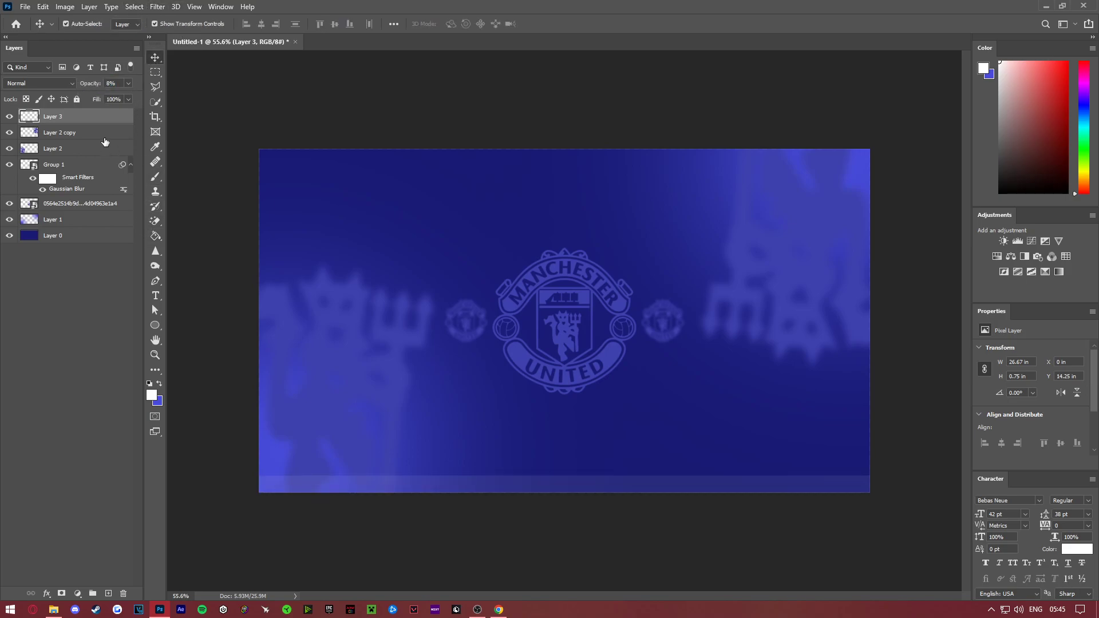
- Duplicate the translucent white strip layer and place the copy along the canvas's top edge
right_click(98, 119)
left_click(150, 171)
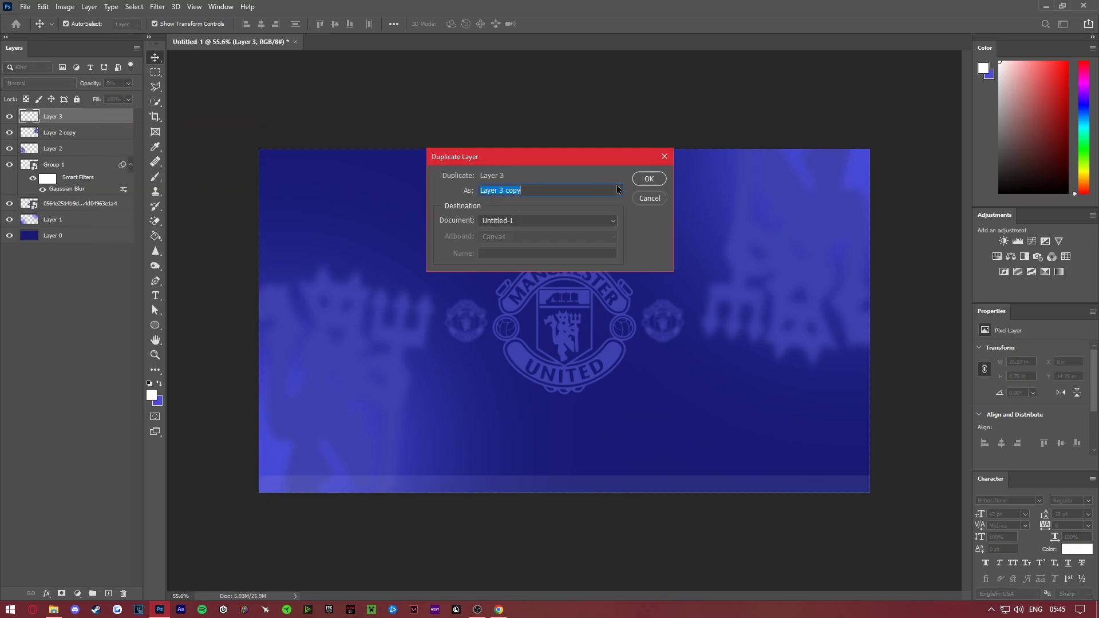
left_click(650, 179)
left_click_drag(559, 488, 607, 164)
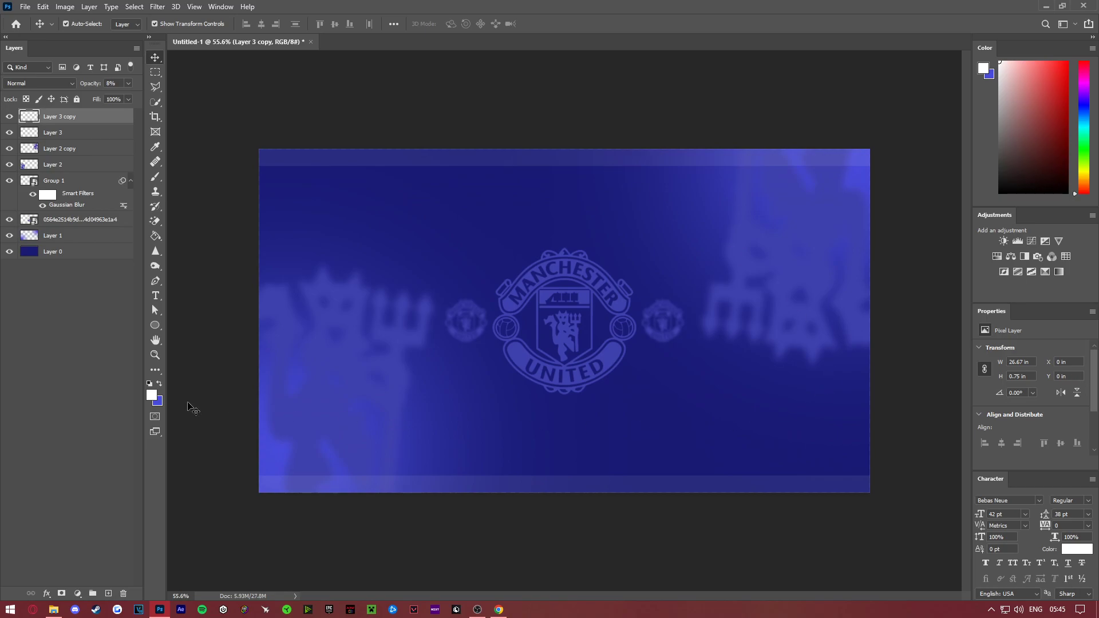
left_click(155, 355)
left_click_drag(550, 348, 557, 315)
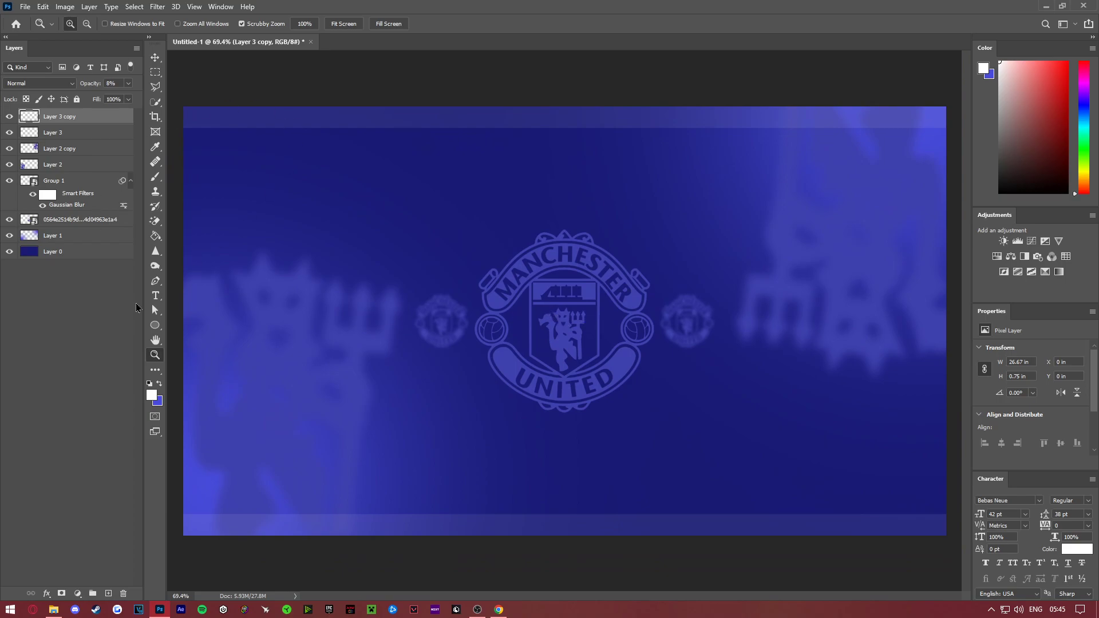
left_click(99, 342)
left_click(89, 250)
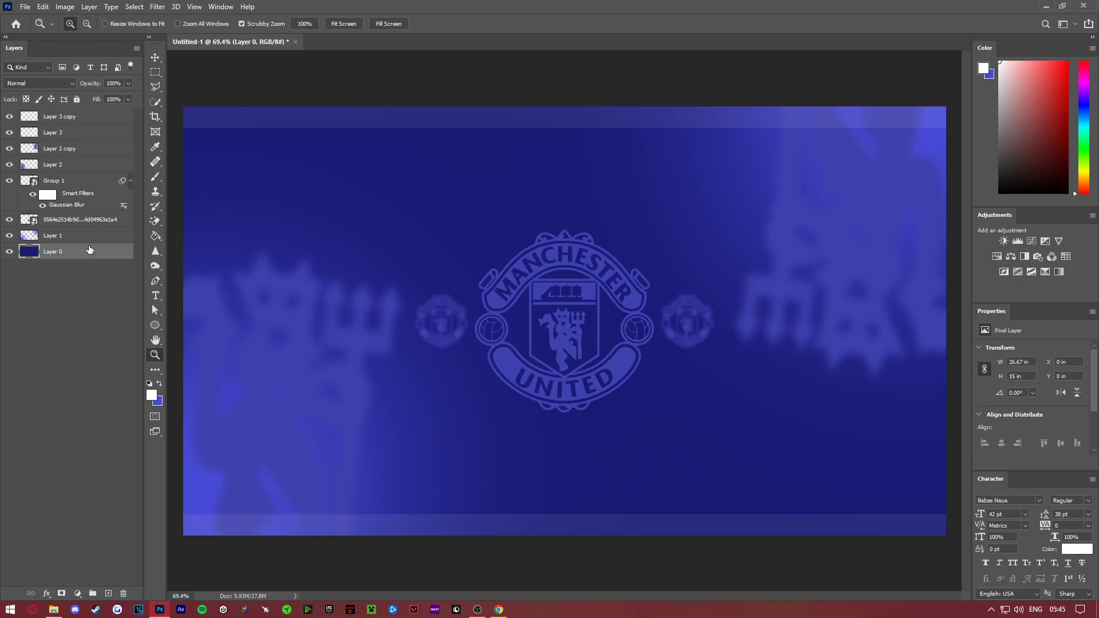
left_click(87, 309)
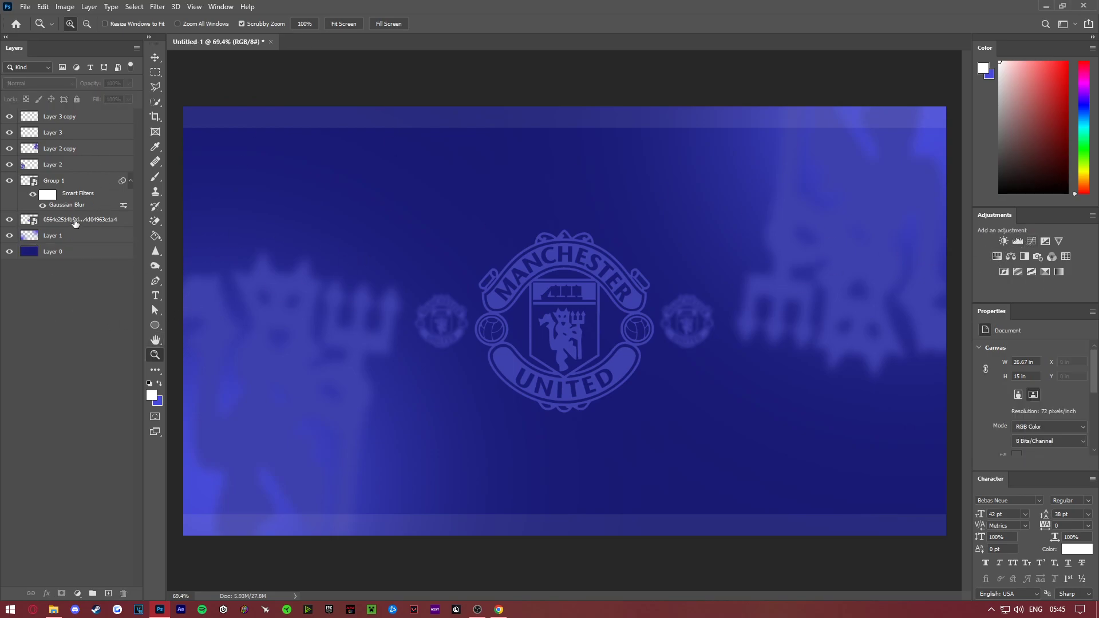
left_click(67, 254)
left_click(77, 118, "shift")
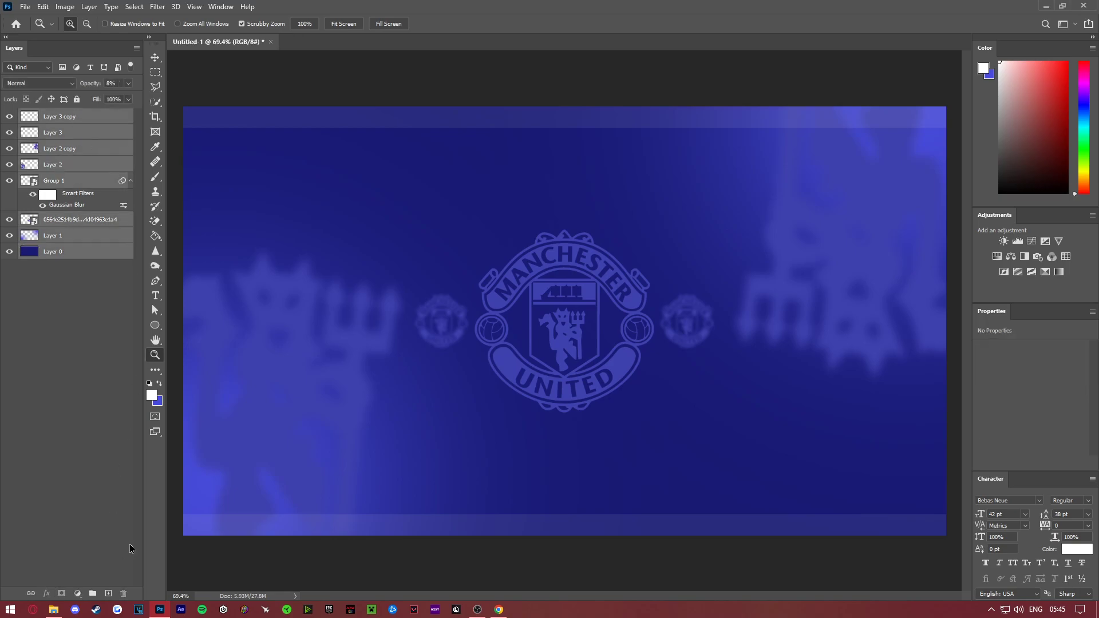
- Add a Hue/Saturation adjustment layer above all layers and shift the hue to +113 for a red tone
left_click(103, 122)
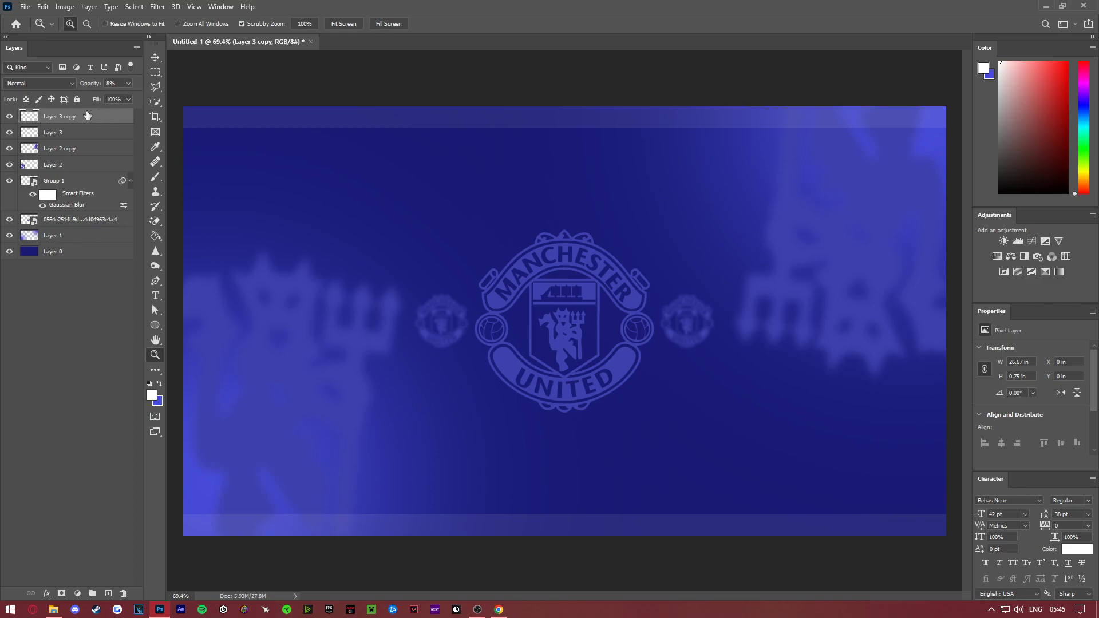
left_click(1001, 259)
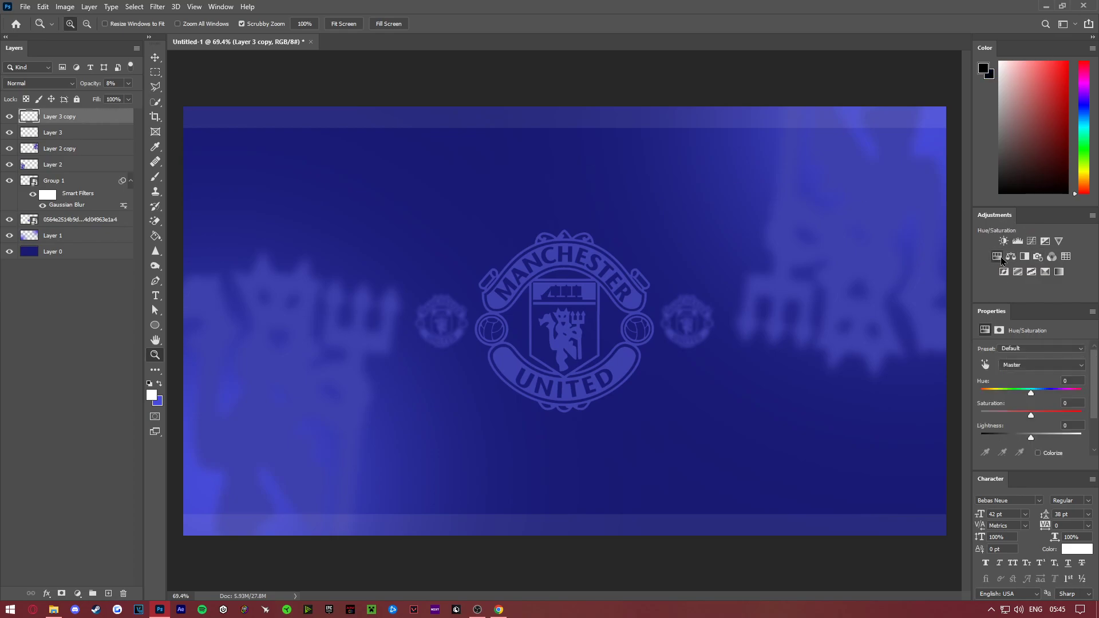
left_click_drag(1031, 394, 1068, 398)
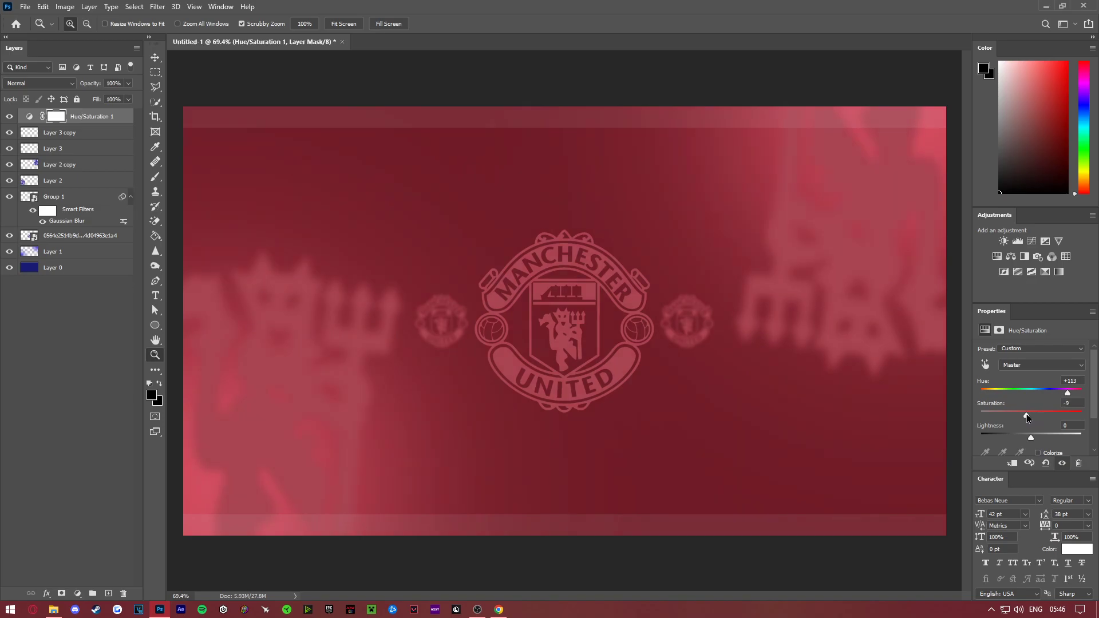
- Lower the Hue/Saturation adjustment's saturation until the red design becomes a muted, dusty red
left_click_drag(1023, 417, 1004, 417)
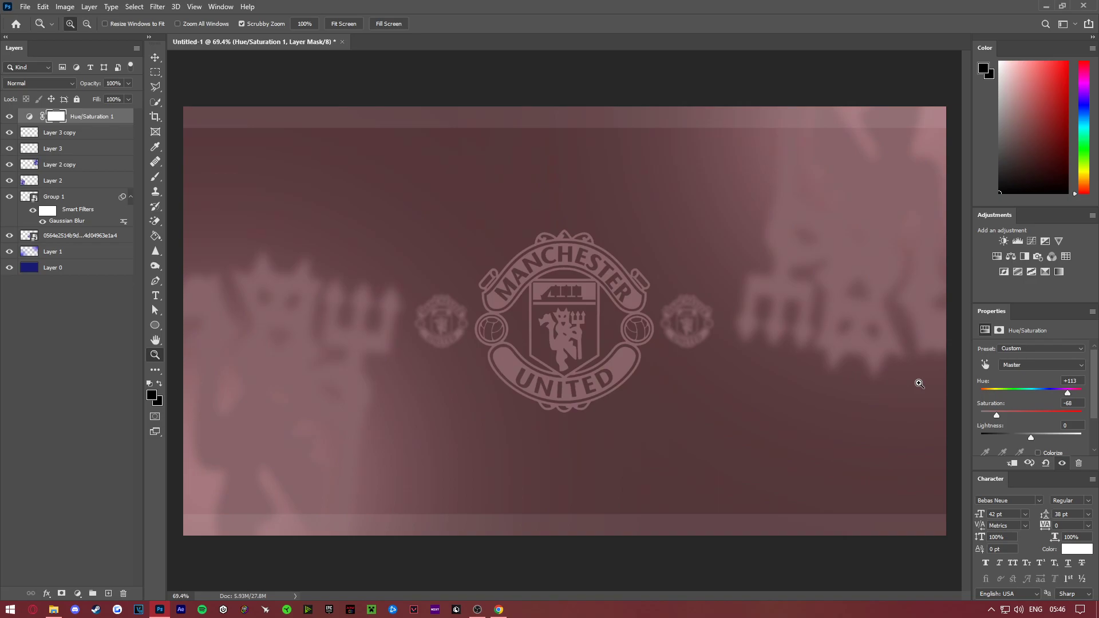
left_click(1025, 413)
left_click_drag(1034, 416, 1000, 425)
left_click_drag(1031, 438, 1032, 439)
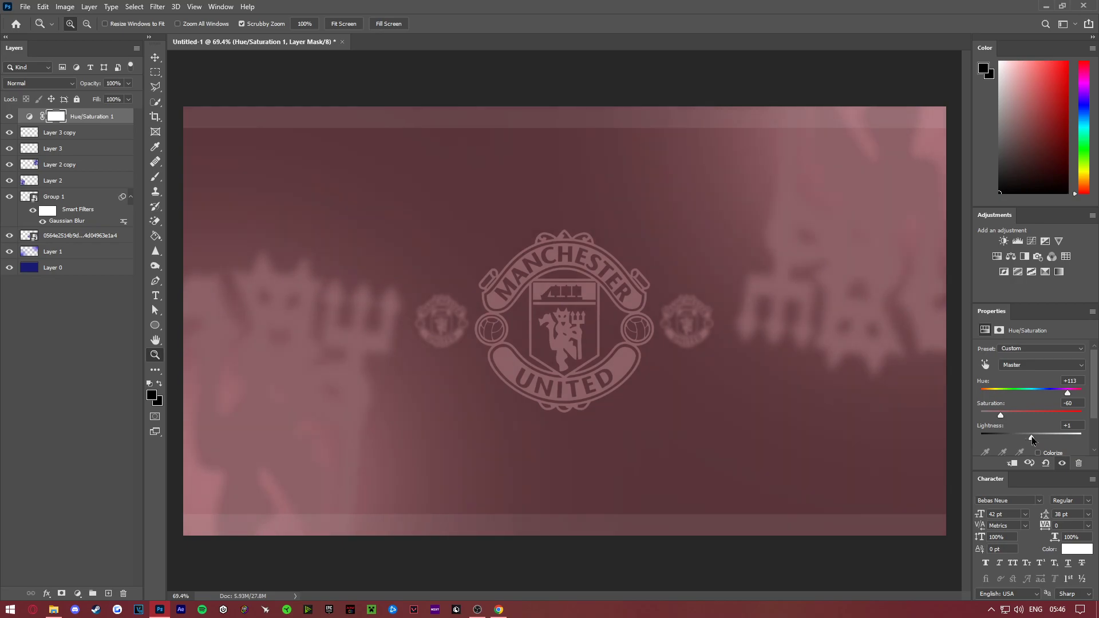
- Add a Levels adjustment layer on top and set its midtone input level to 0.93
left_click(1018, 241)
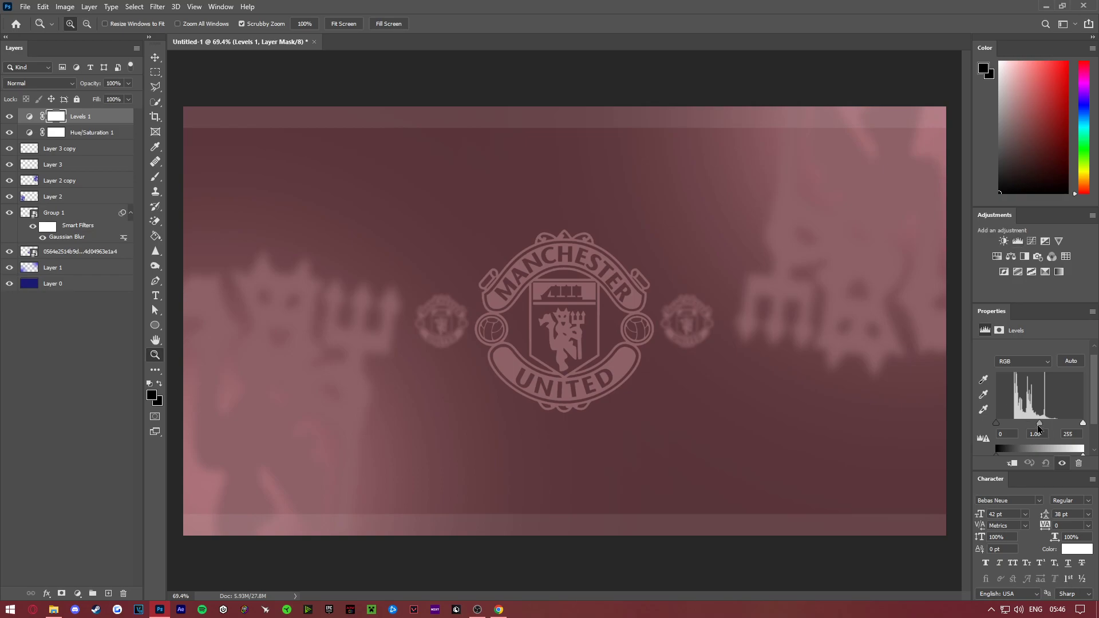
left_click_drag(1041, 427, 1043, 427)
left_click_drag(643, 356, 697, 388)
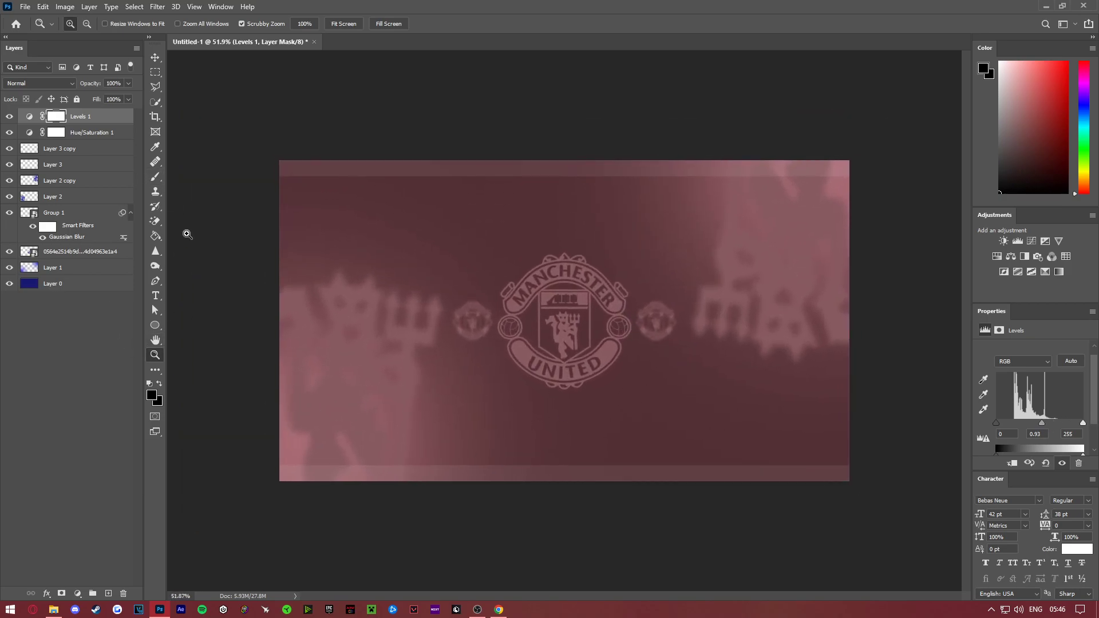
- Check which layers hold the lower-left and upper-right blurred devils, ending with the lower-left devil selected
key("v")
left_click(292, 277)
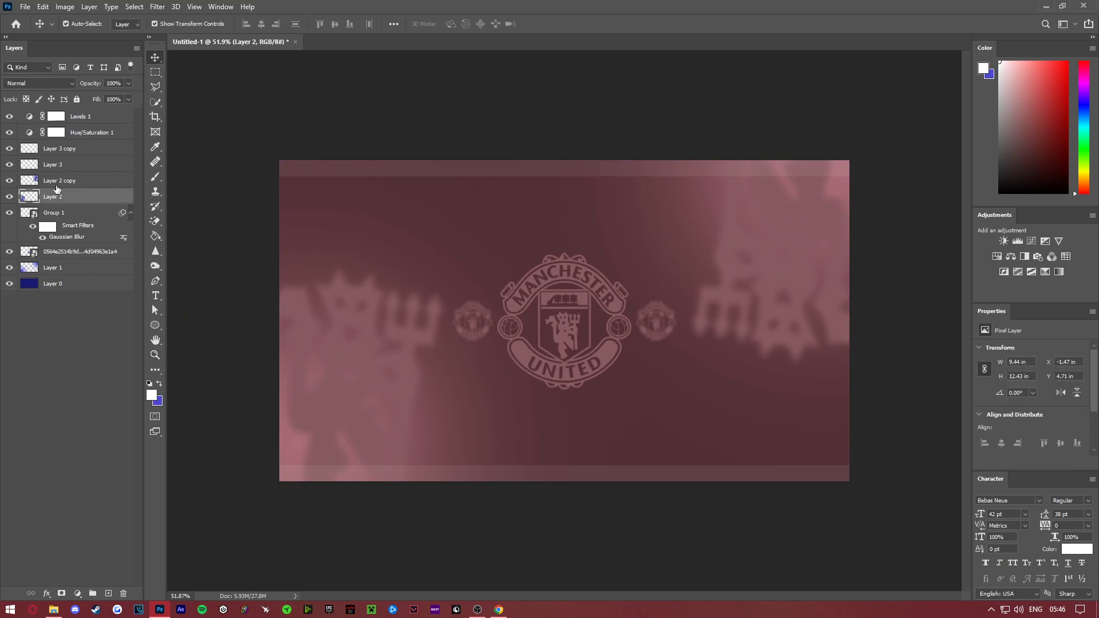
left_click(9, 196)
left_click(10, 196)
left_click(771, 238)
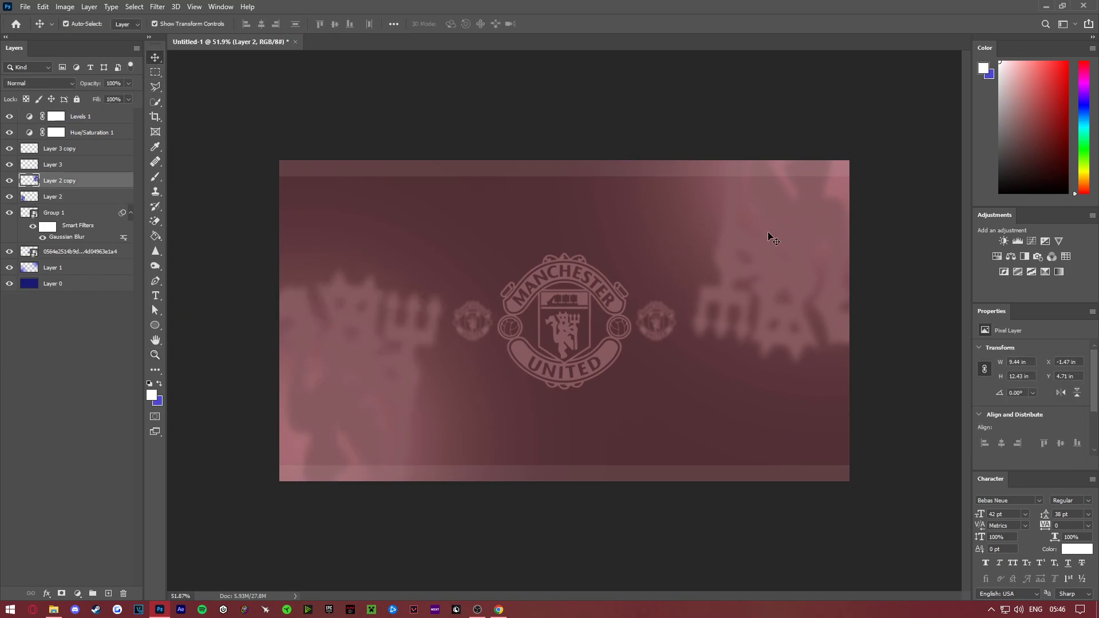
left_click(368, 363)
left_click(789, 269)
left_click(379, 349)
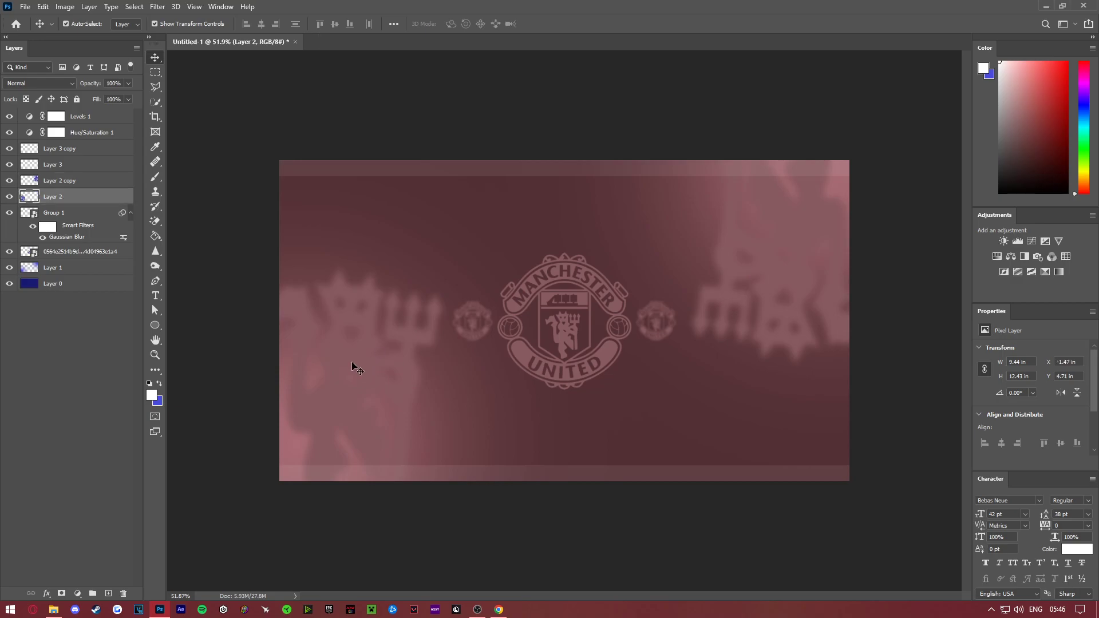
- Fade out the lower part of the lower-left devil with an enlarged Soft Round eraser at 0% hardness
left_click(155, 221)
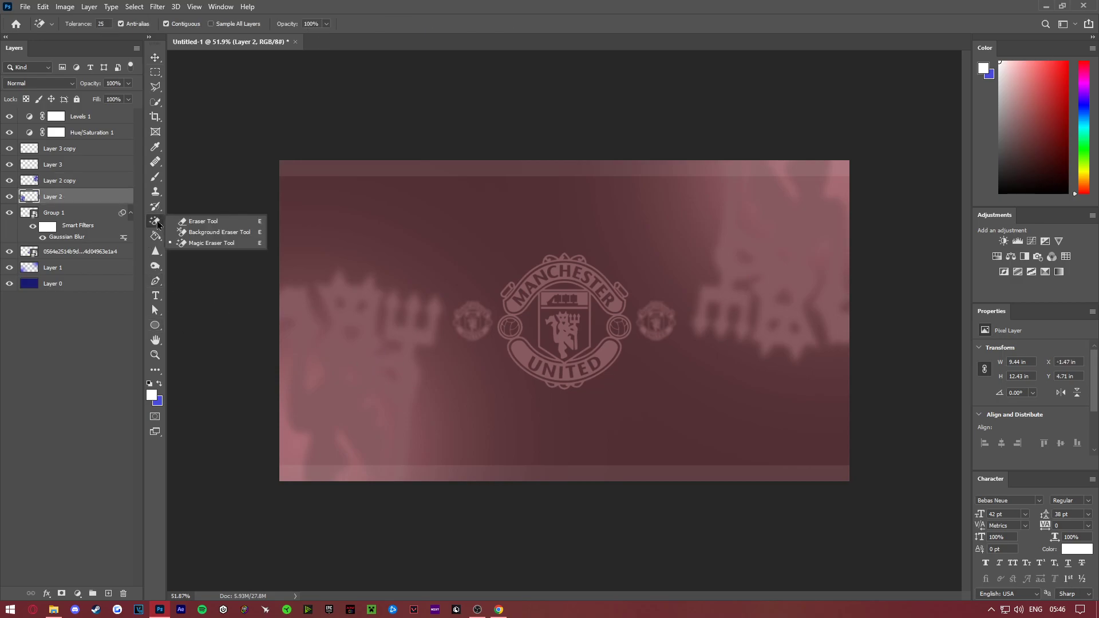
left_click(198, 224)
right_click(440, 246)
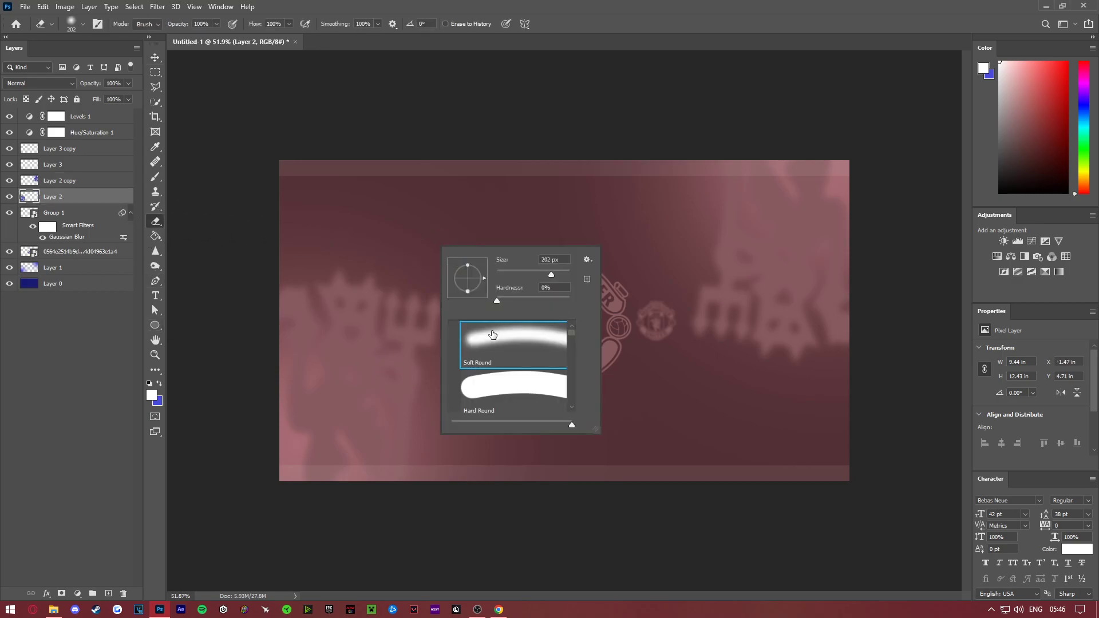
left_click_drag(550, 275, 561, 275)
key("Return")
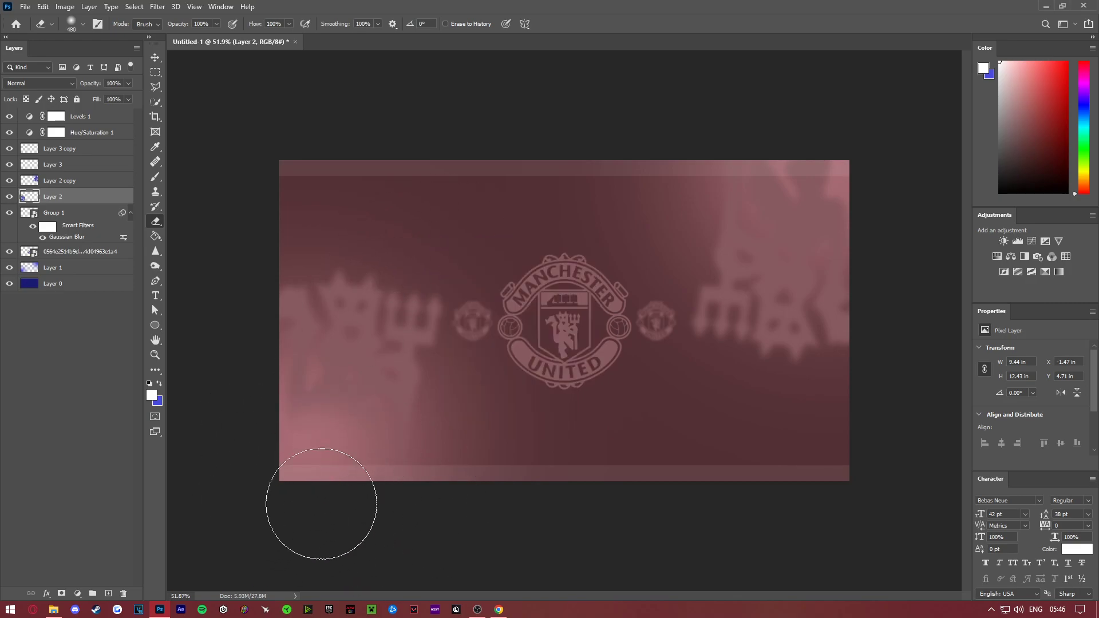
mouse_move(377, 506)
left_mouse_down()
mouse_move(408, 538)
mouse_move(360, 510)
mouse_move(206, 482)
mouse_move(294, 423)
mouse_move(237, 411)
mouse_move(248, 369)
mouse_move(231, 309)
mouse_move(216, 330)
mouse_move(247, 385)
mouse_move(253, 438)
mouse_move(379, 488)
mouse_move(324, 475)
mouse_move(377, 522)
mouse_move(827, 326)
left_mouse_up()
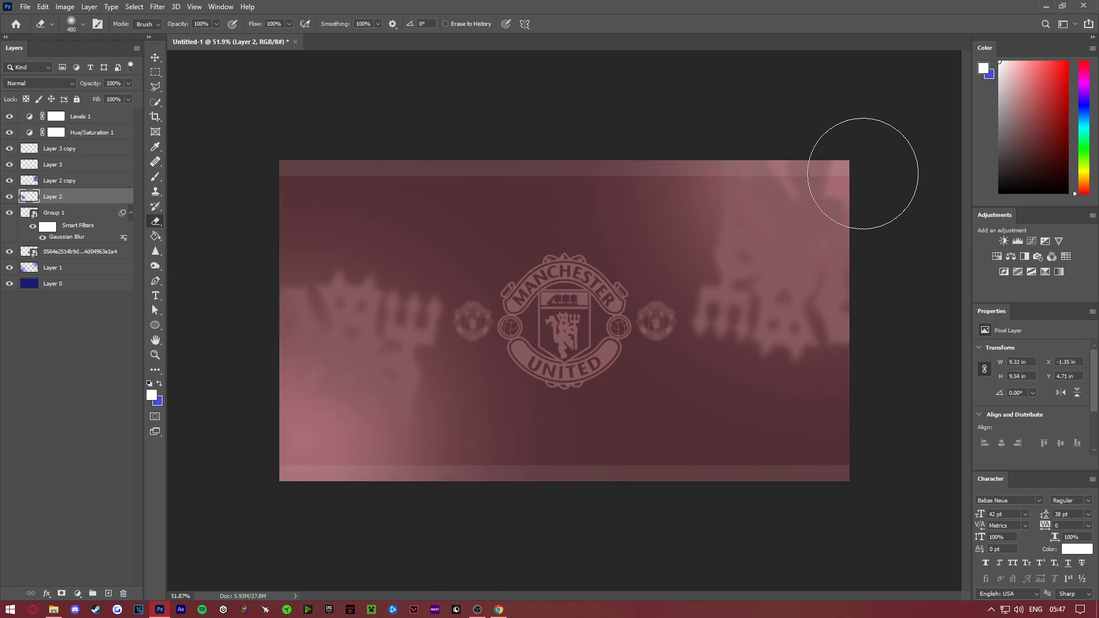
- Fade out the upper part of the upside-down devil in the canvas's upper-right corner with the same soft eraser
left_click(66, 181)
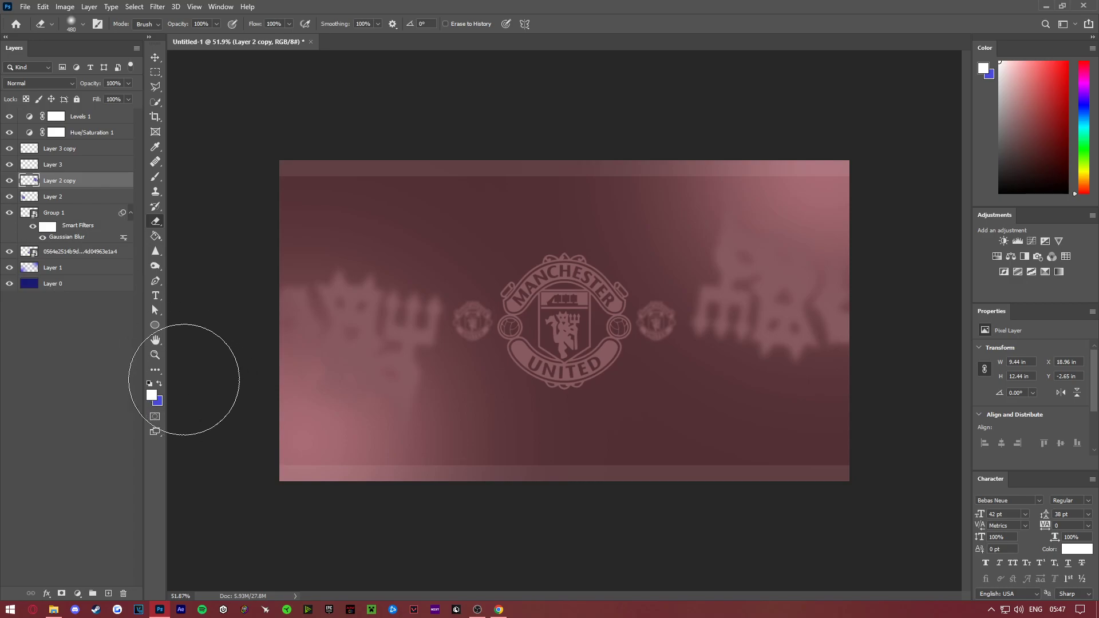
left_click(155, 355)
left_click_drag(564, 323, 576, 368)
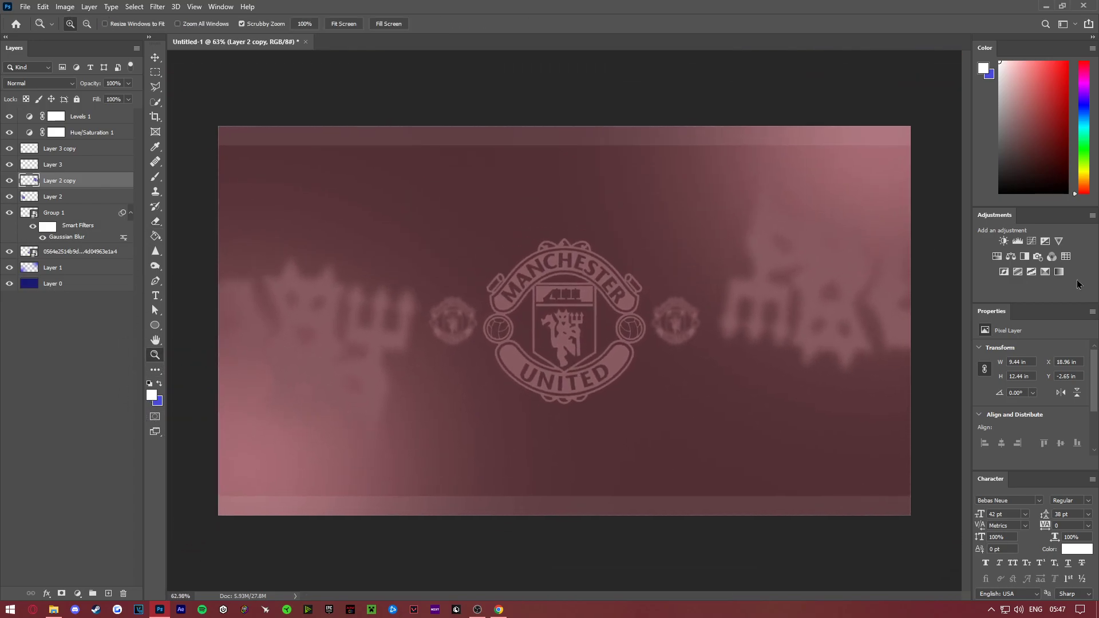